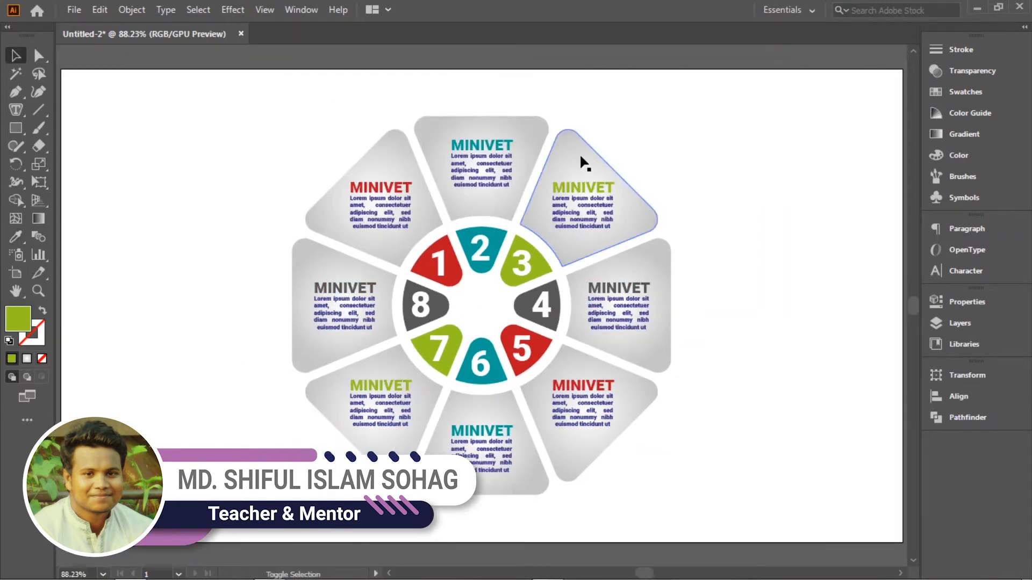
Apply a drop shadow in colour 828282 to all the grey outer segments and the coloured number segments.
left_click(579, 153, "shift")
left_click(376, 145, "shift")
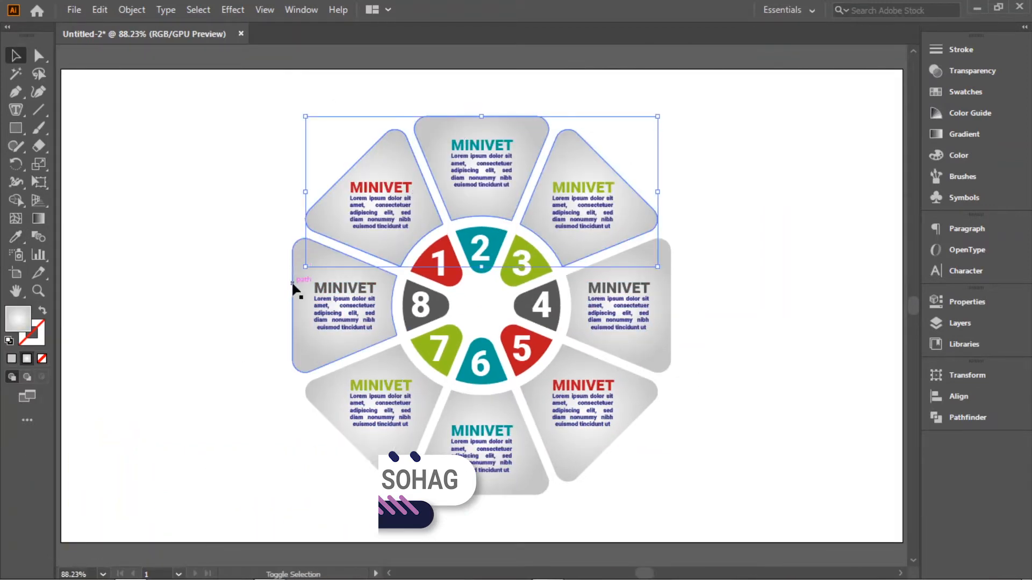
left_click(317, 404, "shift")
left_click(294, 342, "shift")
left_click(456, 410, "shift")
left_click(541, 375, "shift")
left_click(567, 285, "shift")
left_click(526, 264, "shift")
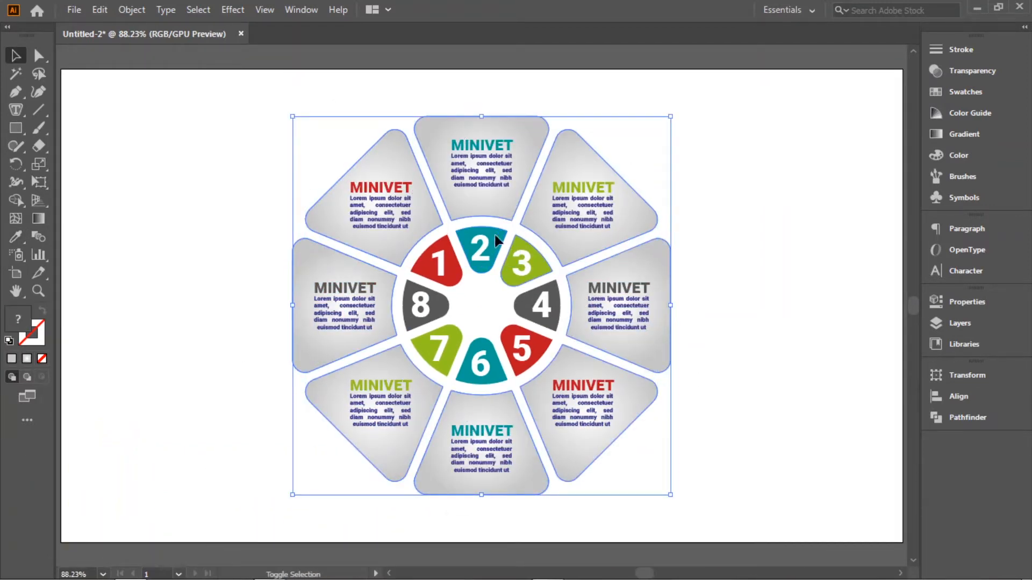
left_click(485, 339, "shift")
left_click(458, 332, "shift")
left_click(507, 329, "shift")
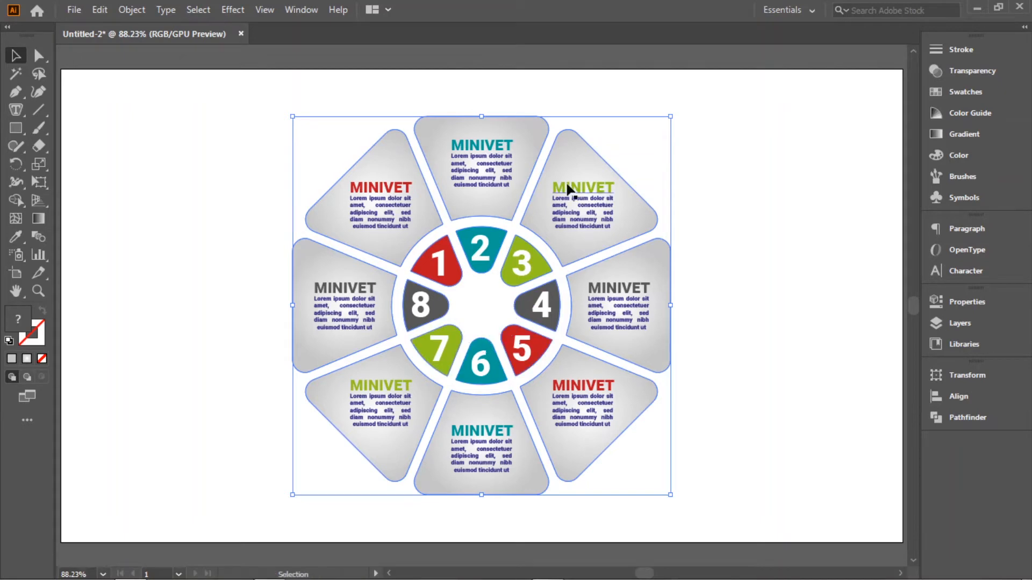
left_click(228, 10)
mouse_move(379, 184)
left_click(442, 182)
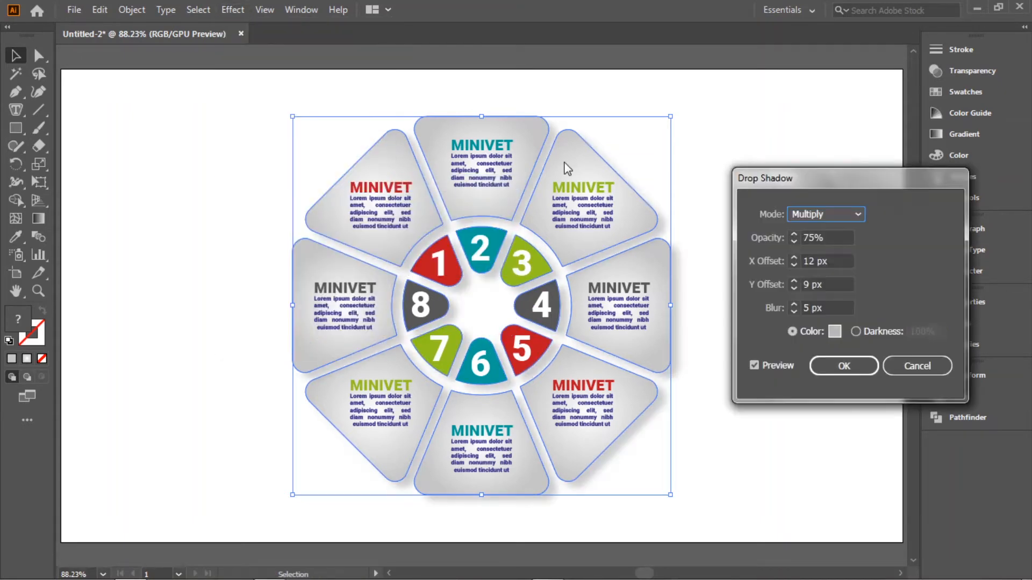
left_click(833, 333)
type("828282")
left_click(663, 182)
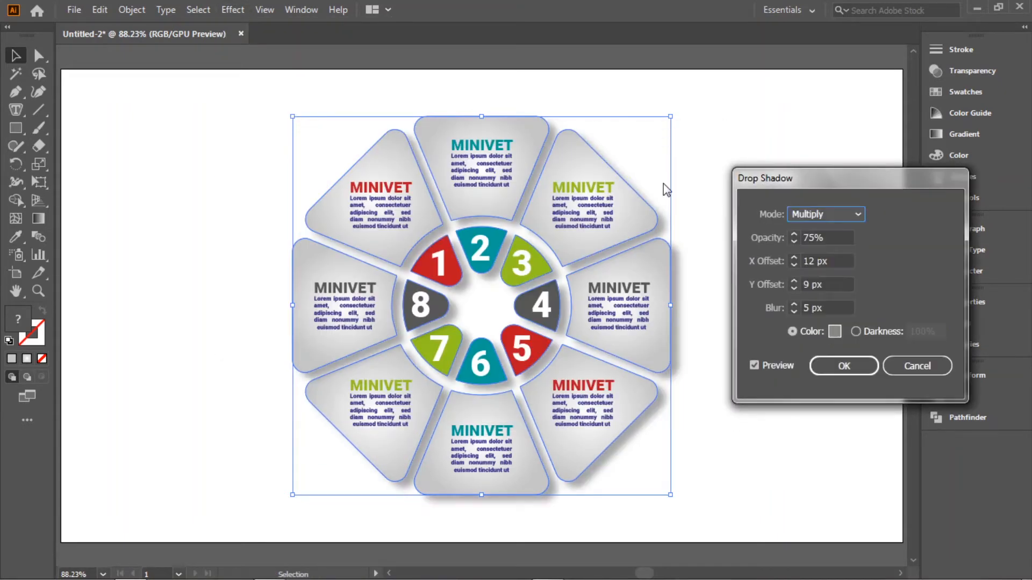
left_click(844, 367)
left_click(721, 317)
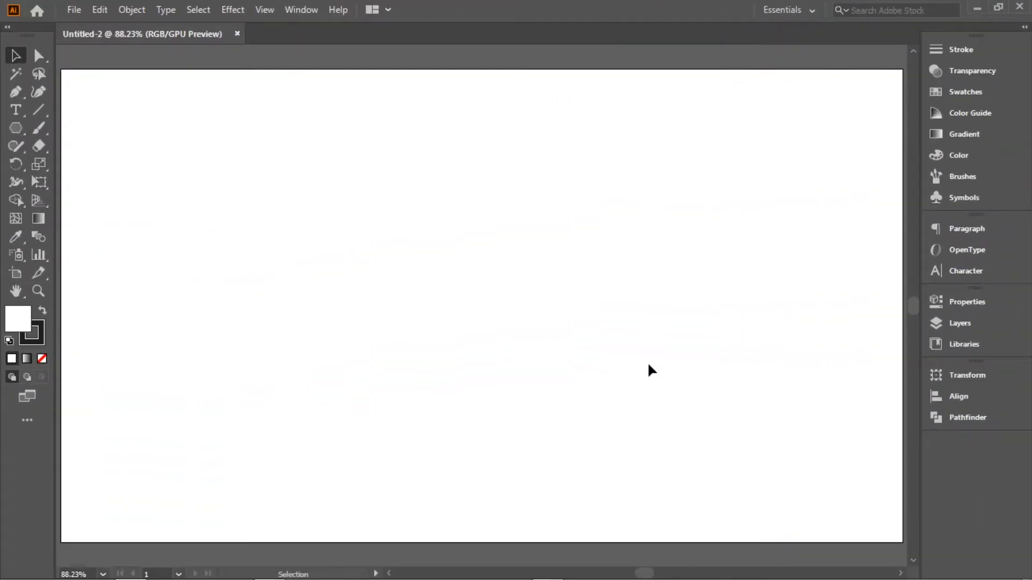
Draw an upright octagon centred on the blank artboard with the Polygon tool, with flat edges at top and bottom.
left_click(16, 130)
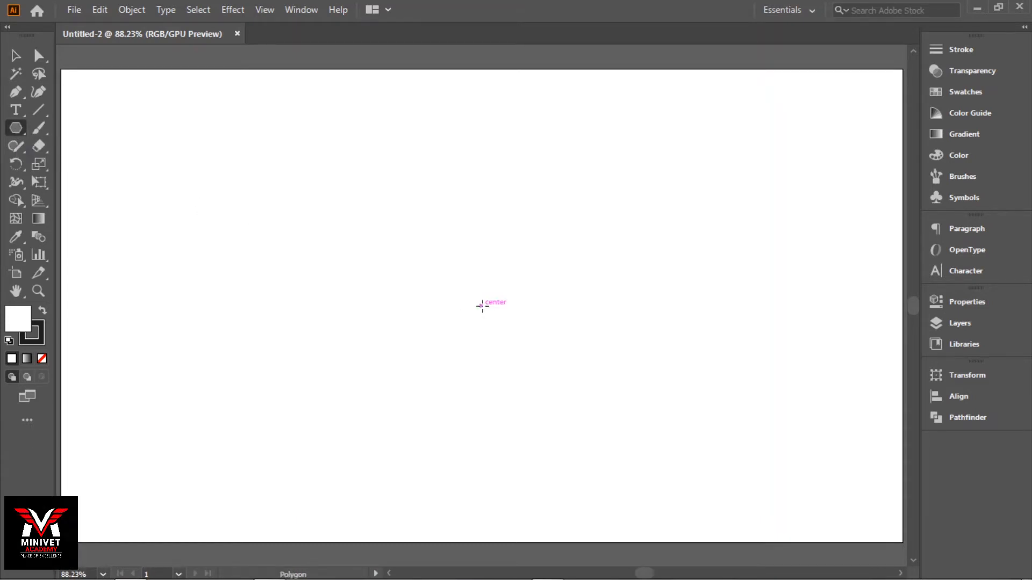
left_click_drag(482, 306, 588, 481)
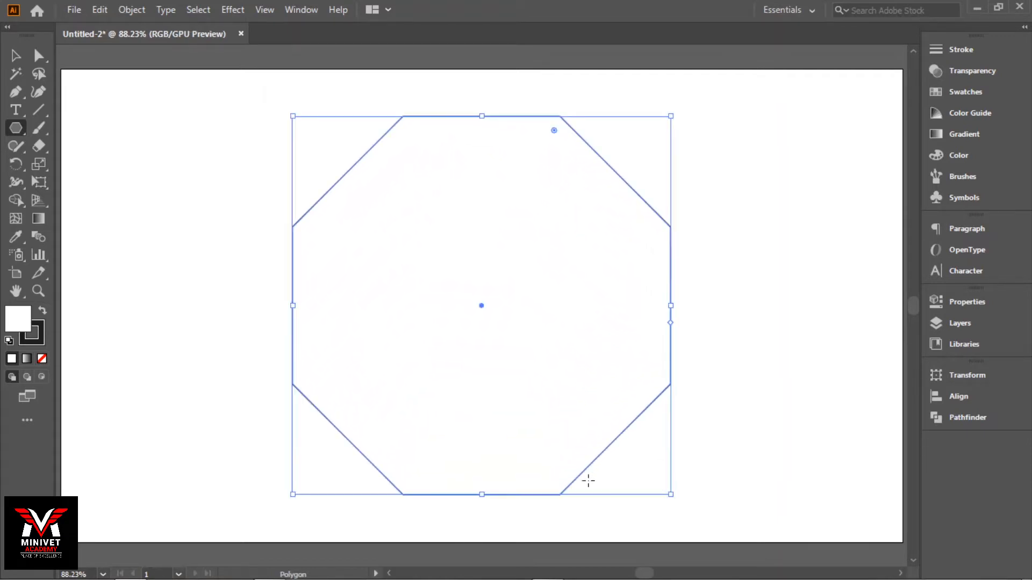
left_click(16, 56)
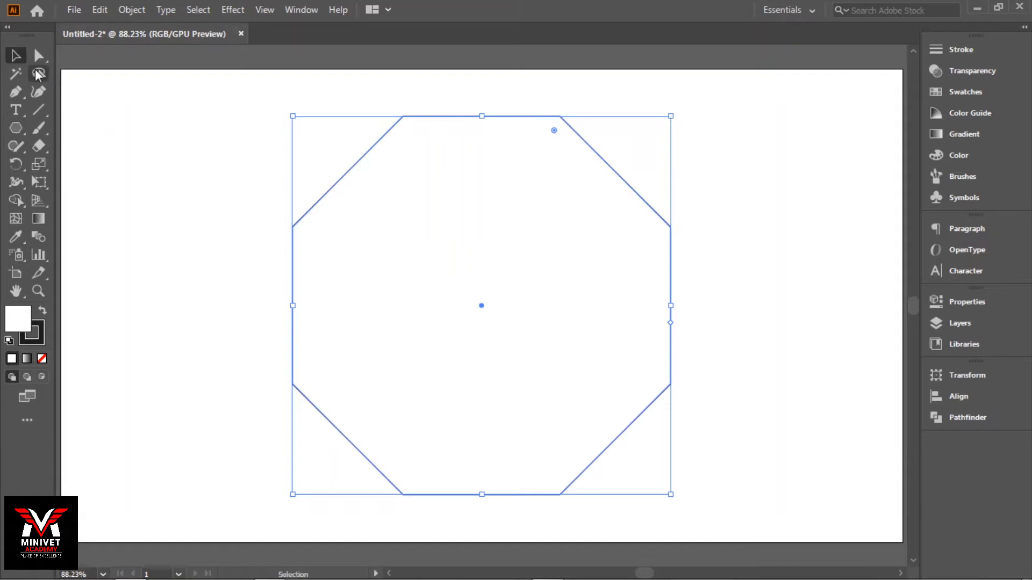
left_click(164, 120)
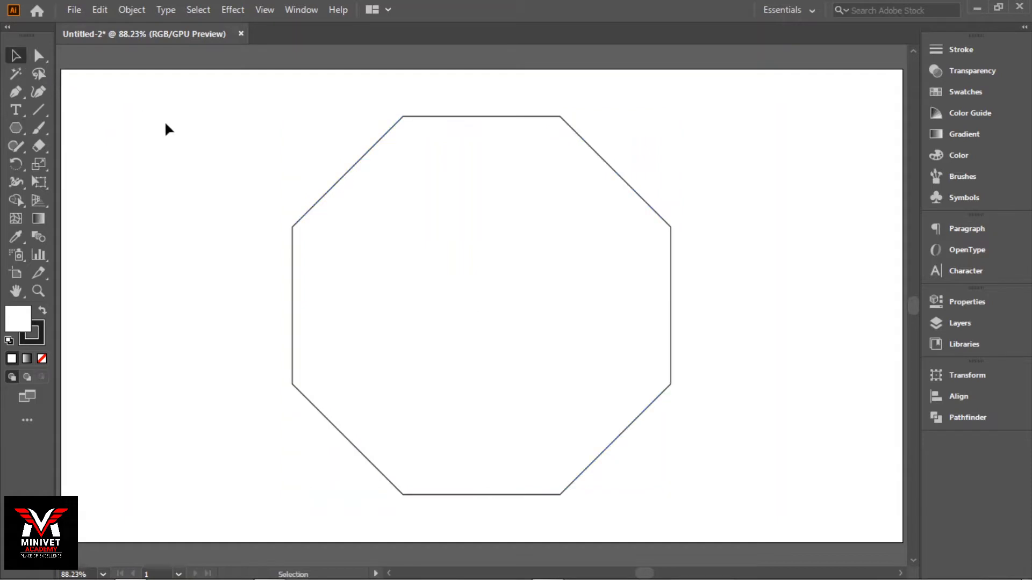
Draw a circle from the octagon's centre with the Ellipse tool, a little under half the octagon's width.
left_click(8, 129)
left_click(80, 164)
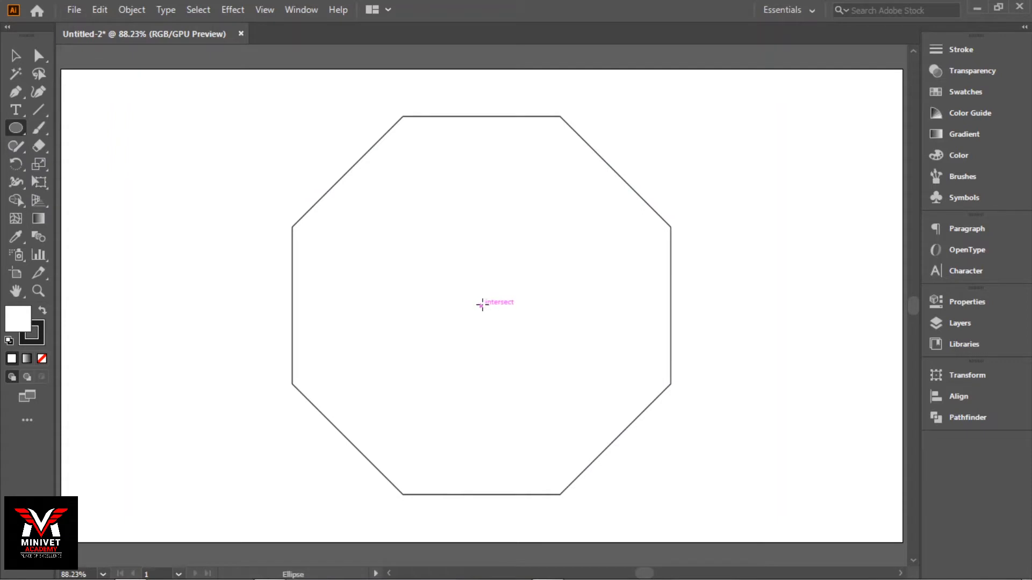
left_click_drag(481, 306, 556, 387)
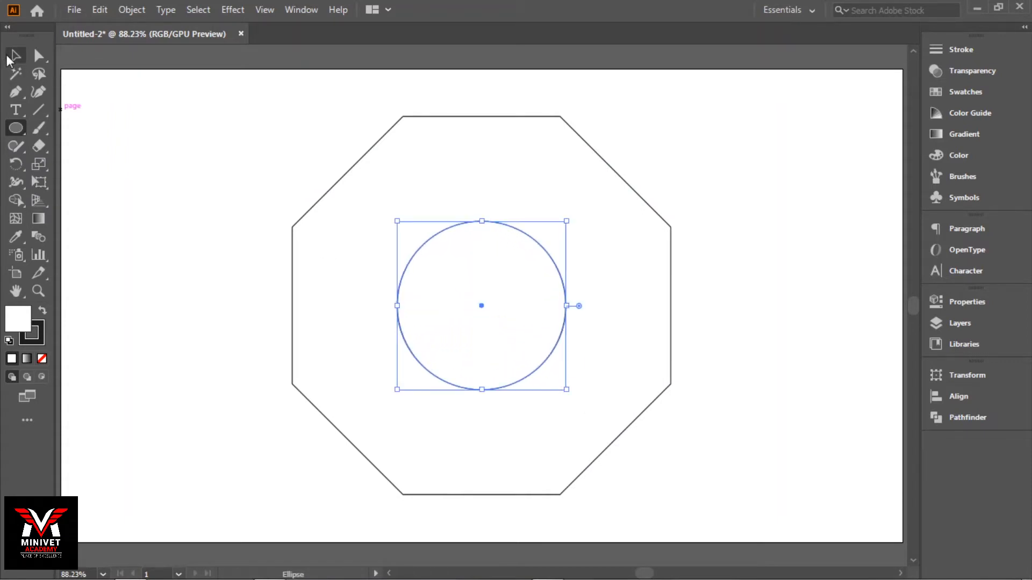
left_click(12, 56)
left_click(232, 112)
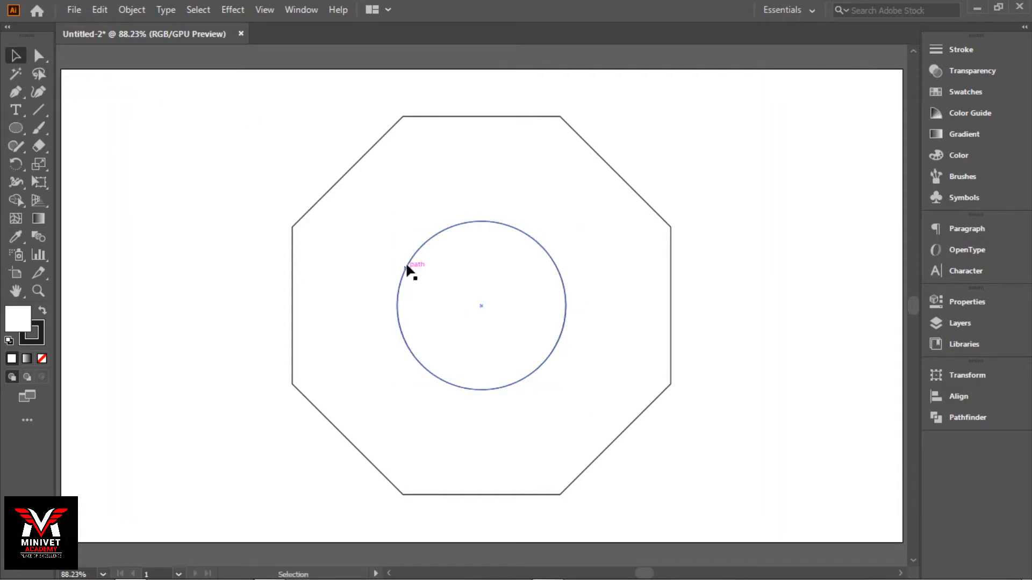
Draw four separate straight lines with the Pen tool joining the octagon's opposite corners through its centre.
left_click(13, 94)
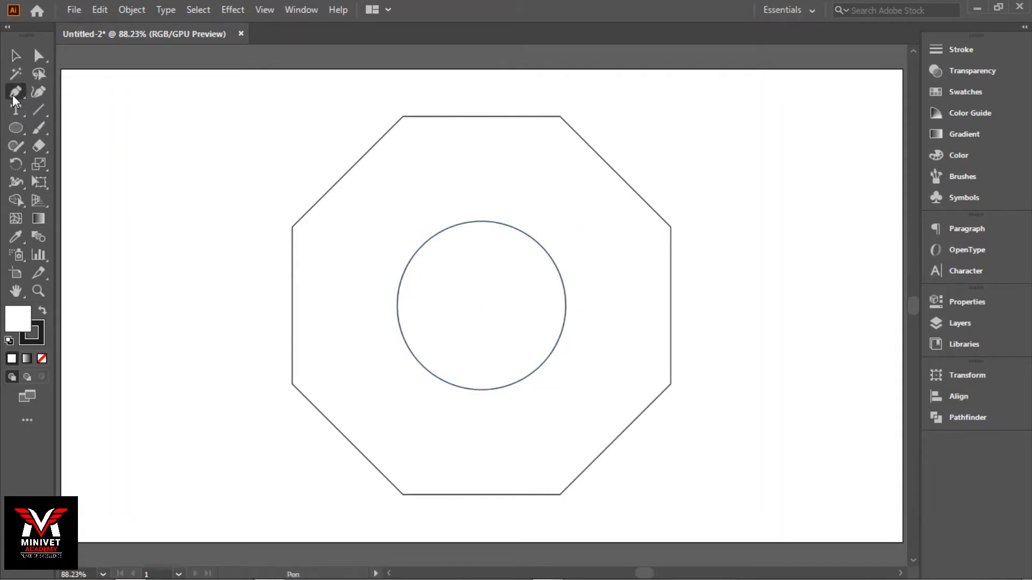
left_click(403, 117)
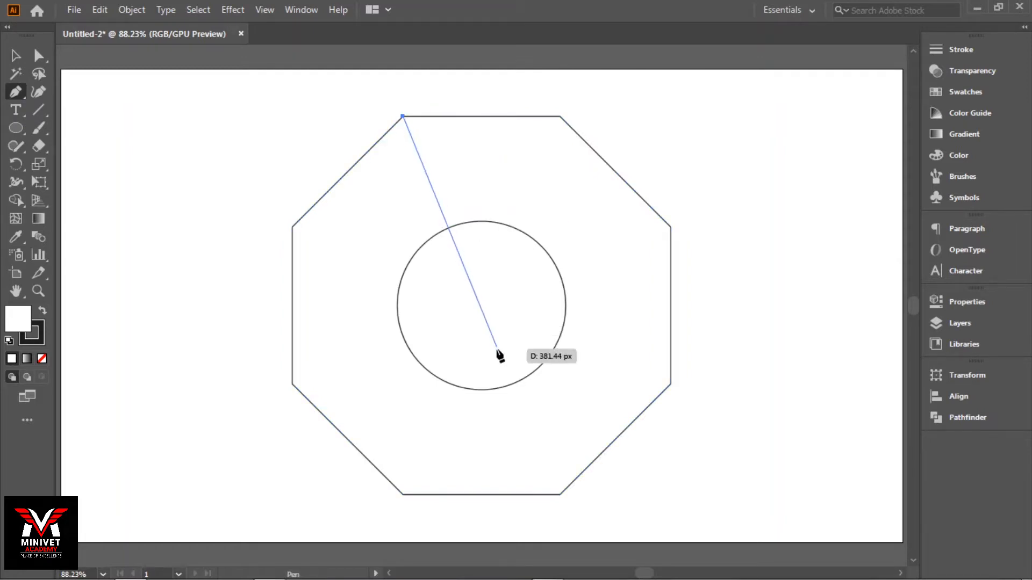
left_click(560, 494)
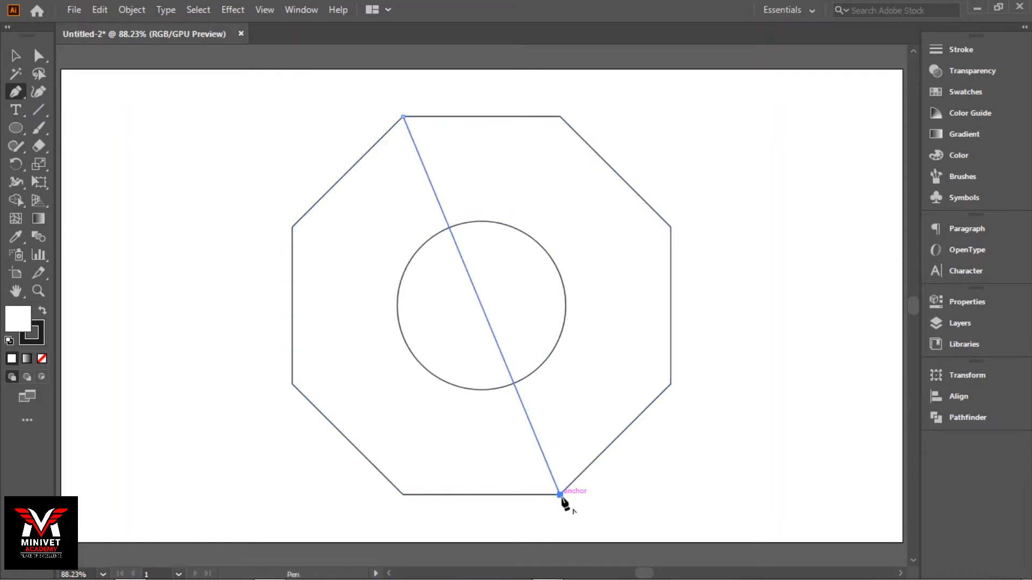
left_click(670, 384)
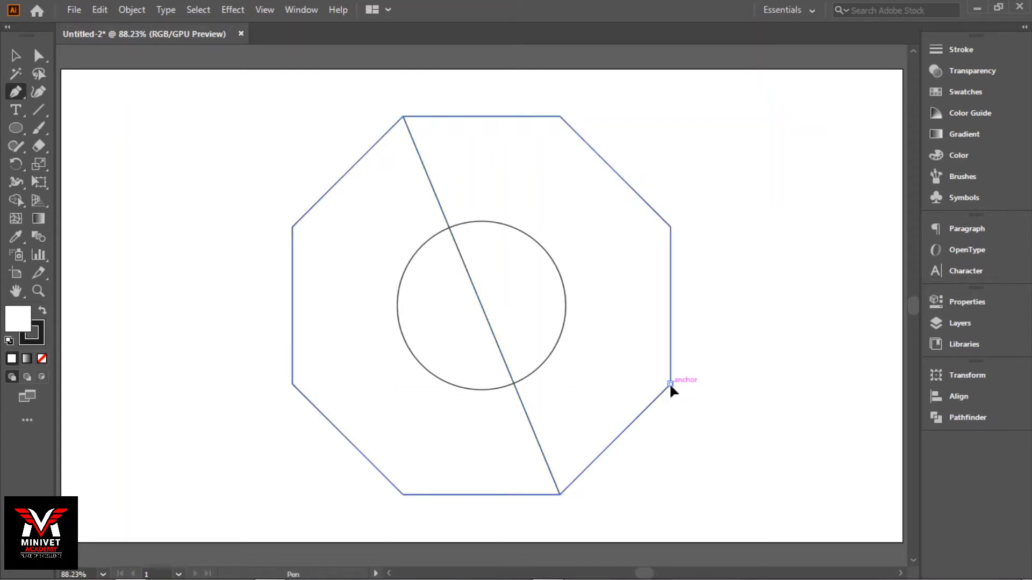
left_click(293, 227)
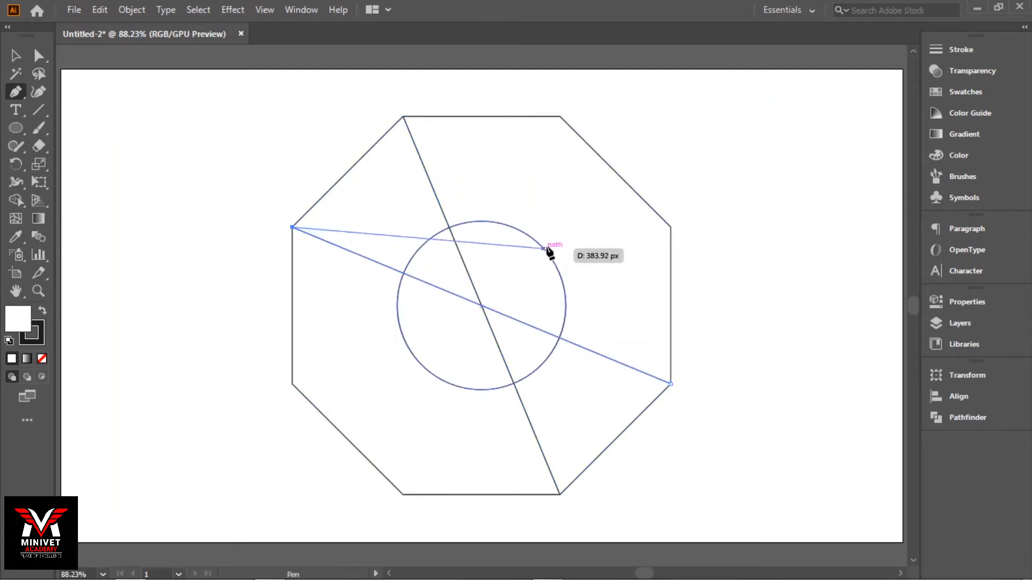
key("Escape")
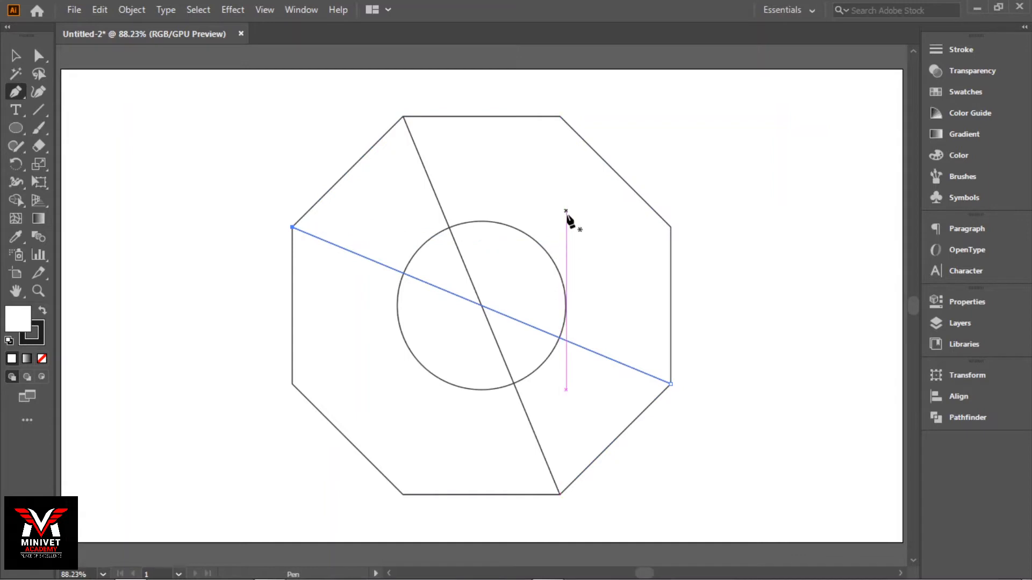
left_click(560, 115)
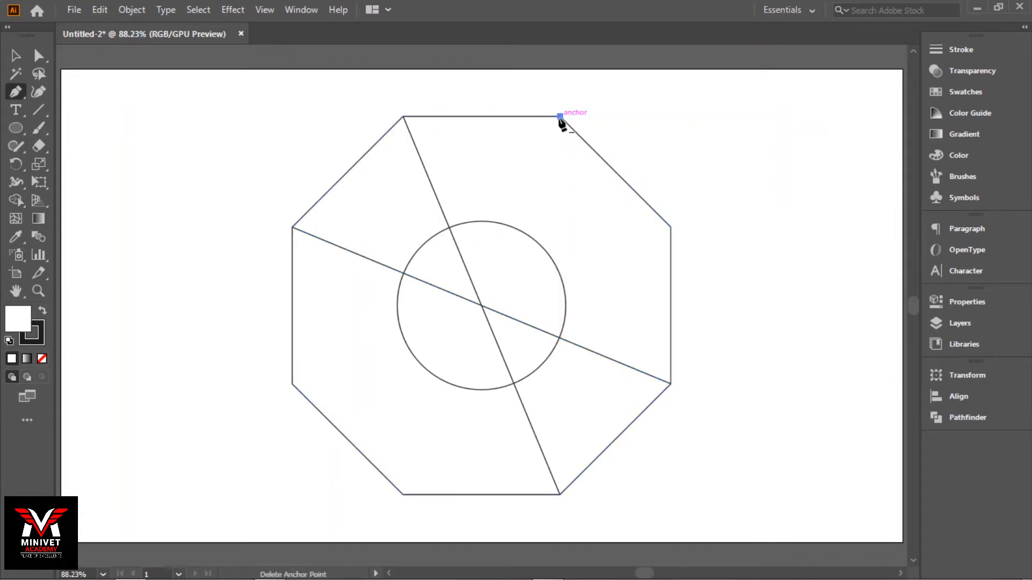
left_click(403, 494)
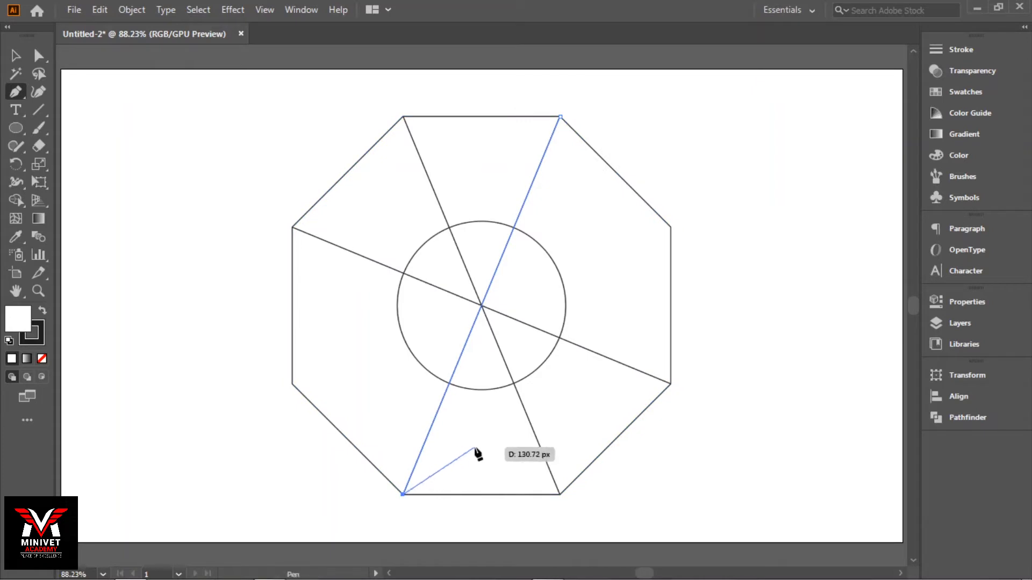
key("Escape")
left_click(292, 384)
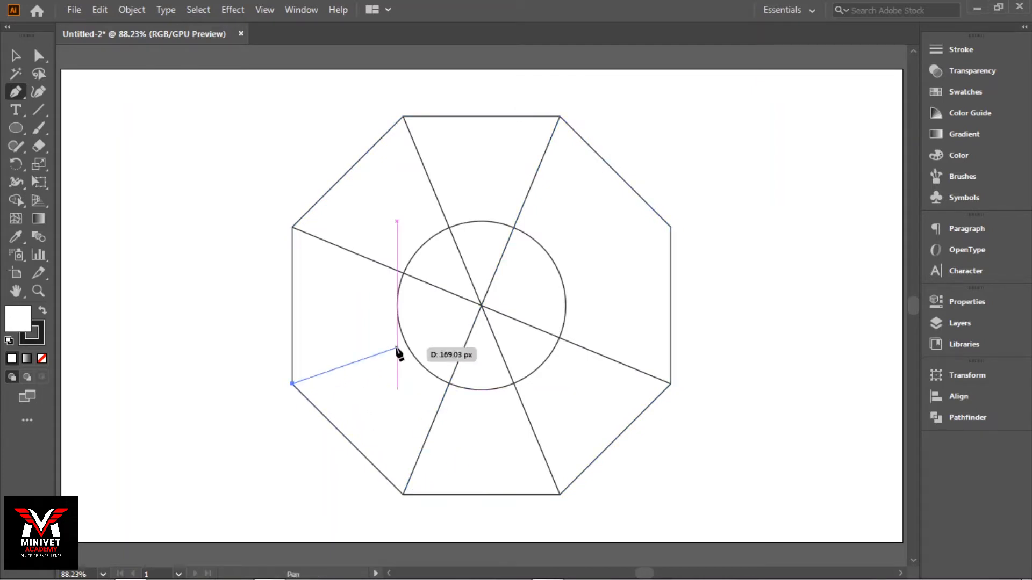
left_click(670, 227)
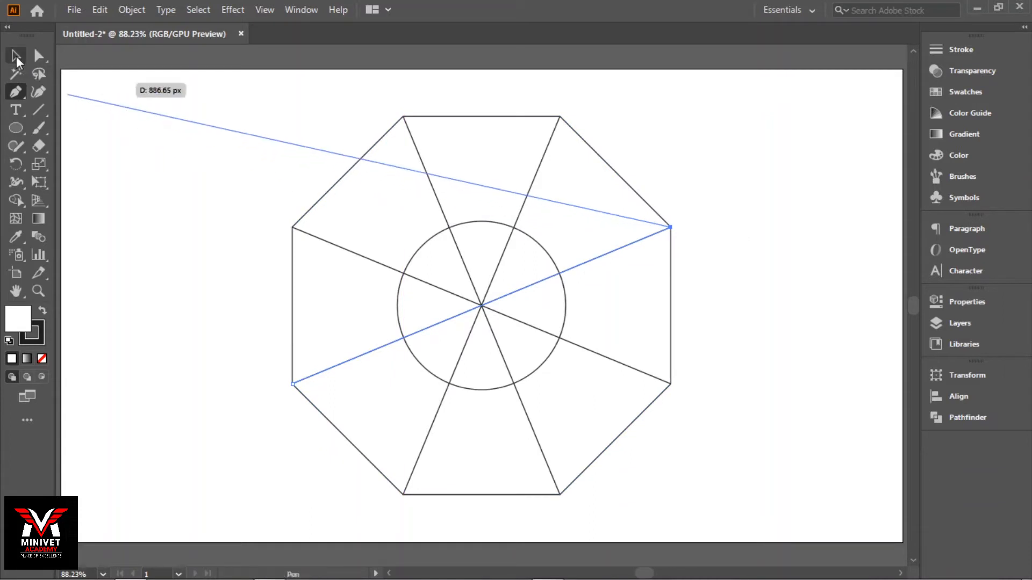
left_click(16, 56)
Scale the four diagonal lines up together from their centre so their ends extend slightly beyond the octagon.
left_click(532, 185)
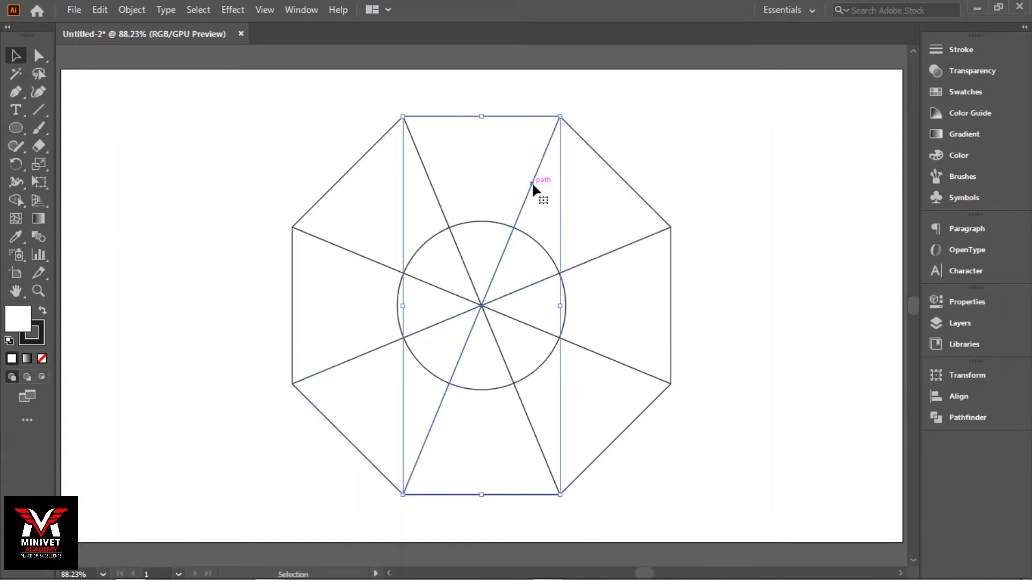
left_click(621, 247, "shift")
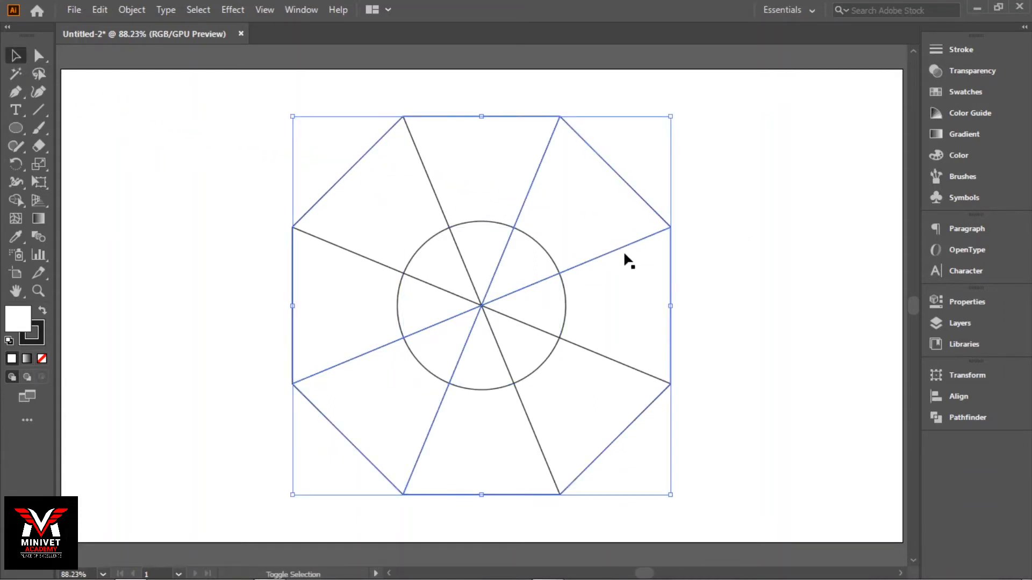
left_click(605, 356, "shift")
left_click(529, 422, "shift")
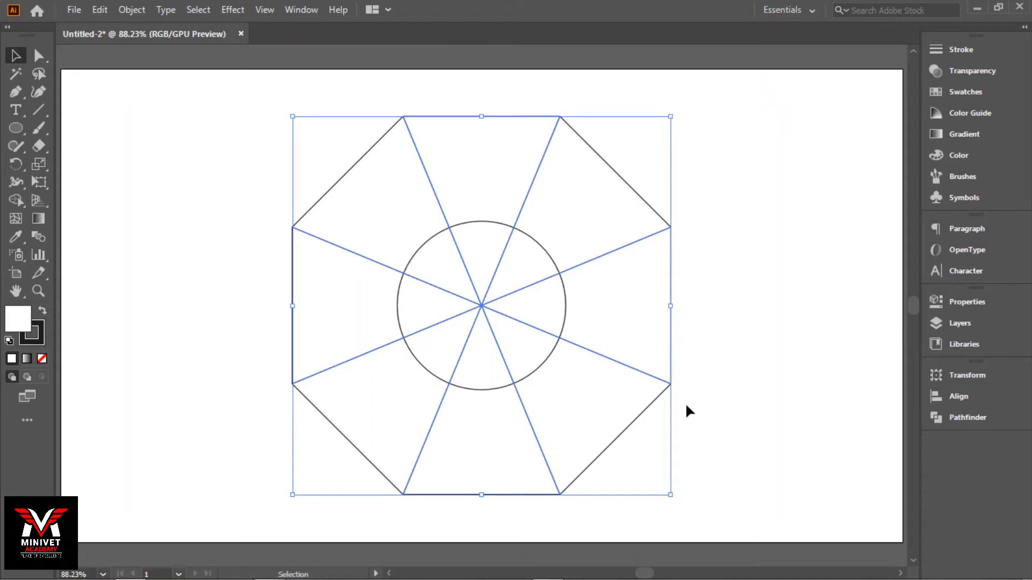
left_click_drag(669, 494, 693, 514)
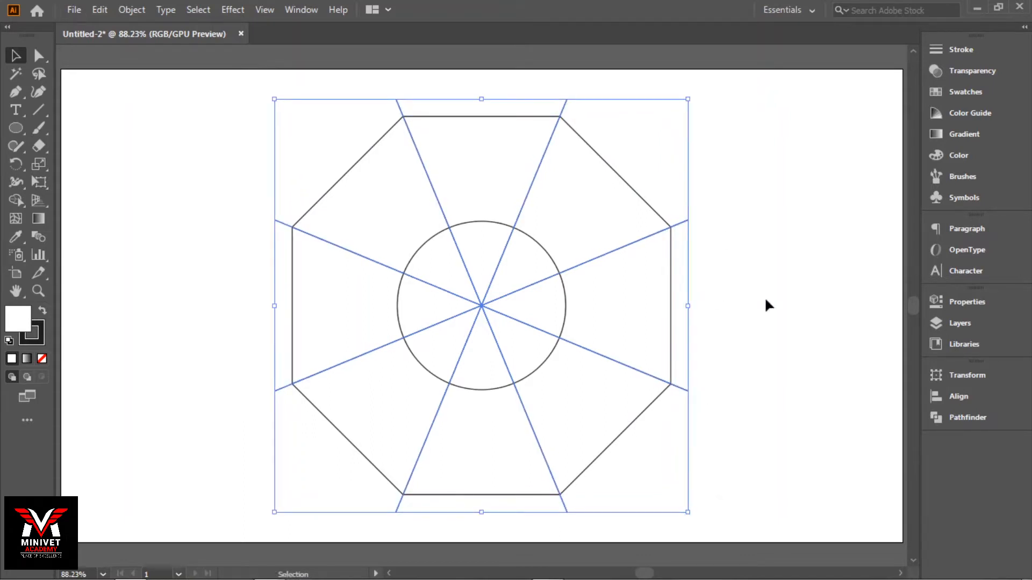
Set the stroke weight of the four diagonal lines to 14 pt.
left_click(966, 53)
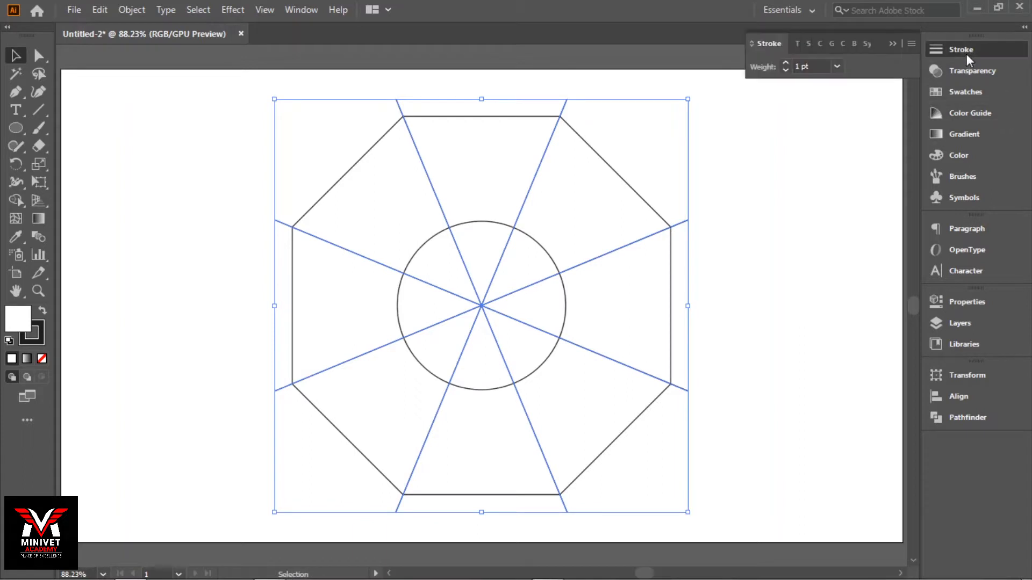
left_click(836, 66)
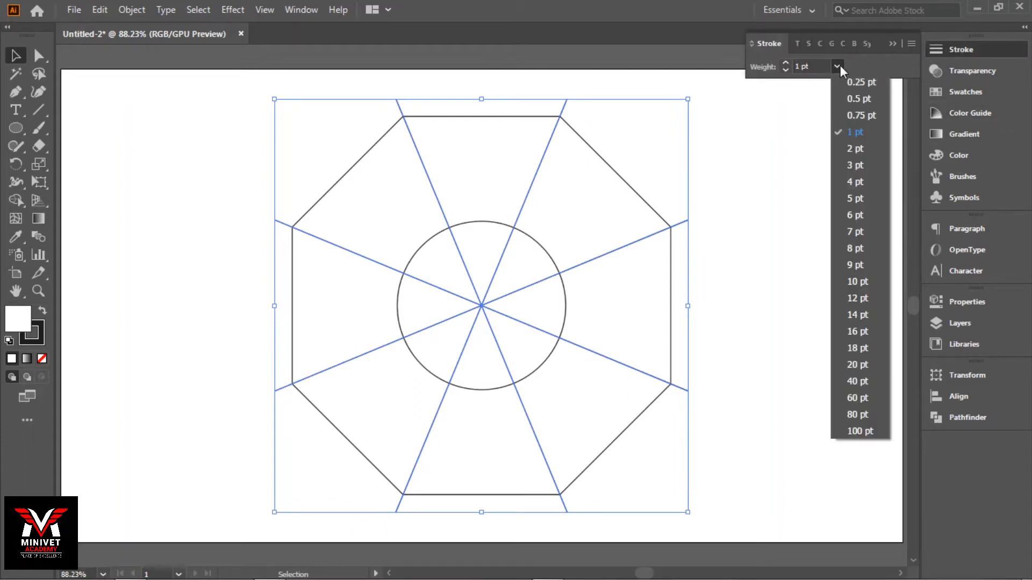
left_click(864, 316)
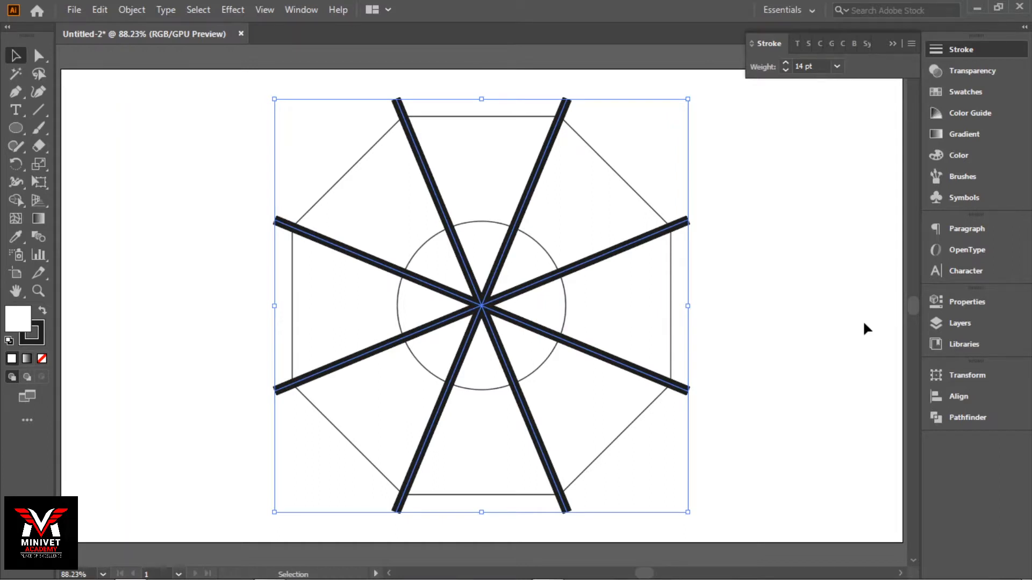
left_click(866, 328)
Try a 5 pt stroke on the central circle, settling on a weight of 8 pt.
left_click(545, 249)
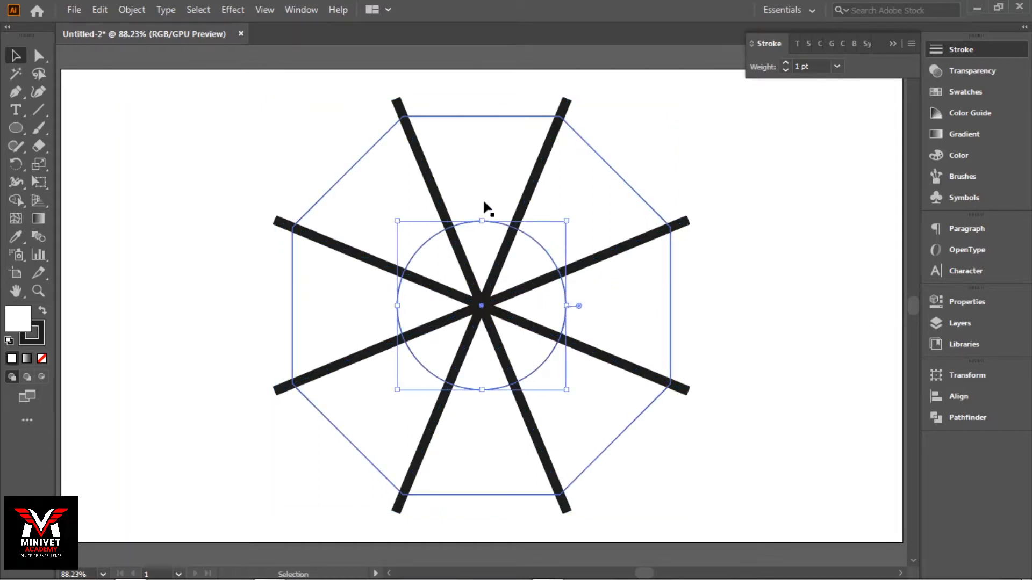
left_click(837, 67)
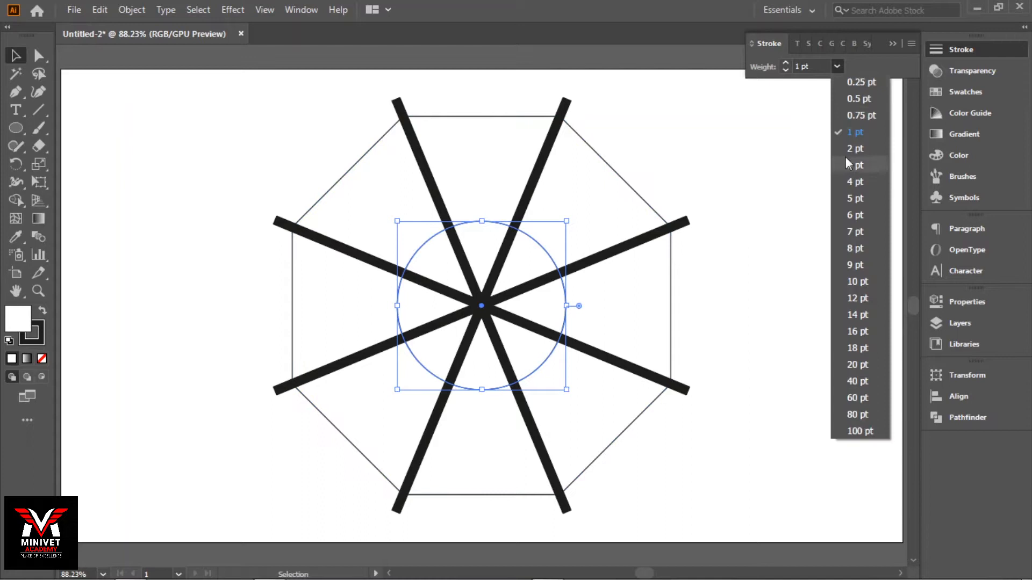
left_click(851, 198)
left_click(837, 66)
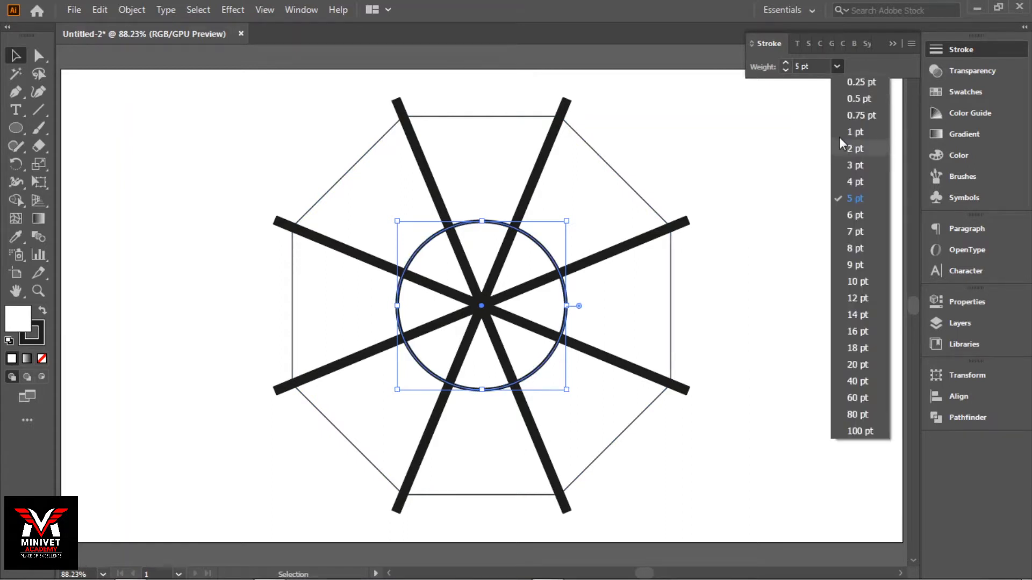
left_click(857, 248)
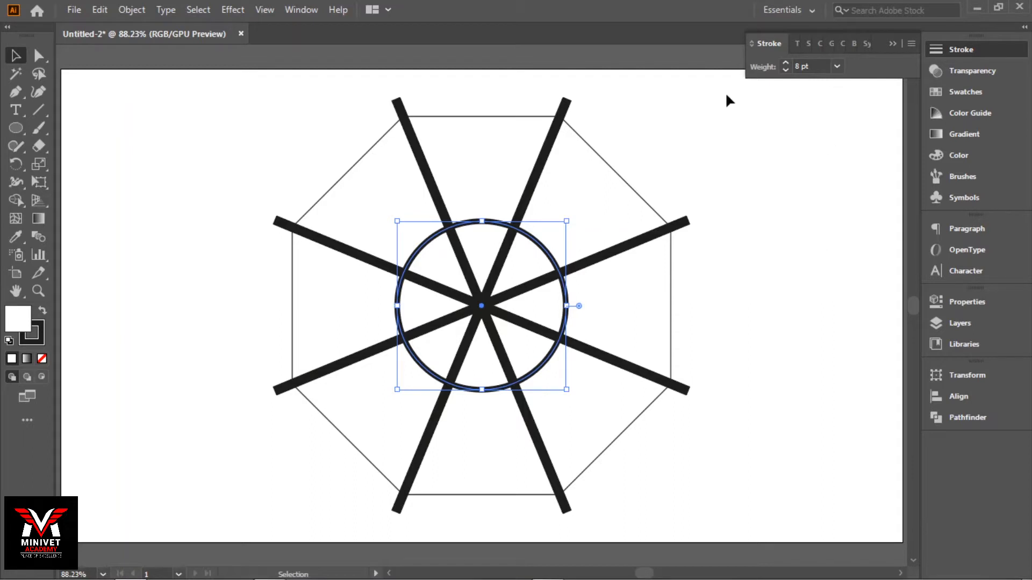
Expand the fill and stroke of the central circle and the four diagonal lines into filled shapes.
left_click(540, 166, "shift")
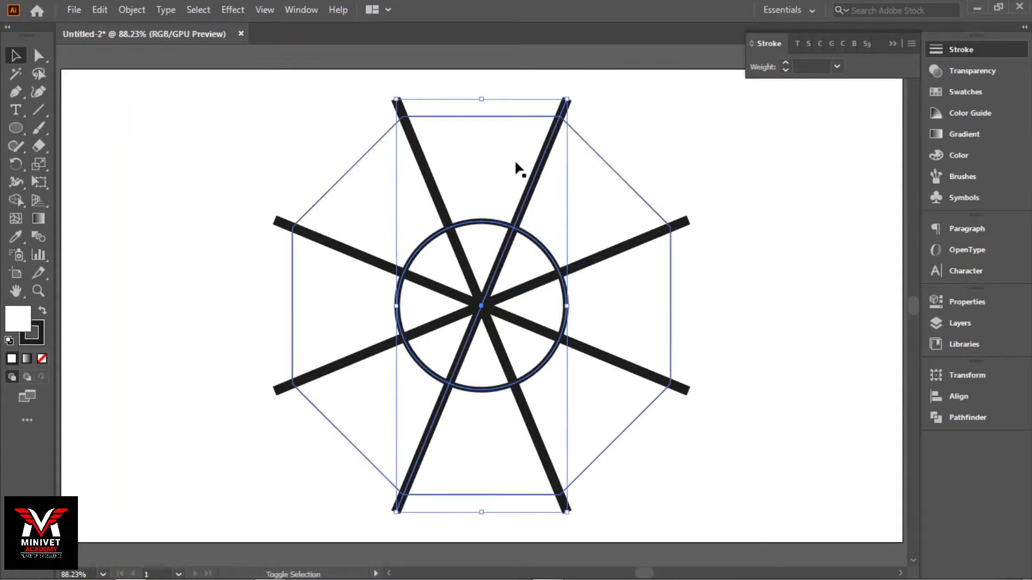
left_click(422, 163, "shift")
left_click(318, 240, "shift")
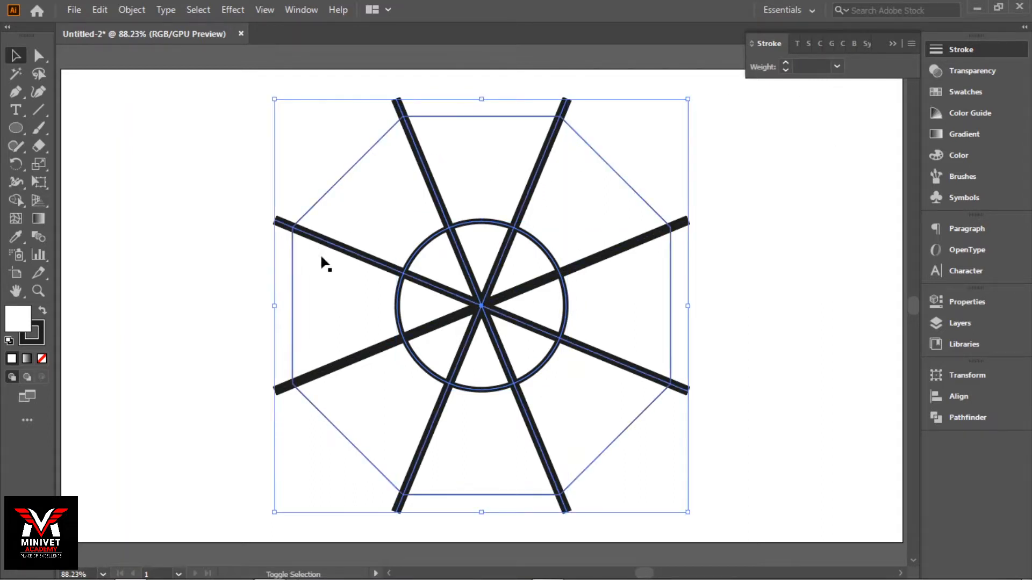
left_click(348, 361, "shift")
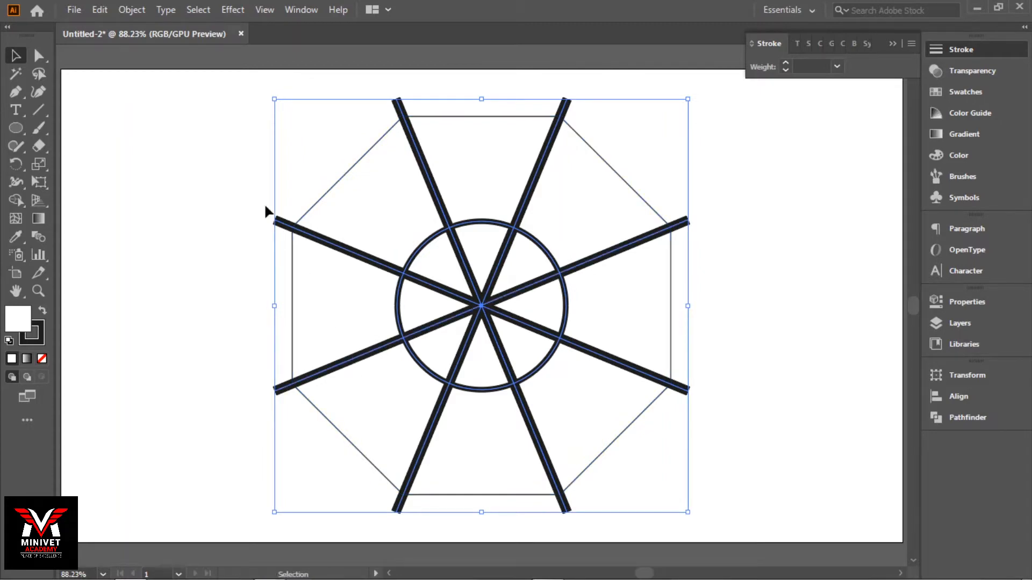
left_click(133, 10)
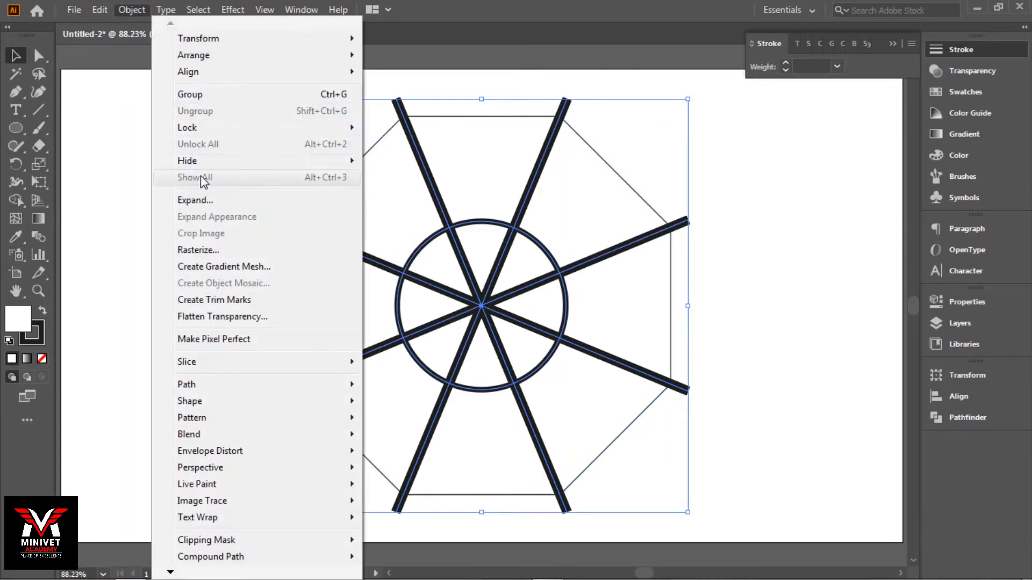
left_click(236, 211)
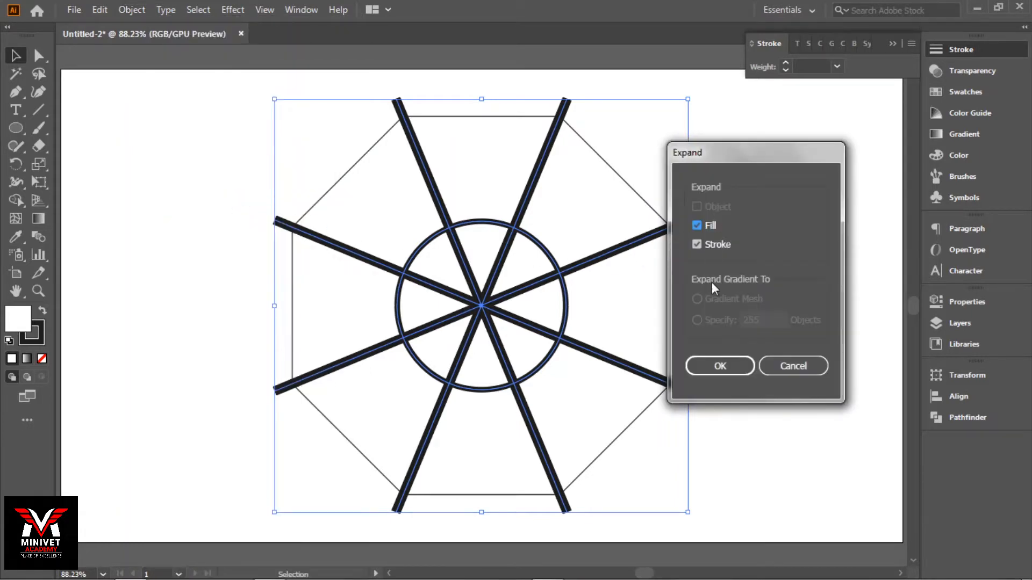
left_click(728, 367)
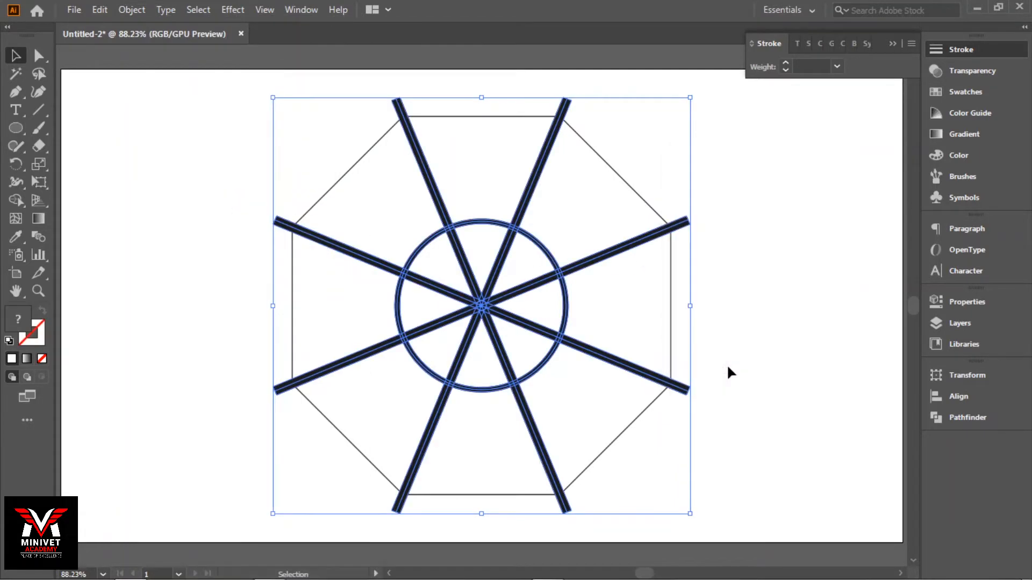
left_click(726, 358)
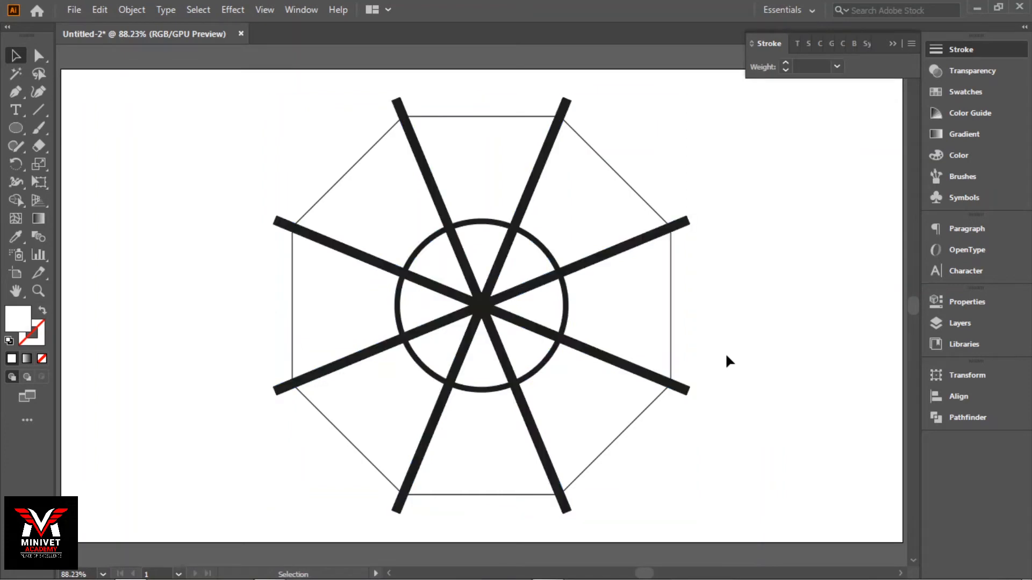
left_click(607, 253)
left_click(544, 169, "shift")
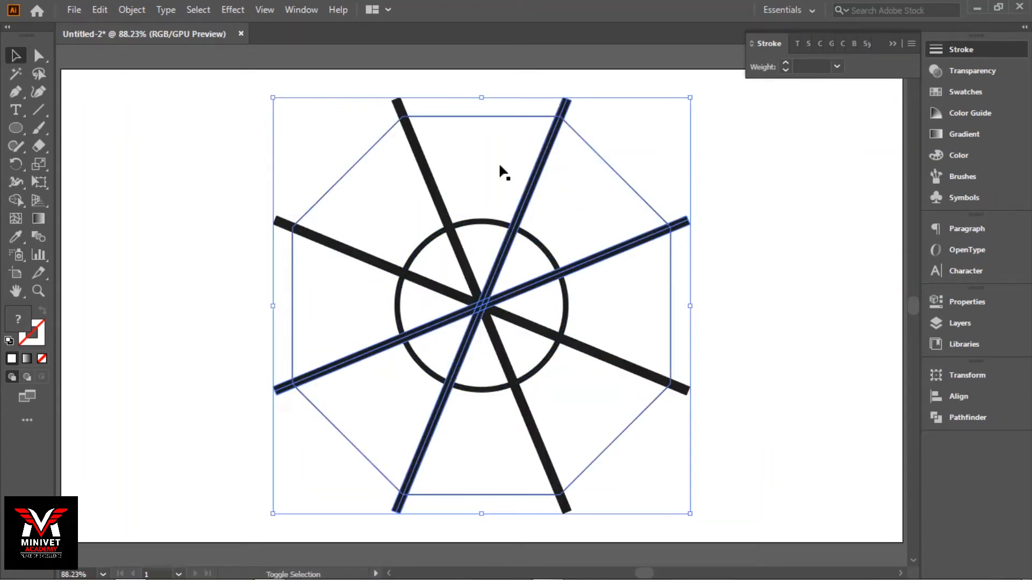
left_click(423, 158, "shift")
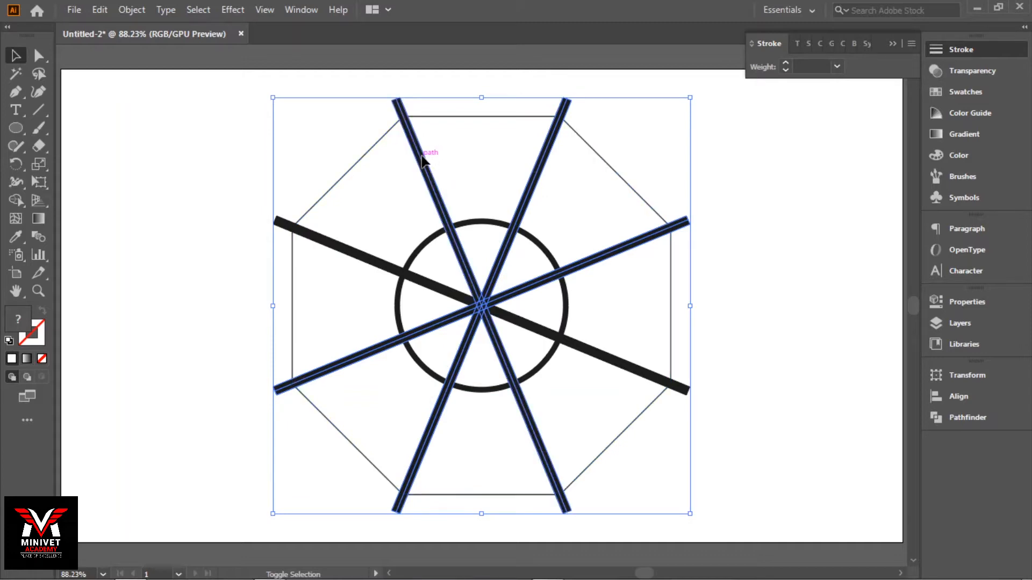
left_click(616, 147)
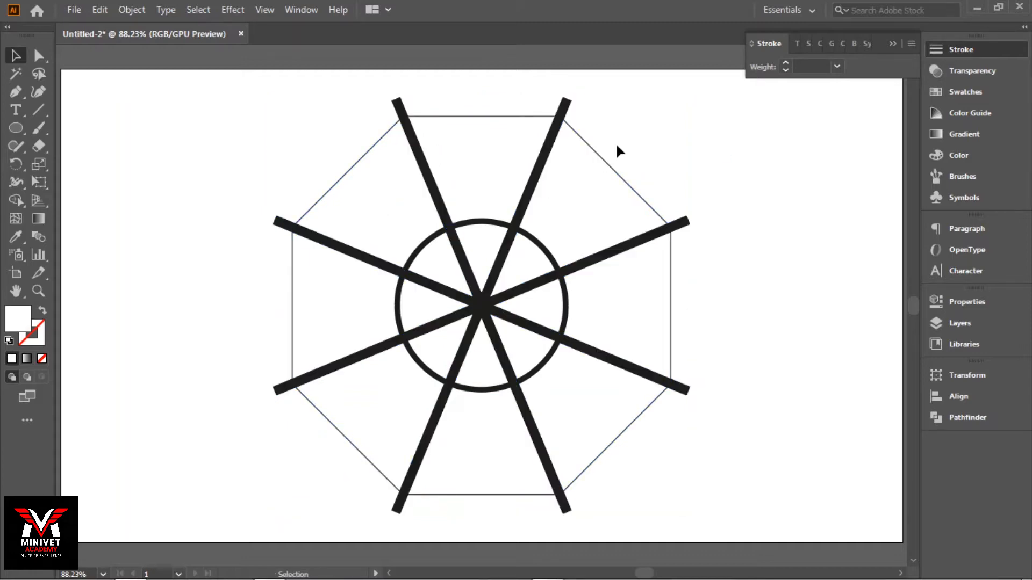
Fill the octagon with the teal swatch.
left_click(587, 148)
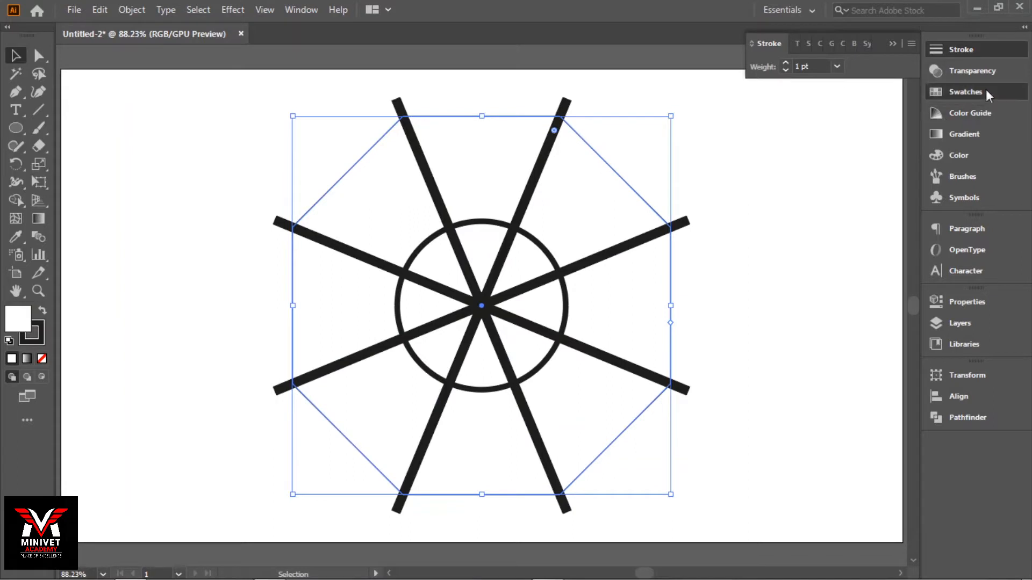
left_click(965, 92)
left_click(840, 102)
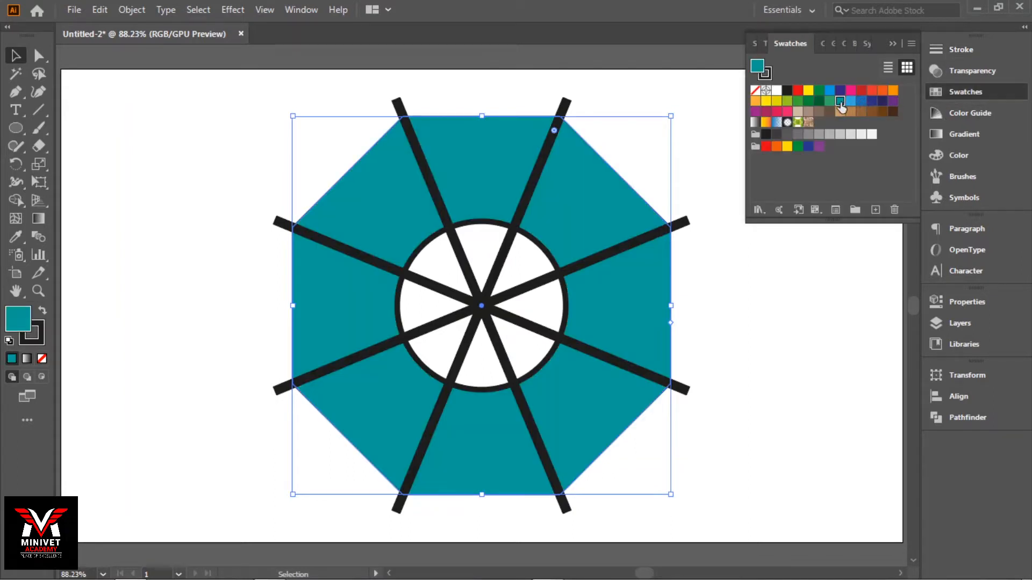
left_click(706, 98)
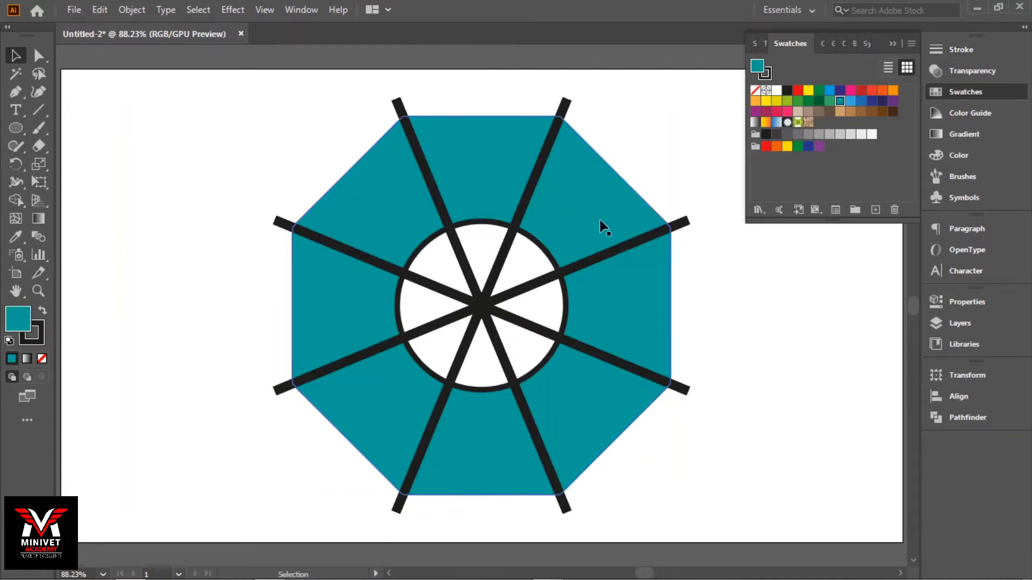
Trim the octagon with the four expanded diagonal bars using the Pathfinder Trim operation.
left_click(623, 251)
left_click(537, 177, "shift")
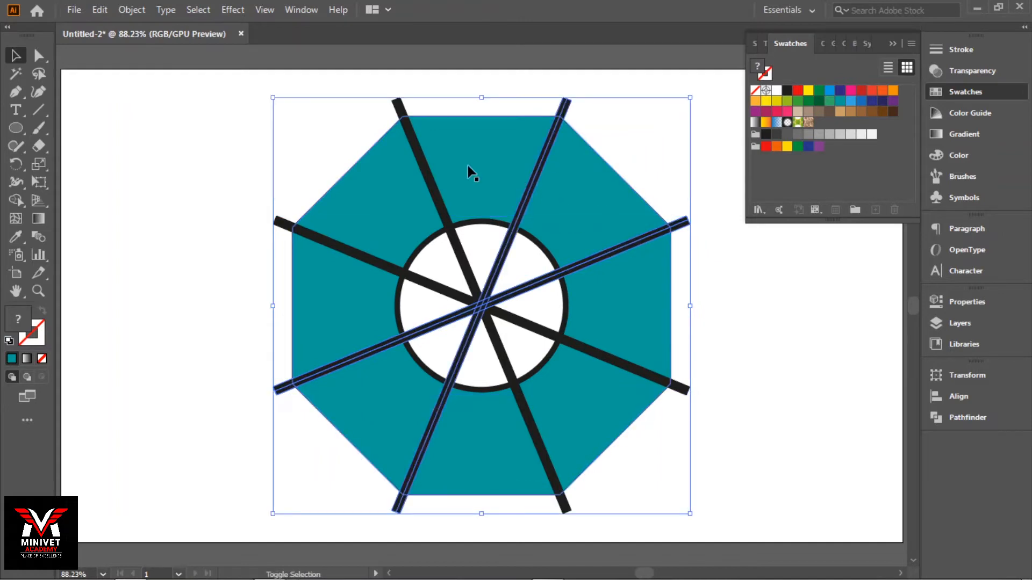
left_click(427, 160, "shift")
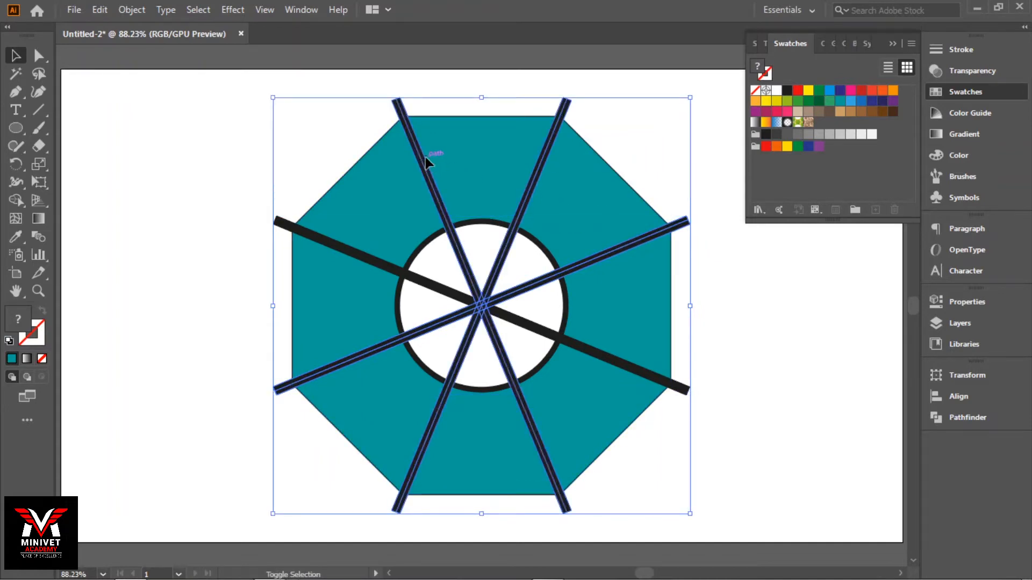
left_click(326, 243, "shift")
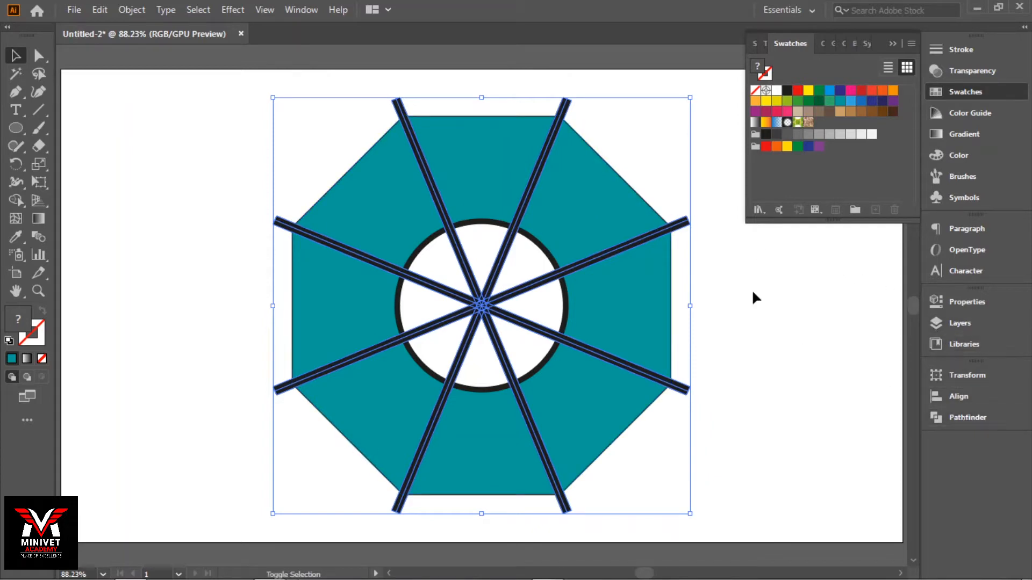
left_click(632, 198, "shift")
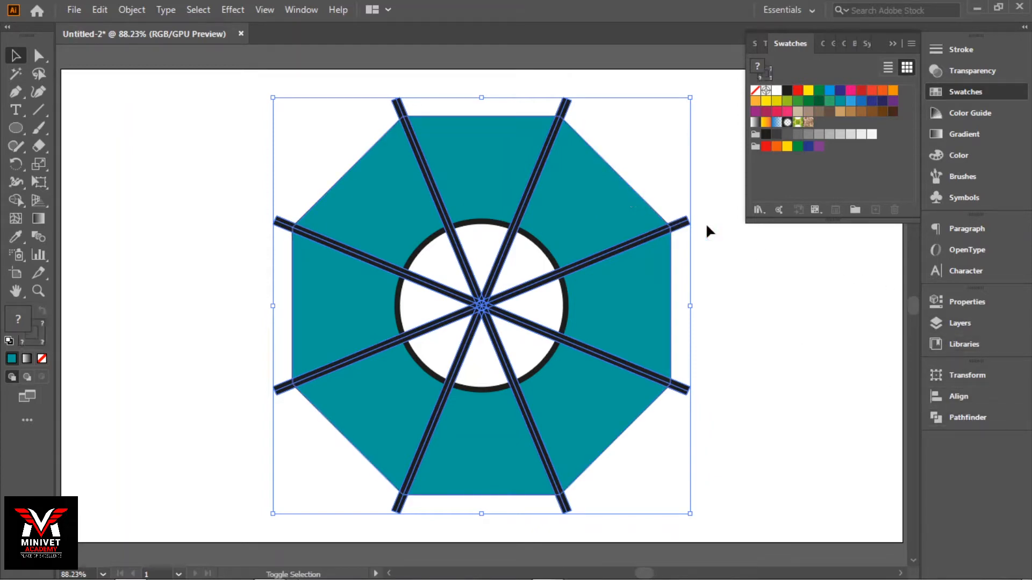
left_click(967, 417)
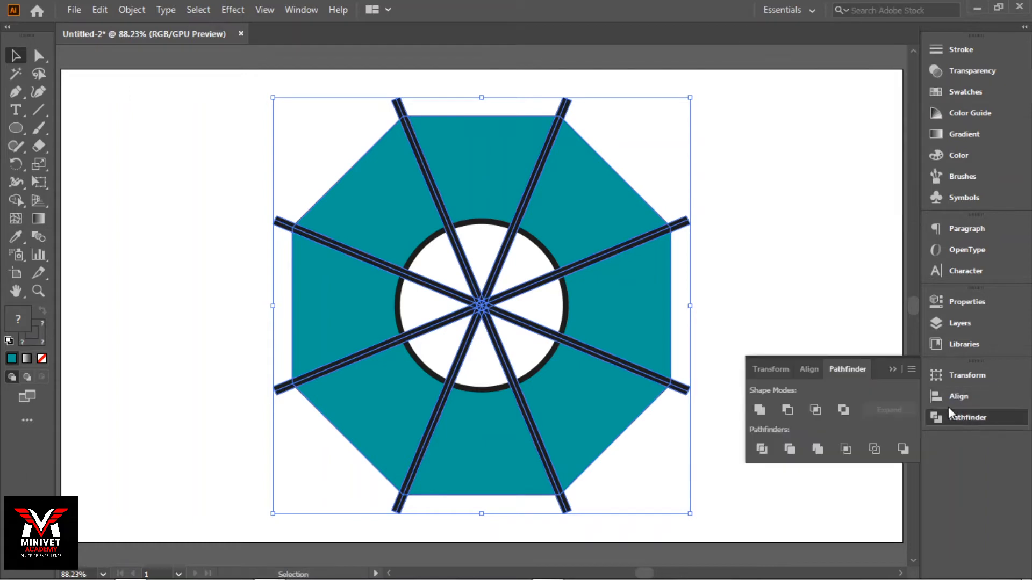
left_click(789, 449)
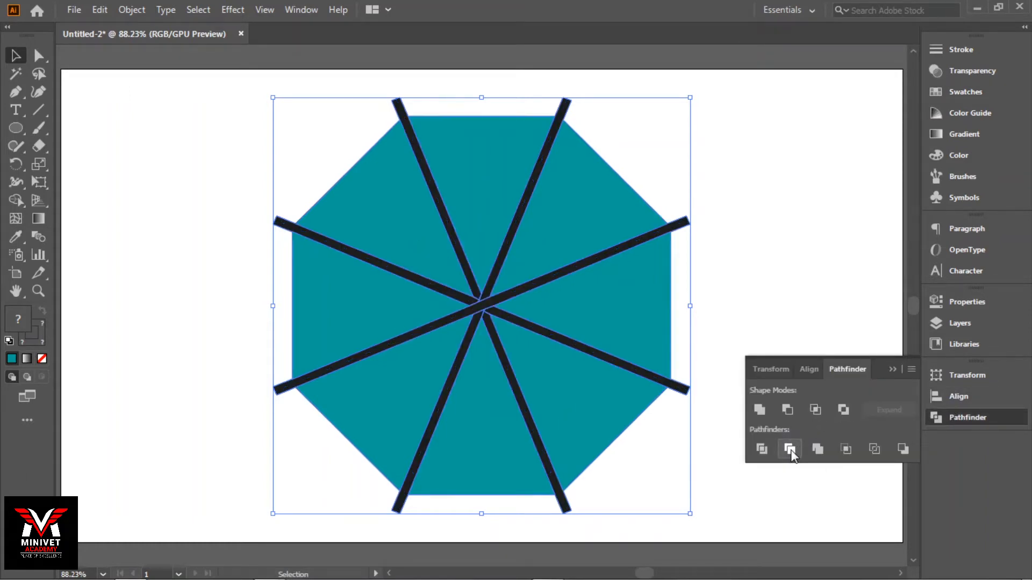
Ungroup the trimmed octagon and bar pieces.
right_click(629, 291)
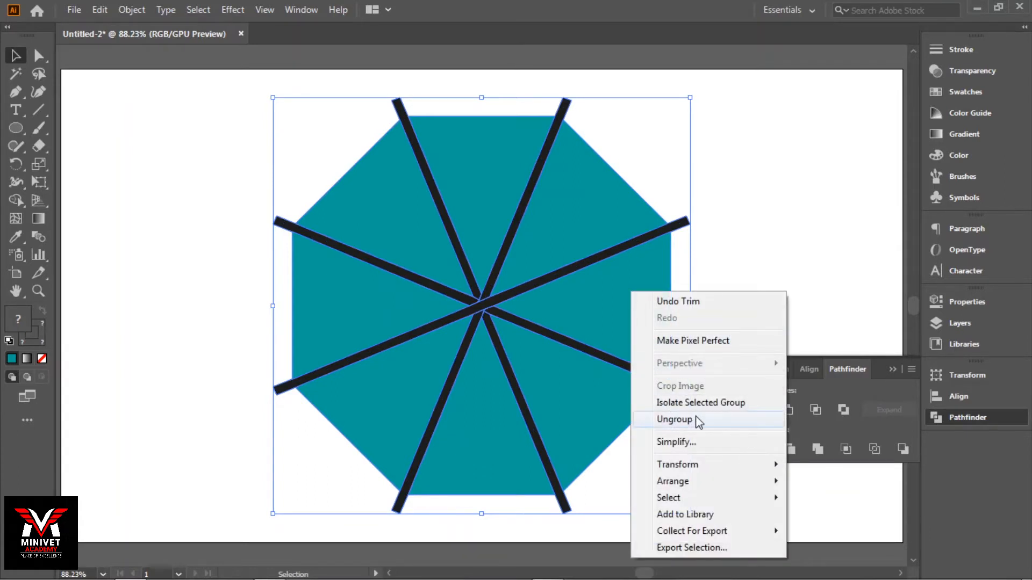
left_click(715, 418)
left_click(727, 255)
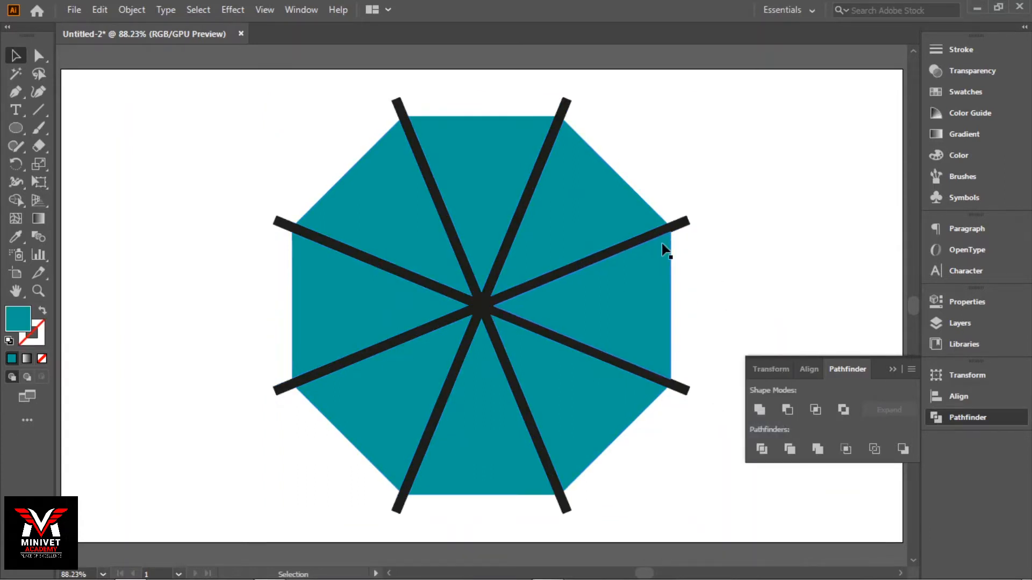
Delete all the black diagonal bar pieces between the teal segments.
left_click(654, 244)
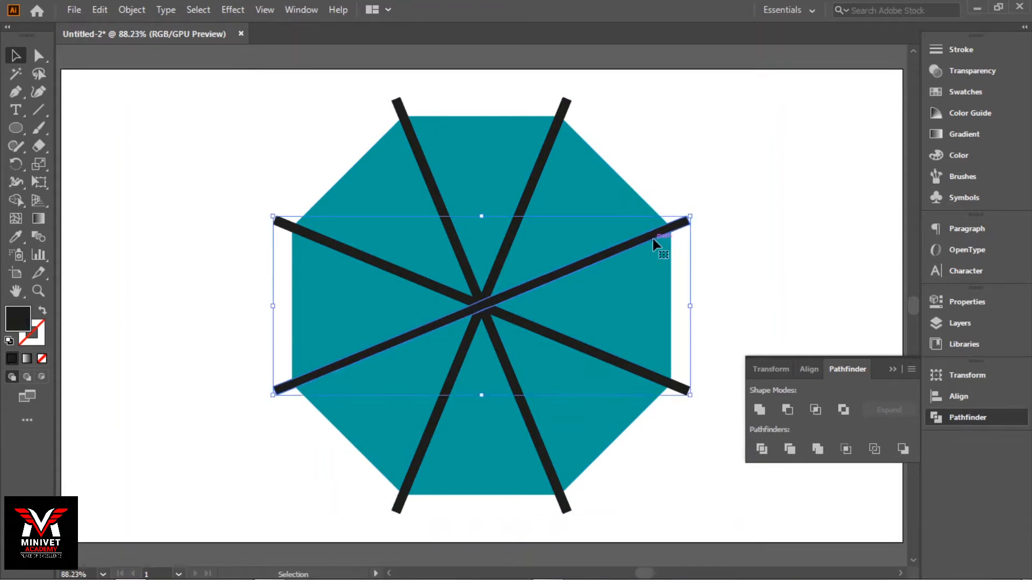
left_click(539, 166, "shift")
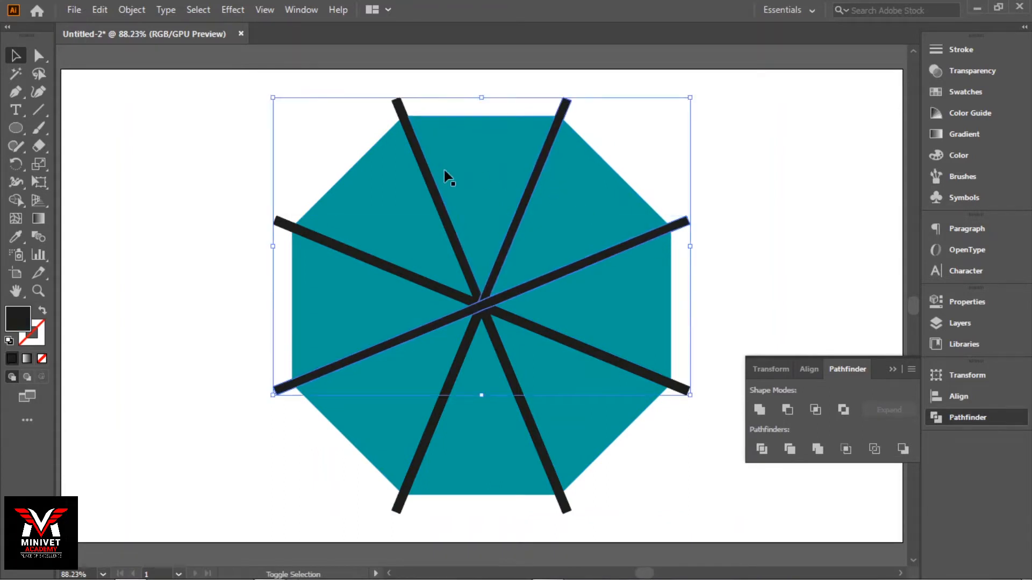
left_click(427, 171, "shift")
left_click(349, 251, "shift")
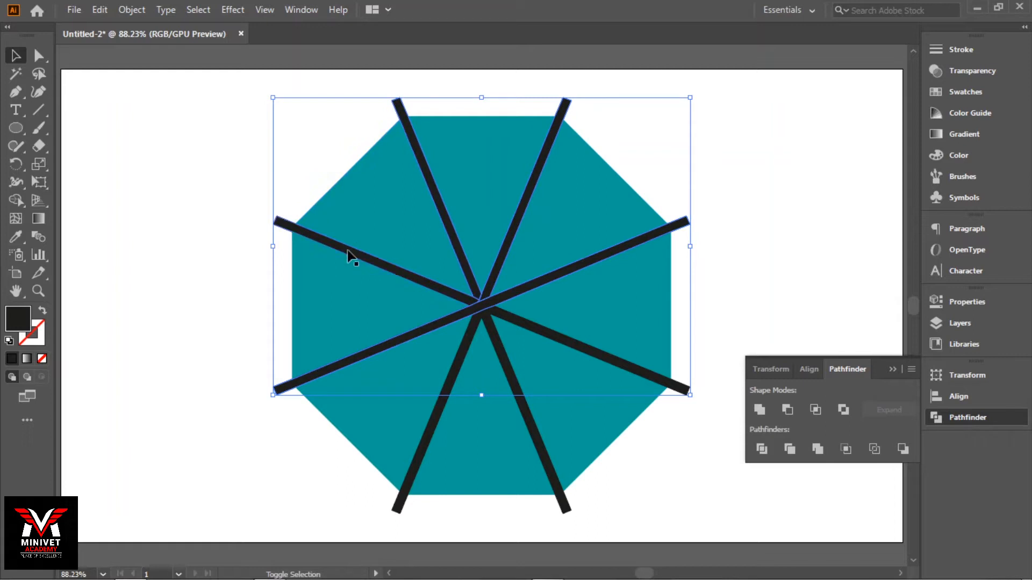
left_click(429, 439, "shift")
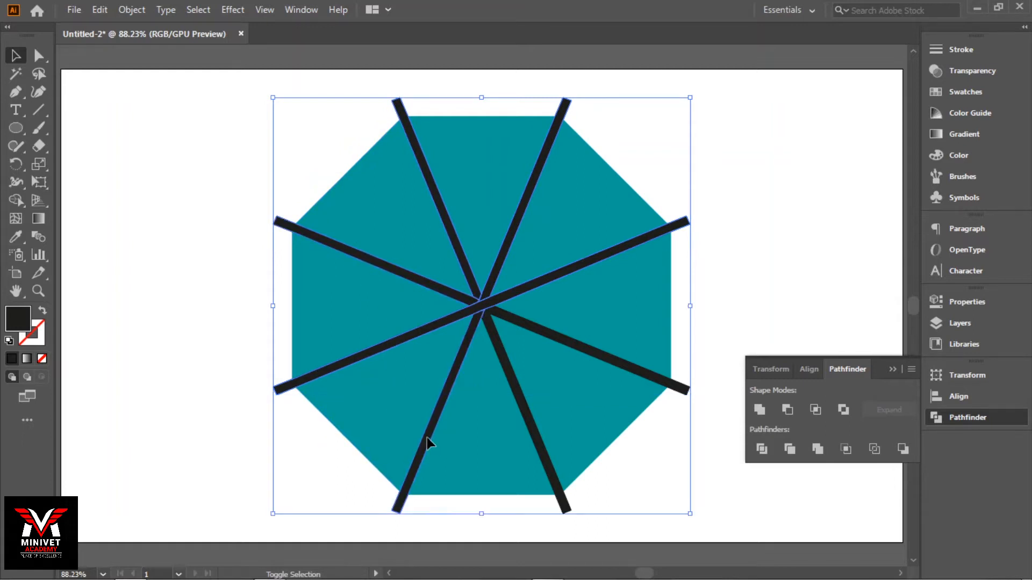
left_click(539, 443, "shift")
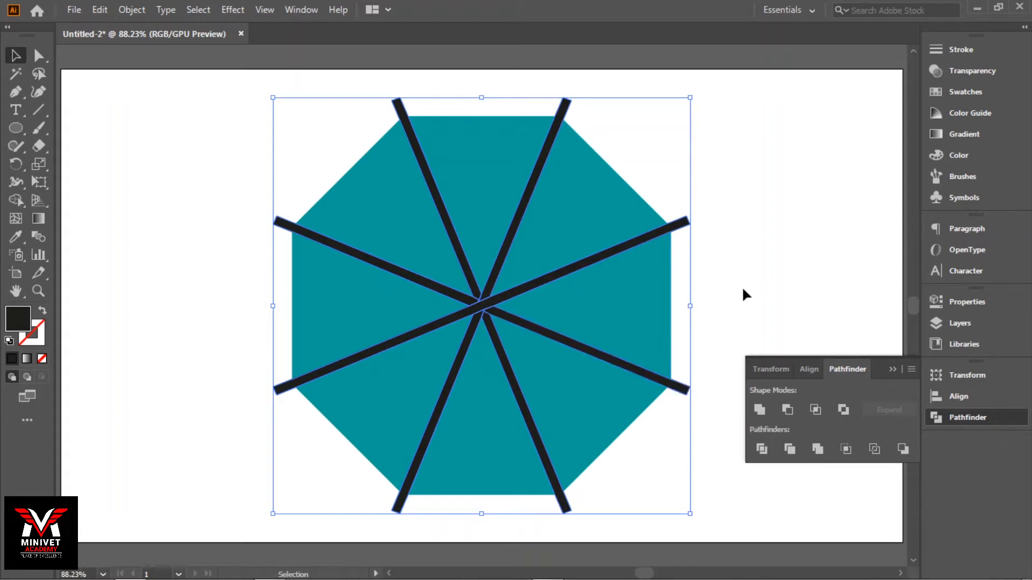
key("Delete")
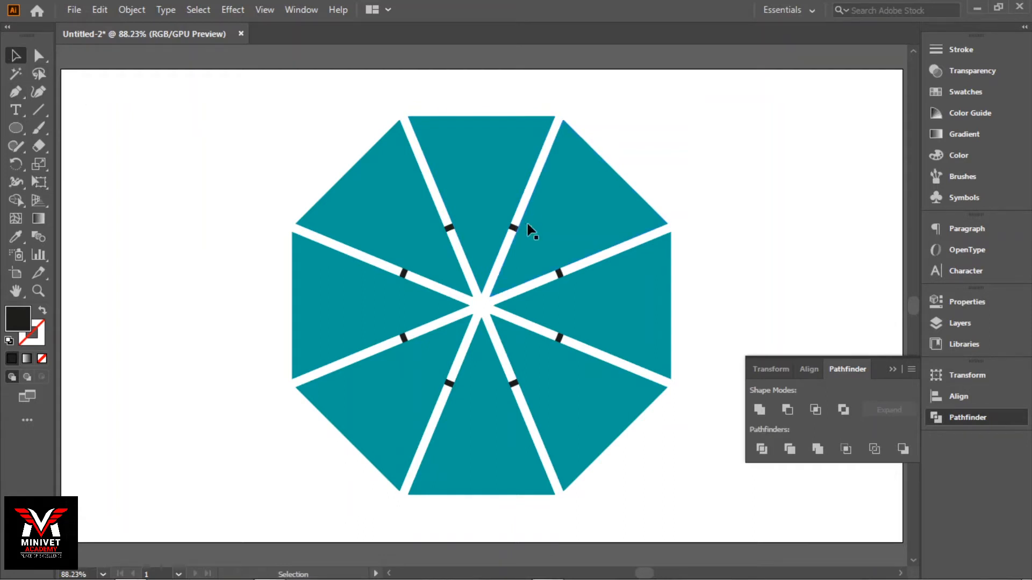
Bring the central circle group to the front of the teal segments.
left_click(515, 232)
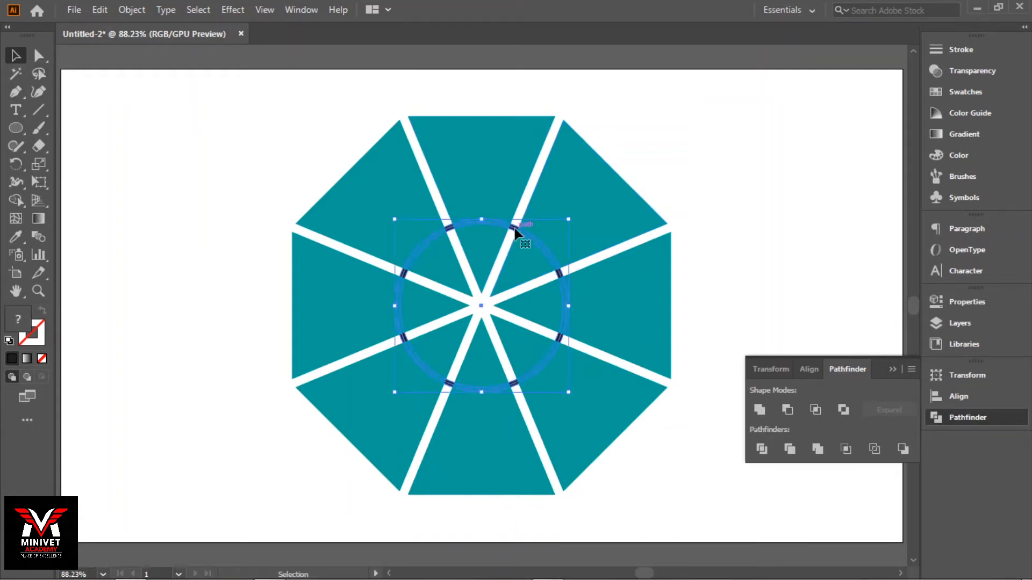
right_click(516, 233)
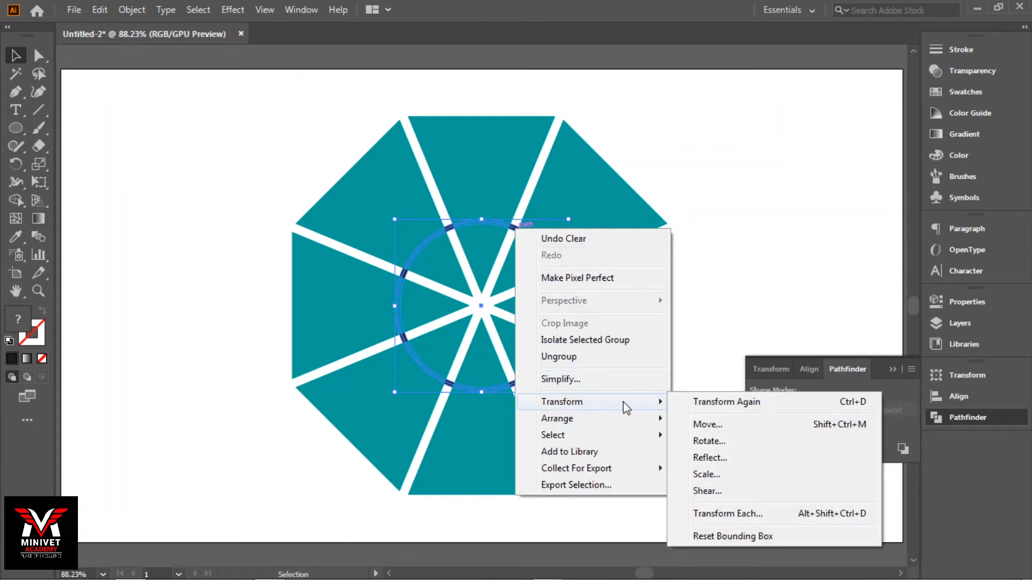
mouse_move(627, 418)
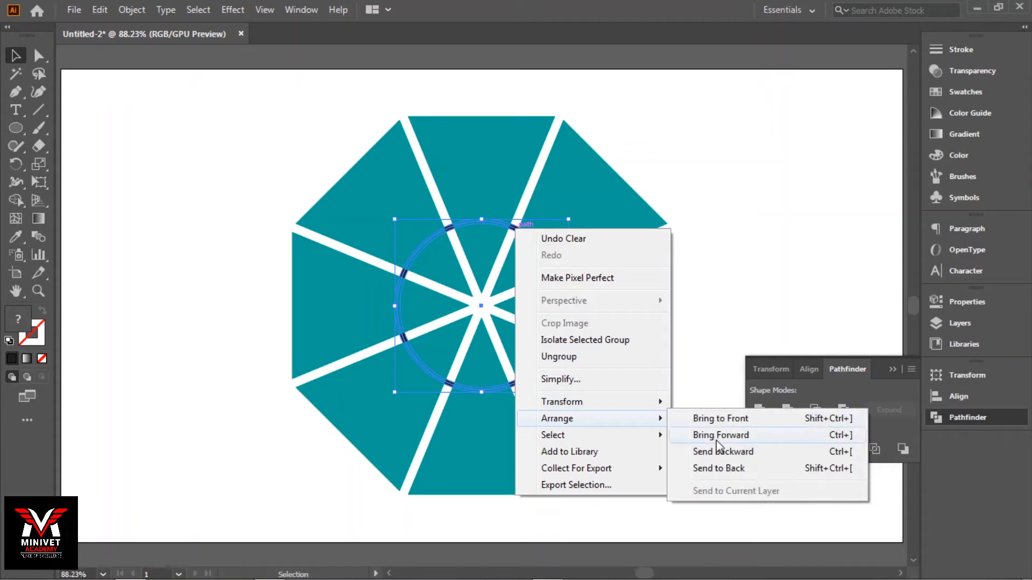
left_click(717, 419)
Ungroup the central circle and delete its white inner disc, keeping only the black ring.
right_click(444, 264)
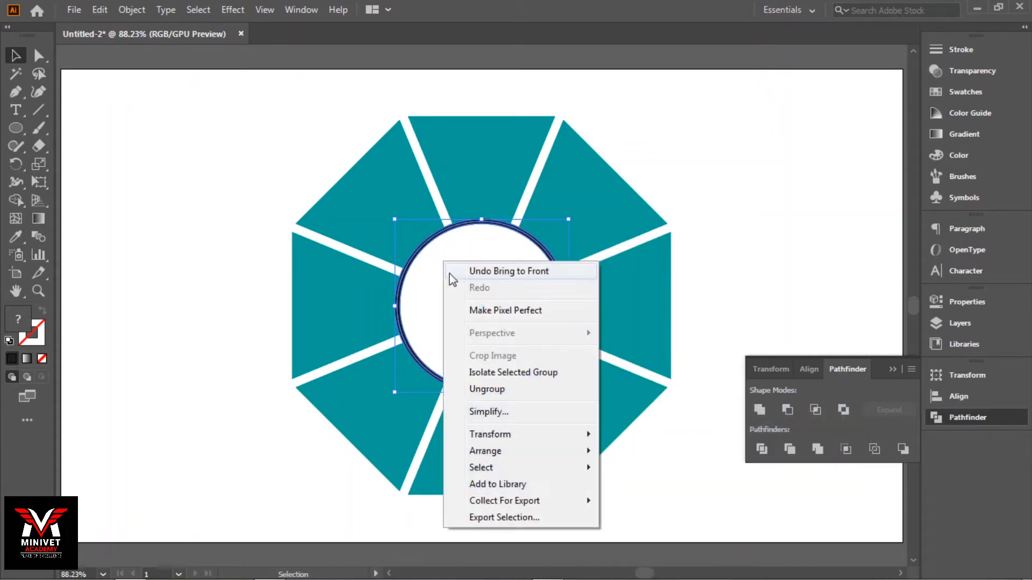
left_click(488, 387)
left_click(676, 263)
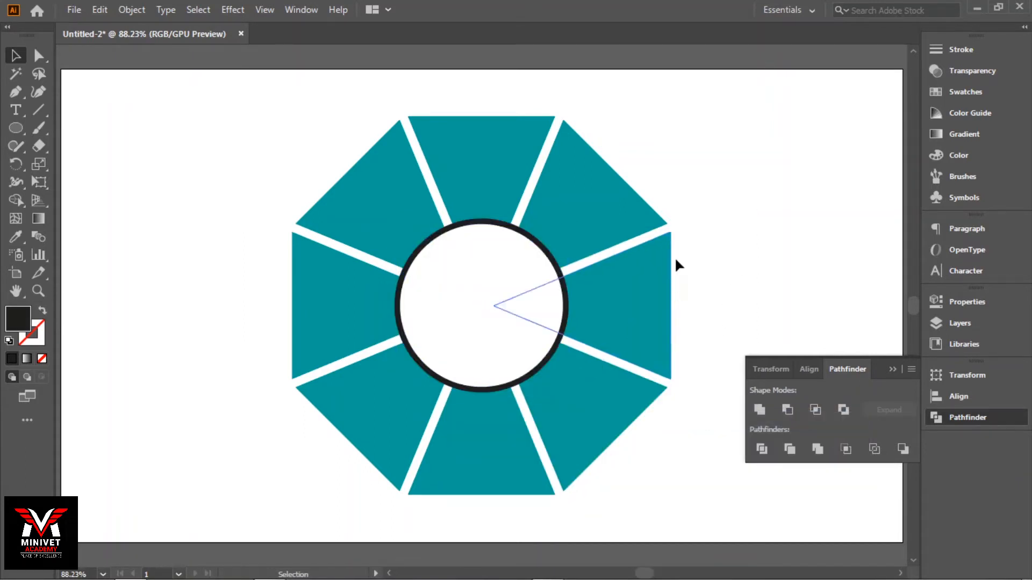
left_click(507, 262)
key("Delete")
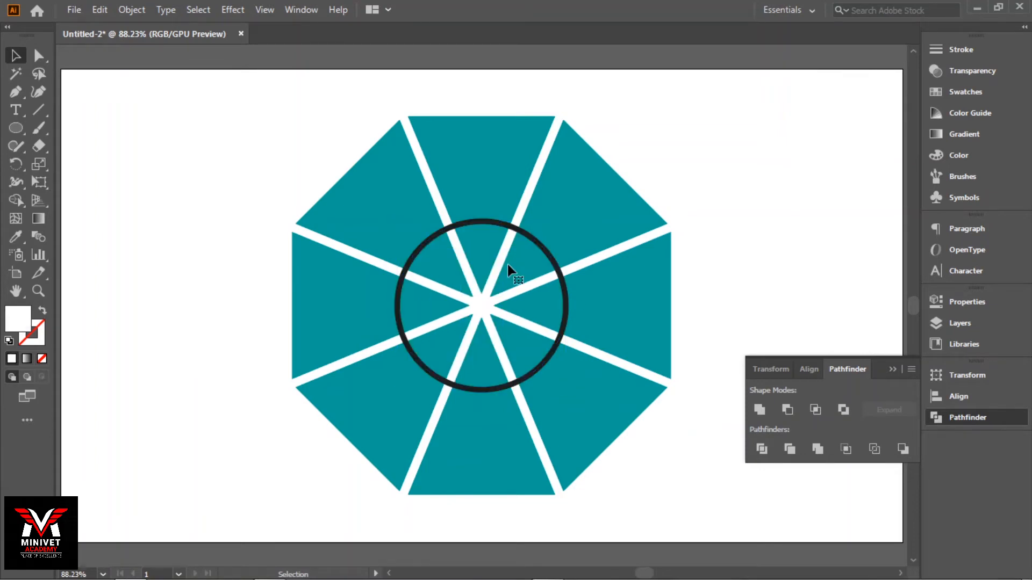
Give the black central ring a 9 pt stroke.
left_click(534, 237)
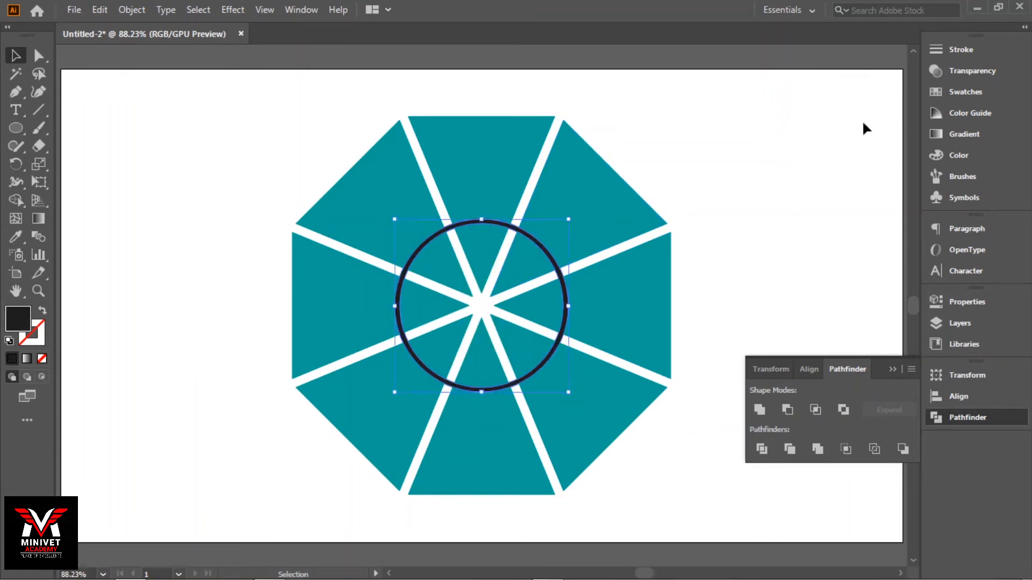
left_click(956, 47)
left_click(837, 66)
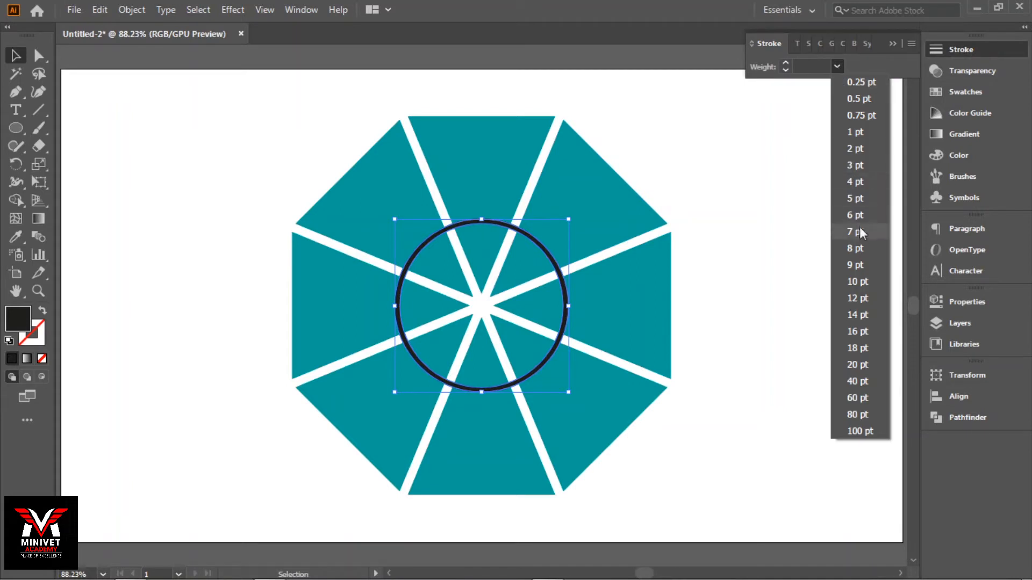
left_click(857, 265)
left_click(841, 274)
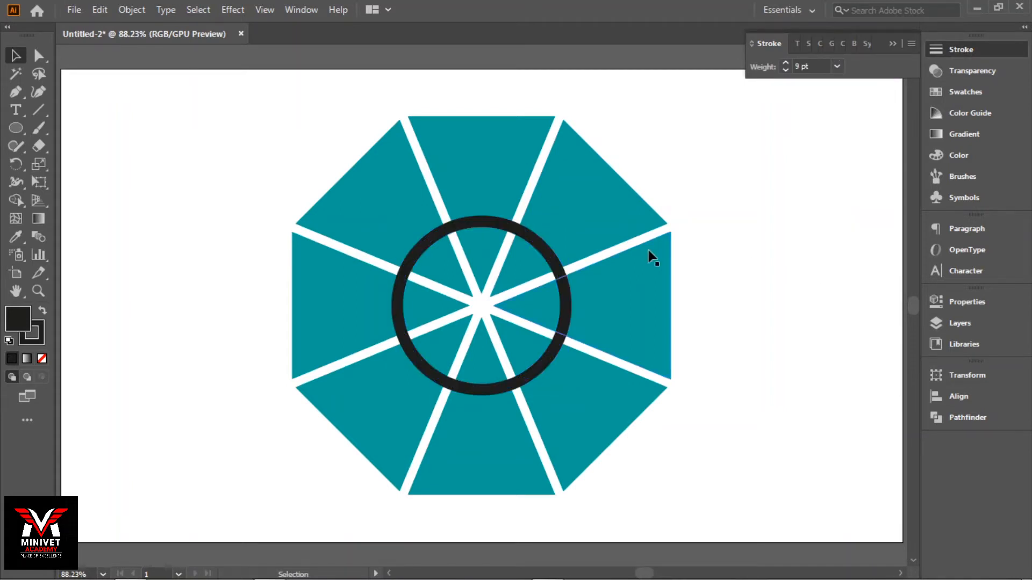
Expand the black ring's fill and stroke into plain shapes.
left_click(534, 247)
left_click(125, 9)
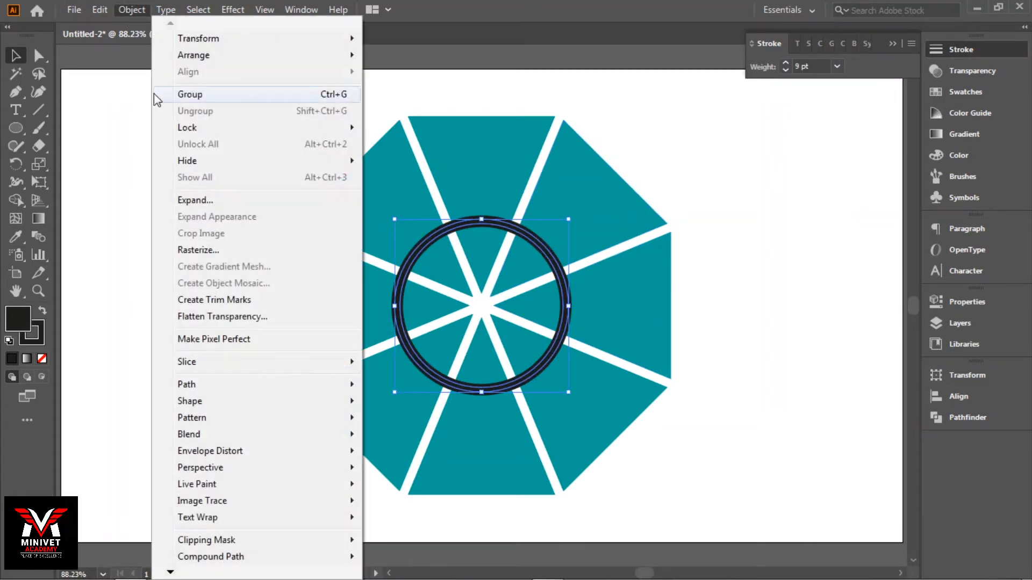
left_click(235, 199)
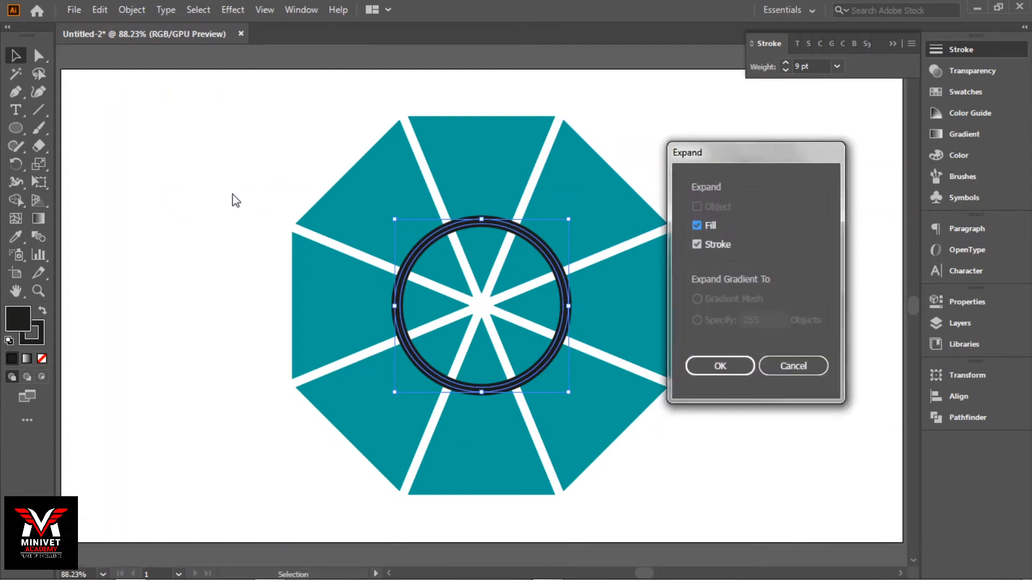
left_click(736, 364)
left_click(788, 282)
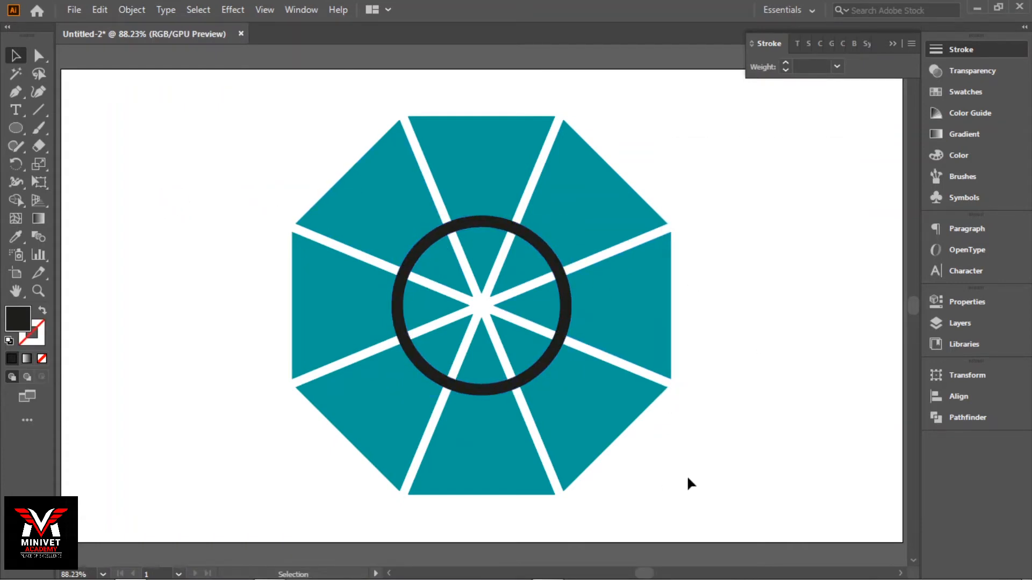
Round the corners of all eight teal octagon segments together, using a small corner radius.
left_click(614, 224)
left_click(472, 147, "shift")
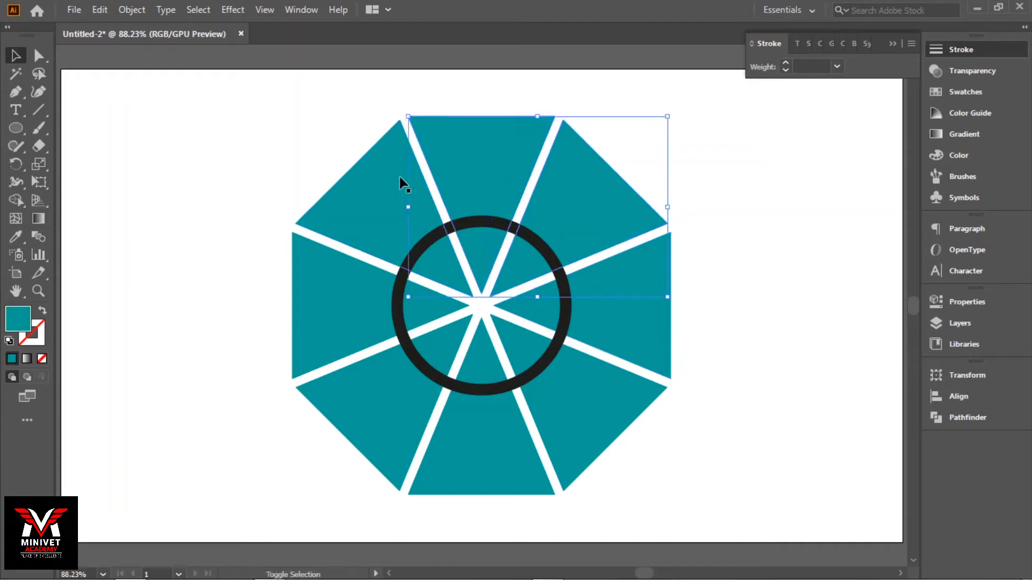
left_click(369, 208, "shift")
left_click(353, 324, "shift")
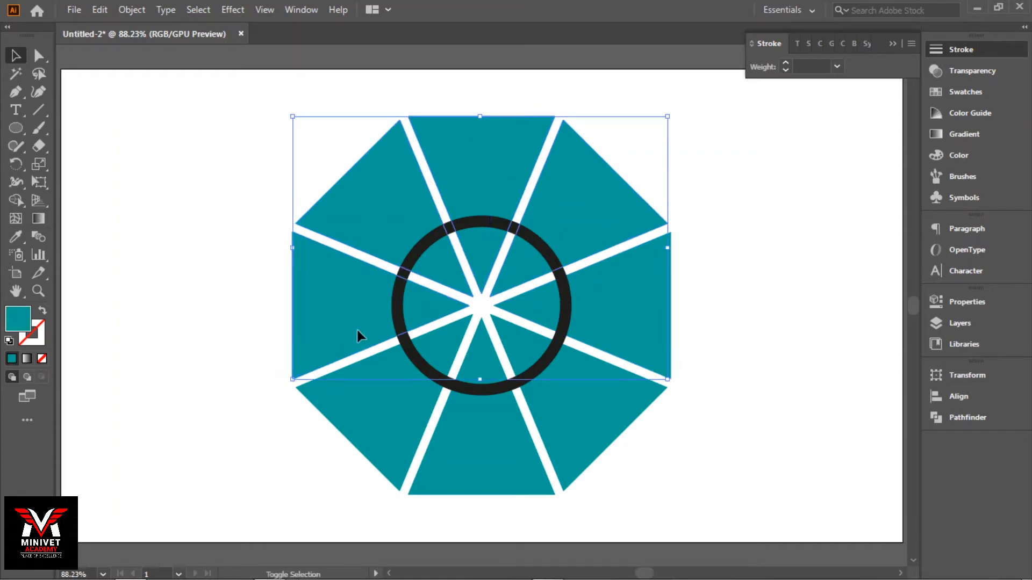
left_click(379, 425, "shift")
left_click(483, 437, "shift")
left_click(573, 410, "shift")
left_click(617, 312, "shift")
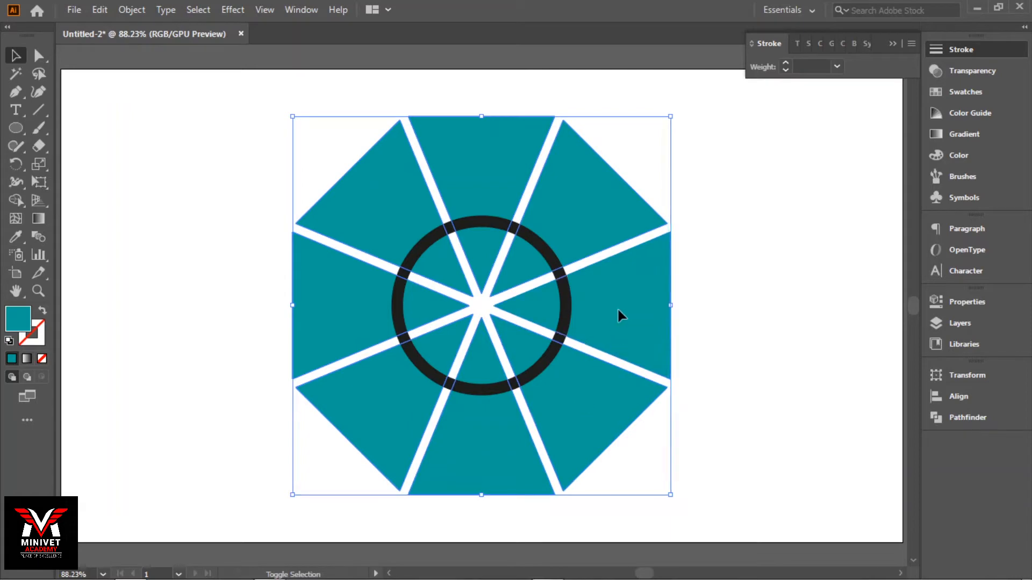
left_click(40, 57)
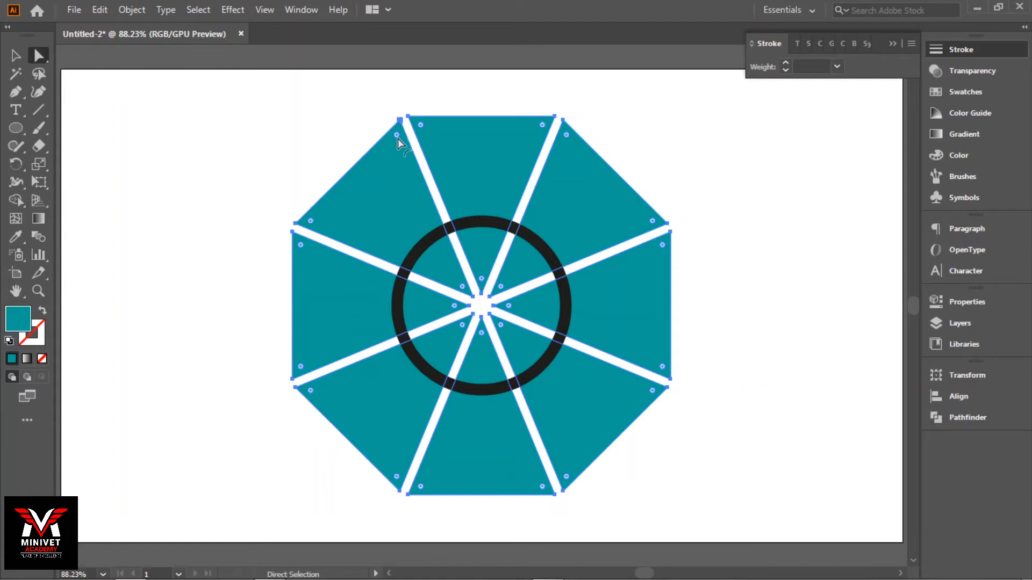
mouse_move(397, 138)
left_mouse_down()
mouse_move(398, 156)
mouse_move(398, 143)
left_mouse_up()
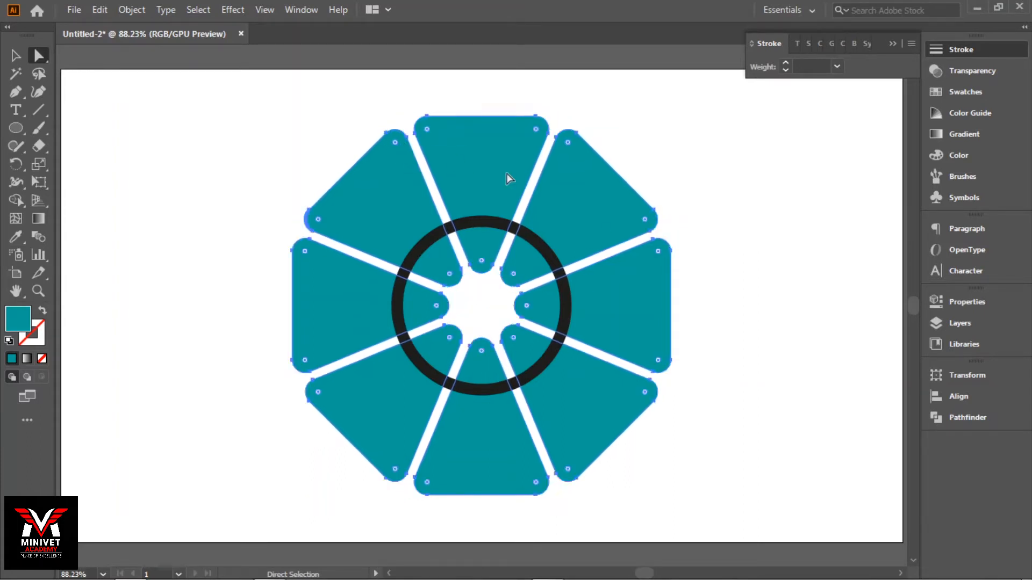
Trim the teal segments and the black ring against each other with the Pathfinder Trim operation.
left_click(16, 57)
left_click_drag(194, 94, 746, 502)
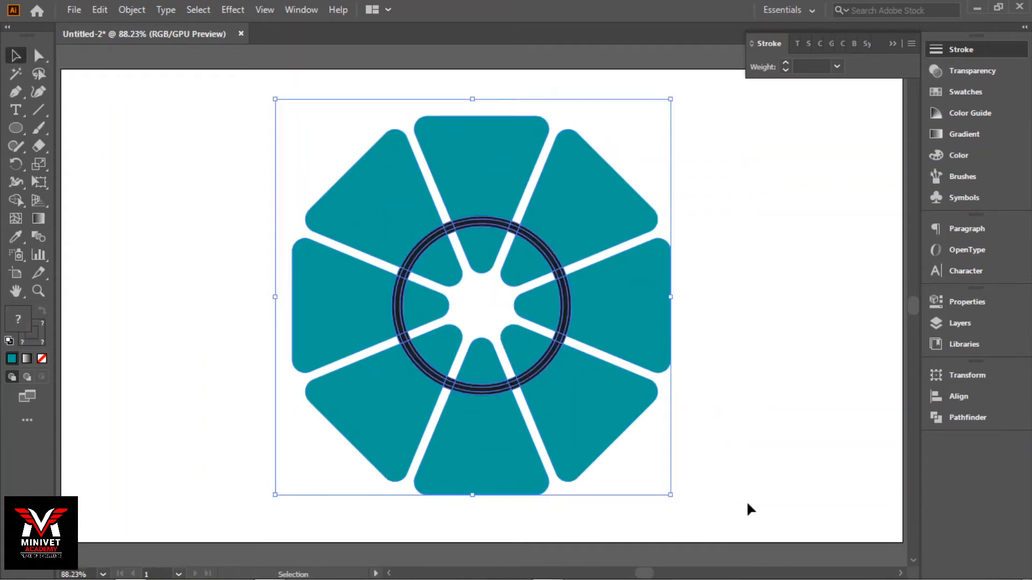
left_click(957, 419)
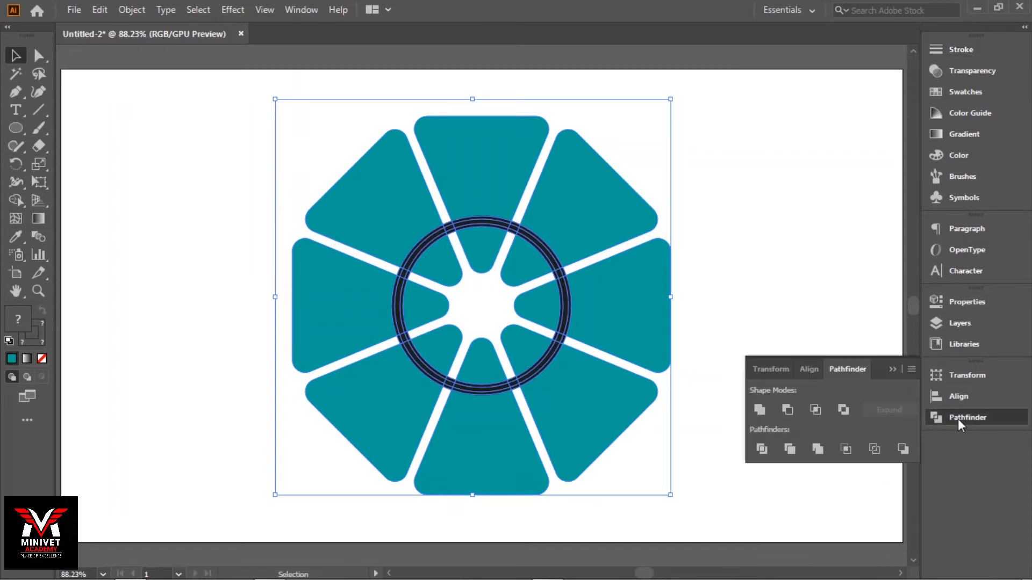
left_click(789, 449)
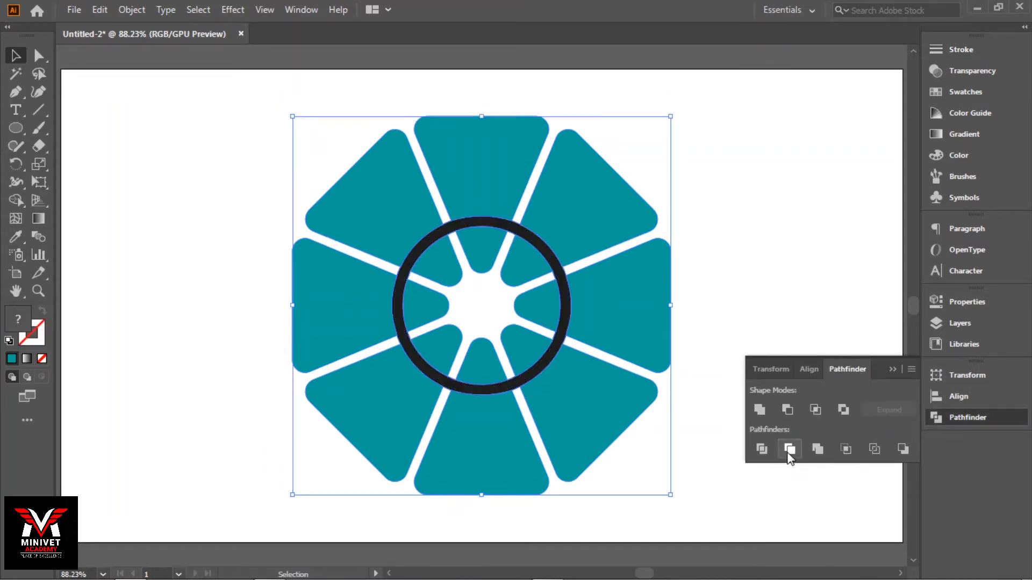
left_click(893, 369)
left_click(866, 340)
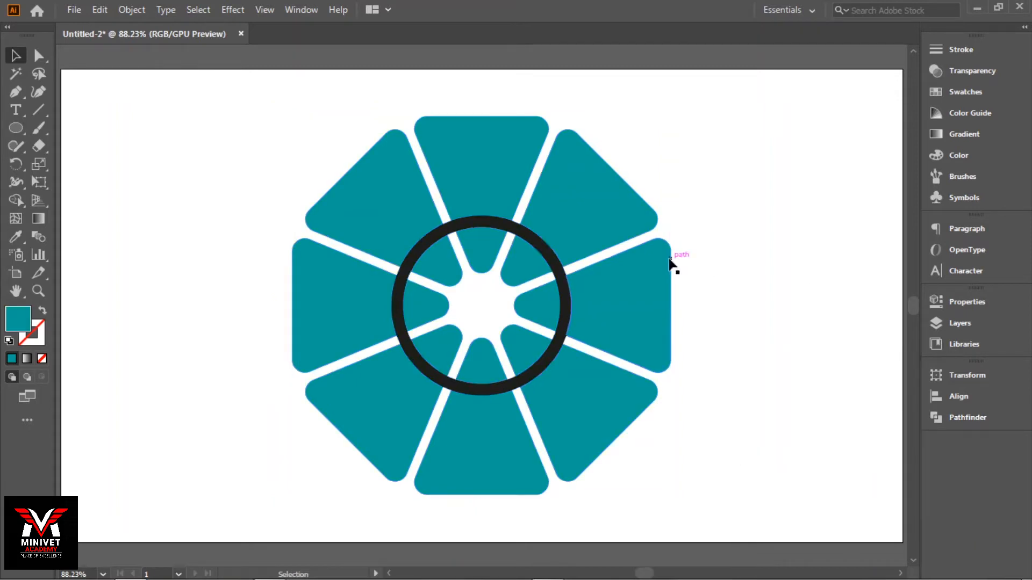
Ungroup the trimmed artwork and delete the black ring between the inner and outer segments.
left_click(564, 278)
right_click(563, 278)
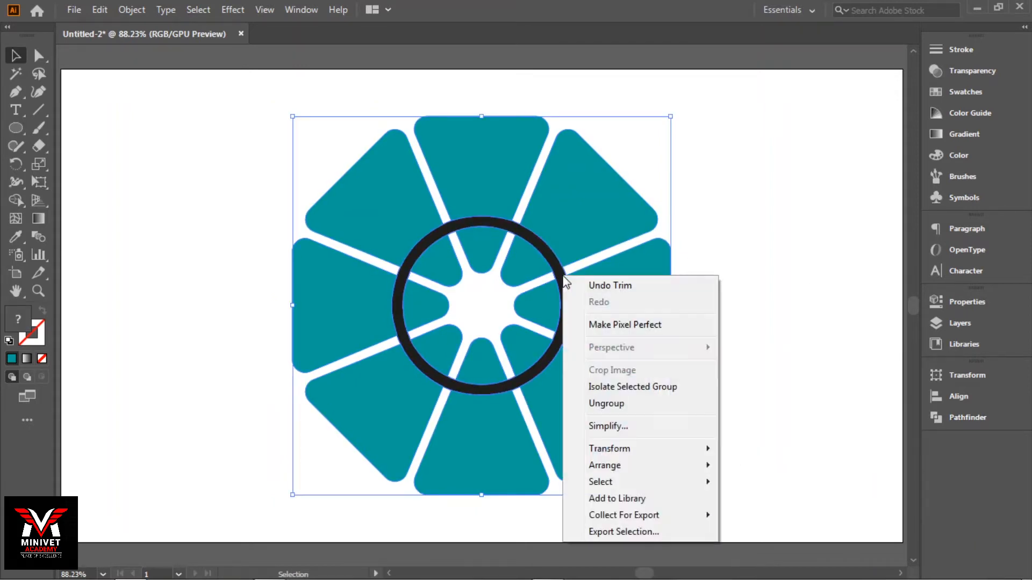
left_click(591, 409)
left_click(660, 374)
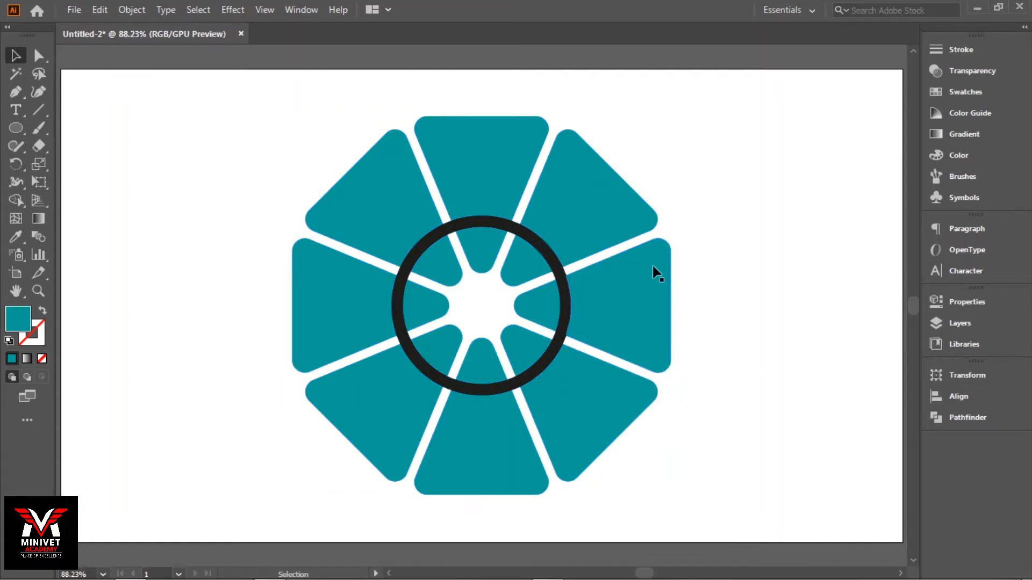
left_click(539, 240)
key("Delete")
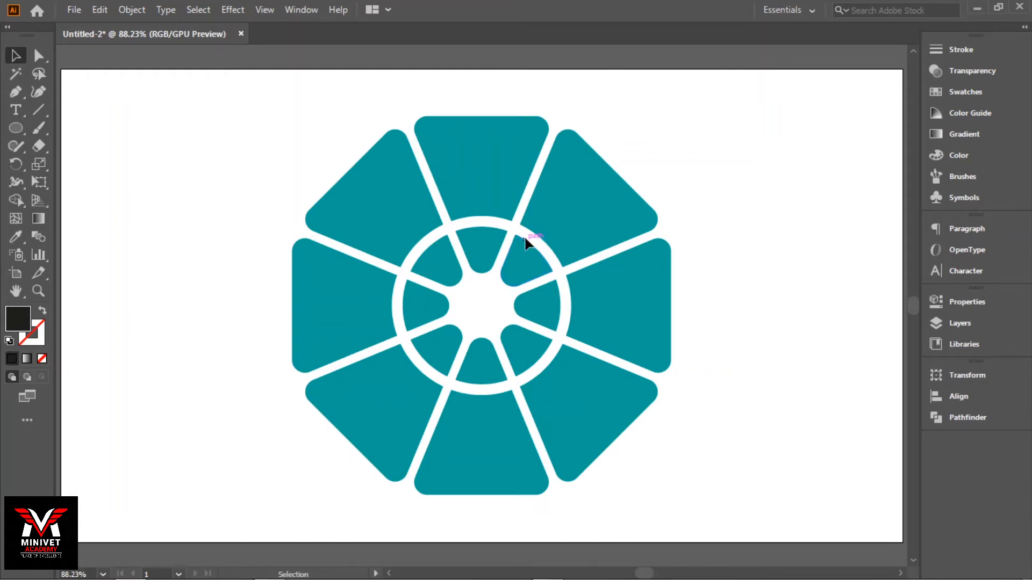
Fill the top outer segment with the white-to-black linear gradient swatch and change its dark stop to mid grey.
left_click(473, 150)
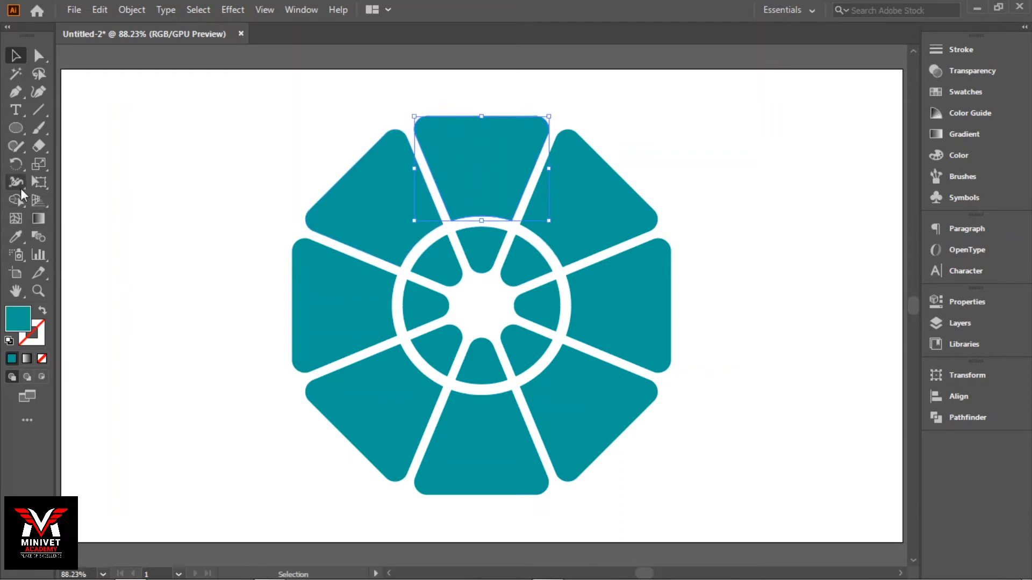
left_click(955, 95)
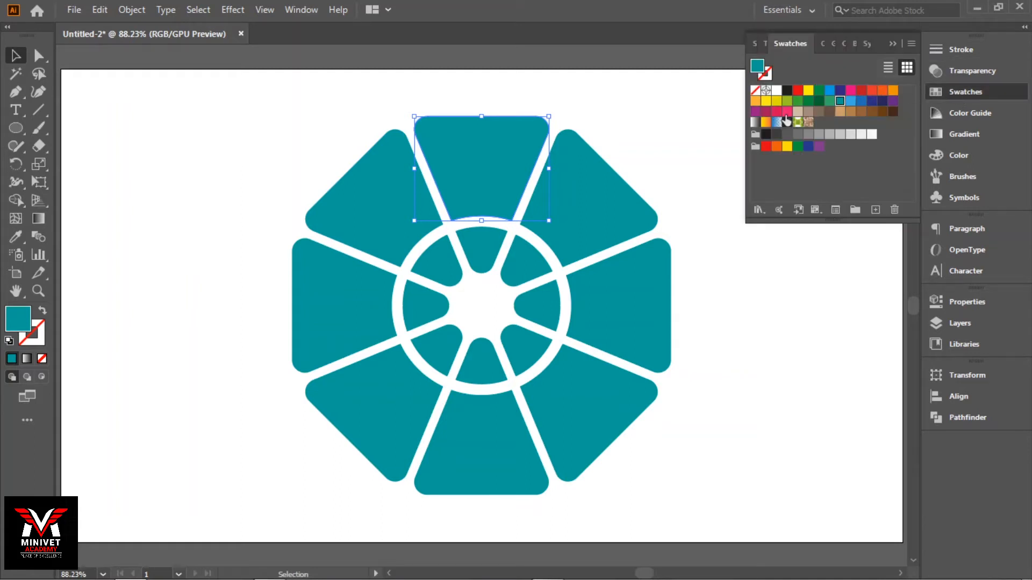
left_click(755, 123)
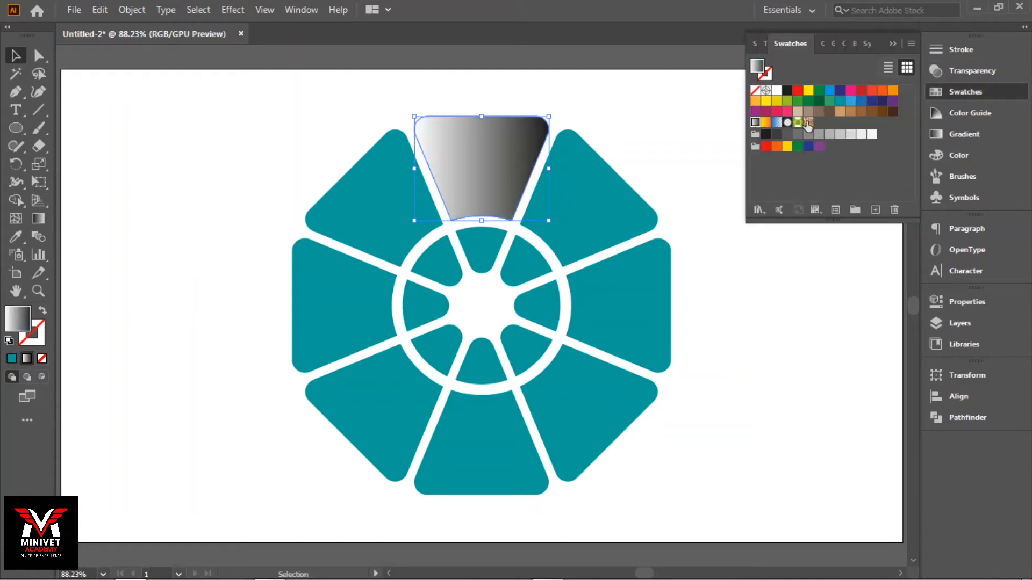
left_click(962, 134)
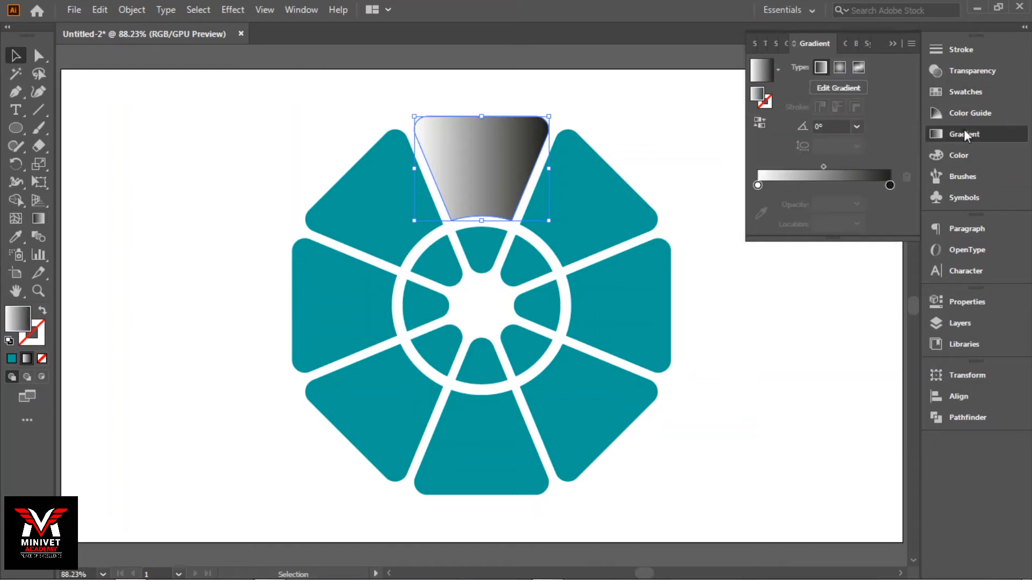
double_click(890, 184)
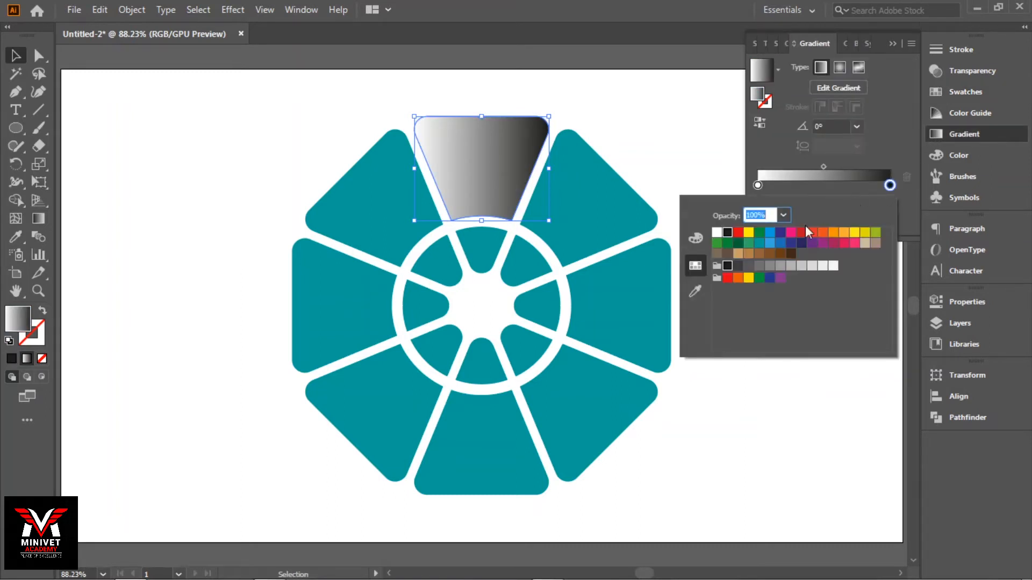
left_click(780, 266)
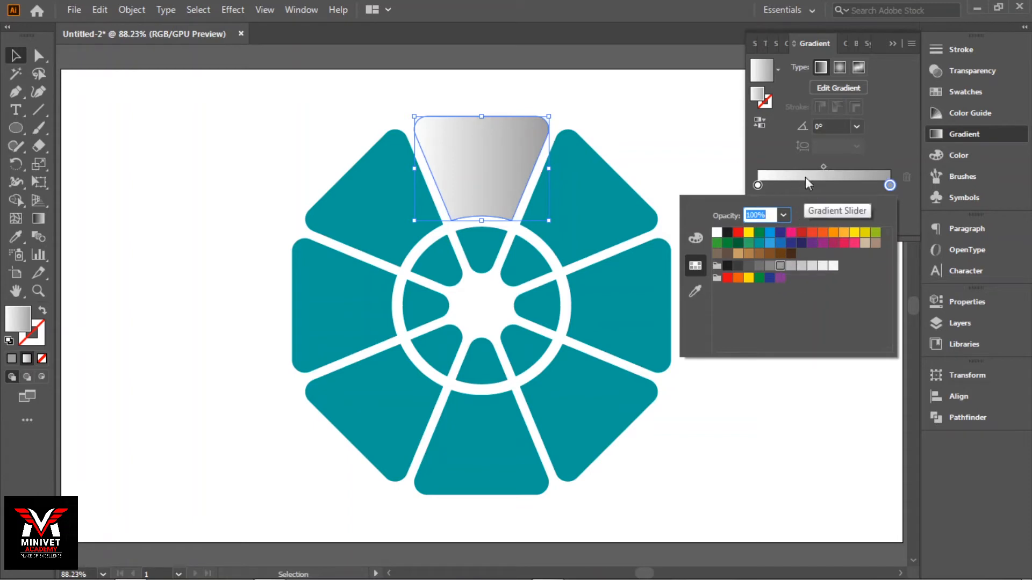
left_click(706, 144)
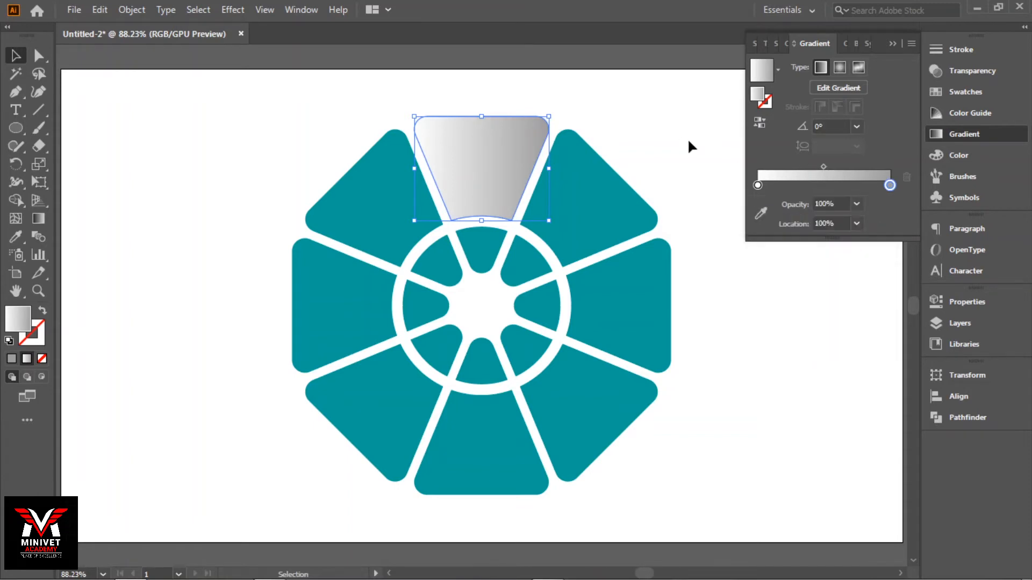
Make the top outer segment's gradient radial and set its outer colour stop to a lighter grey.
left_click(840, 67)
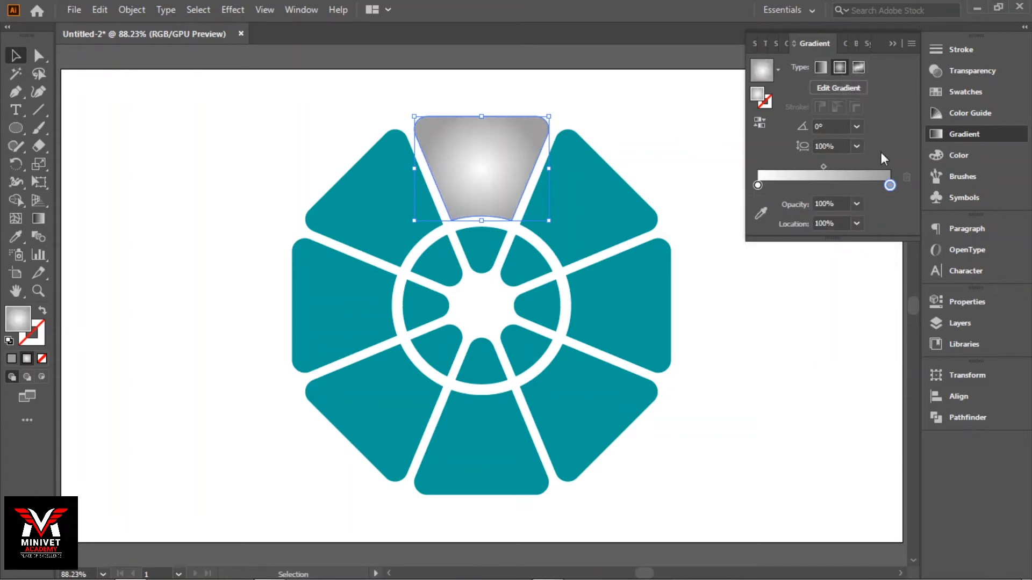
double_click(889, 185)
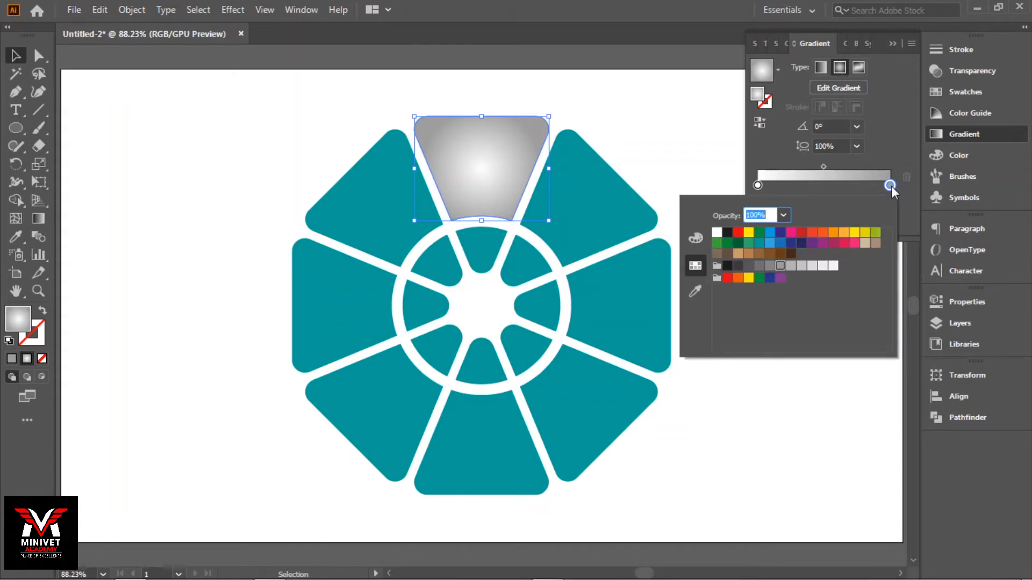
left_click(791, 267)
left_click(801, 266)
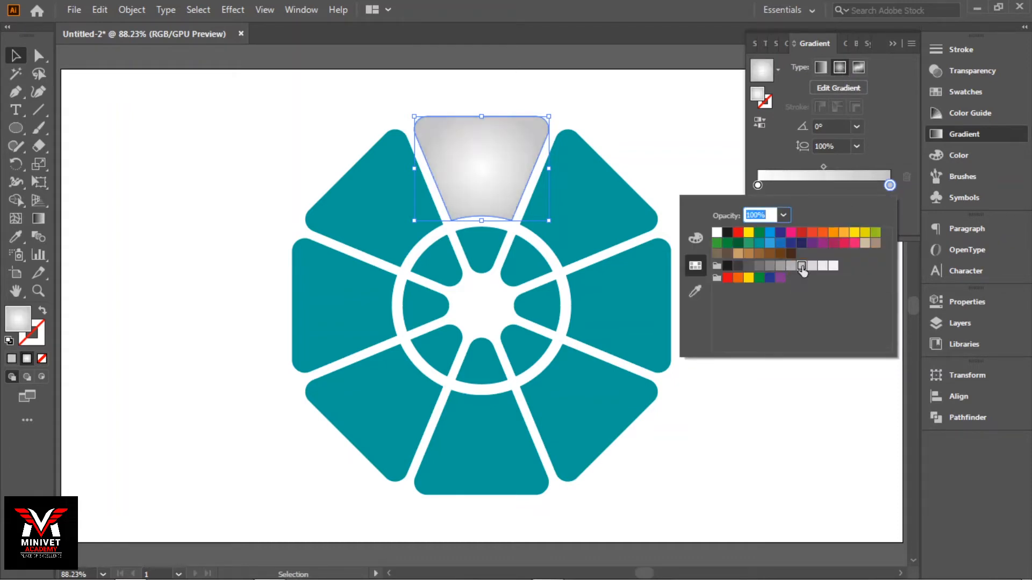
left_click(894, 43)
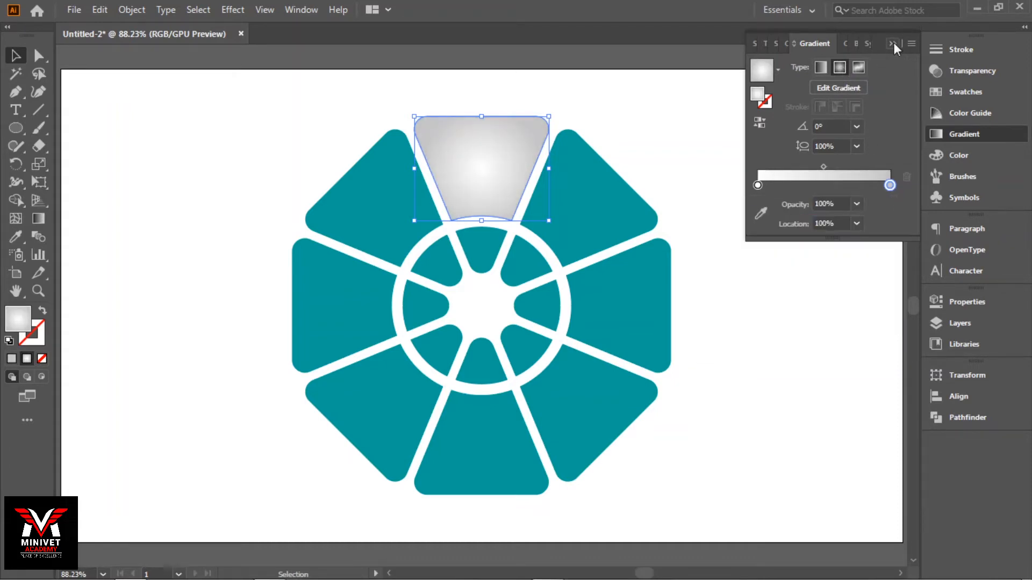
left_click(892, 43)
left_click(769, 119)
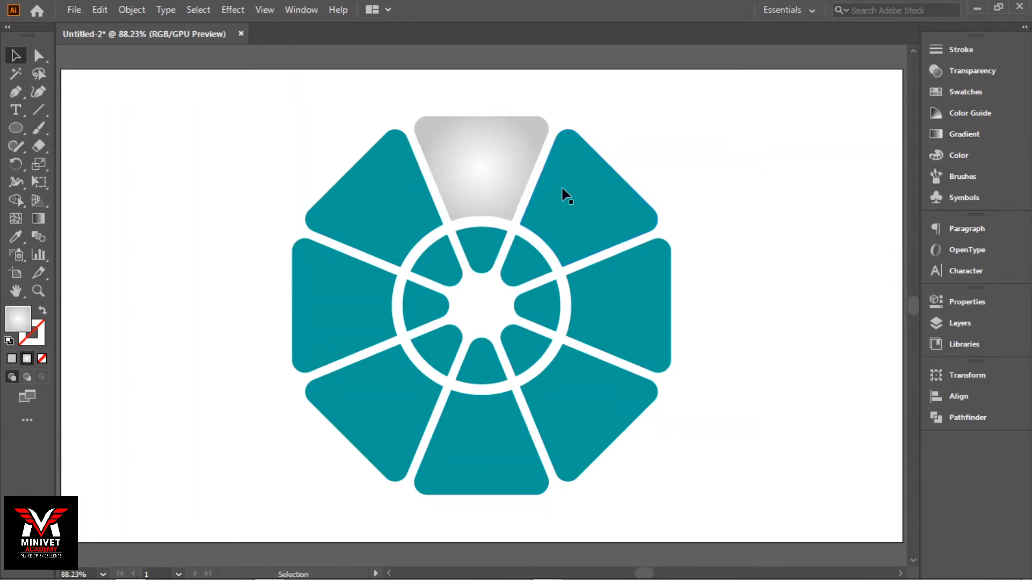
Copy the top segment's grey radial gradient to the other seven outer segments with the Eyedropper.
left_click(384, 207)
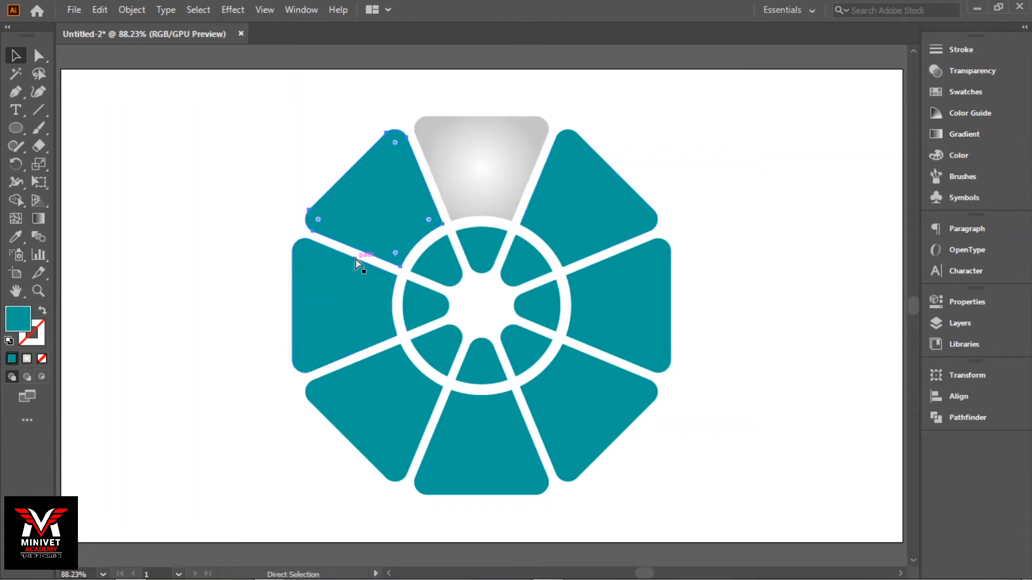
left_click(337, 300, "shift")
left_click(363, 392, "shift")
left_click(453, 409, "shift")
left_click(601, 372, "shift")
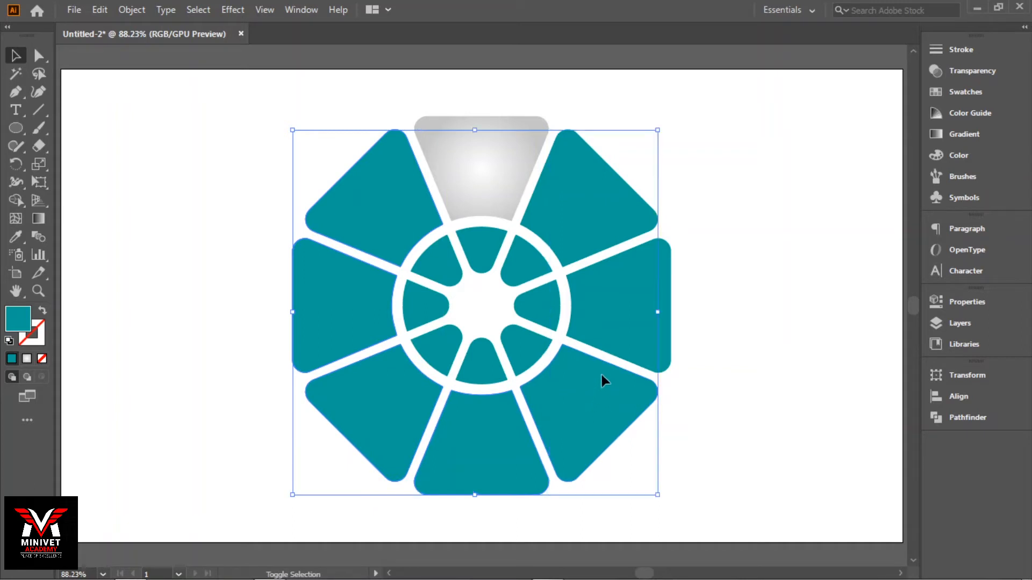
left_click(620, 317, "shift")
left_click(594, 213, "shift")
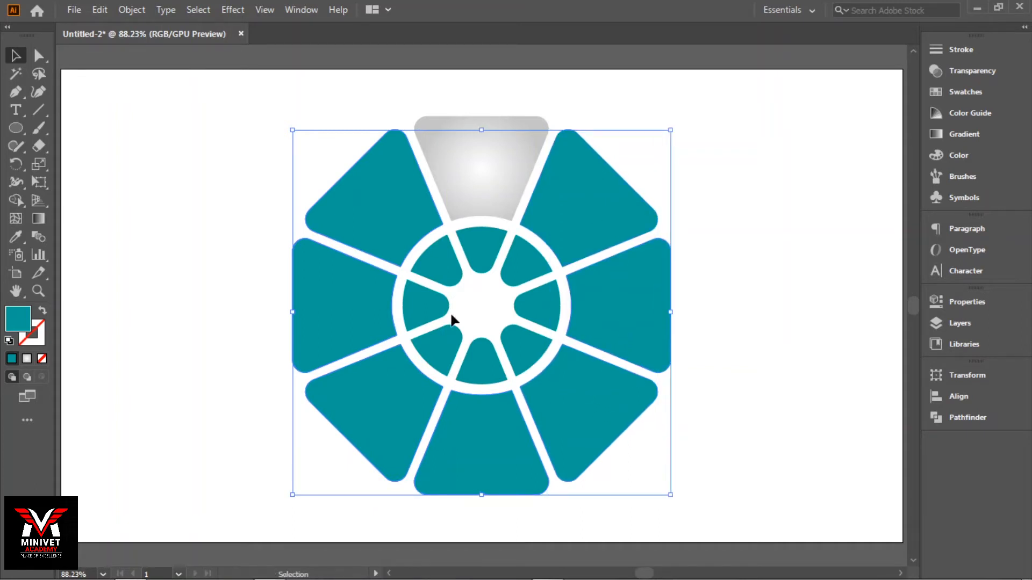
left_click(16, 240)
left_click(463, 130)
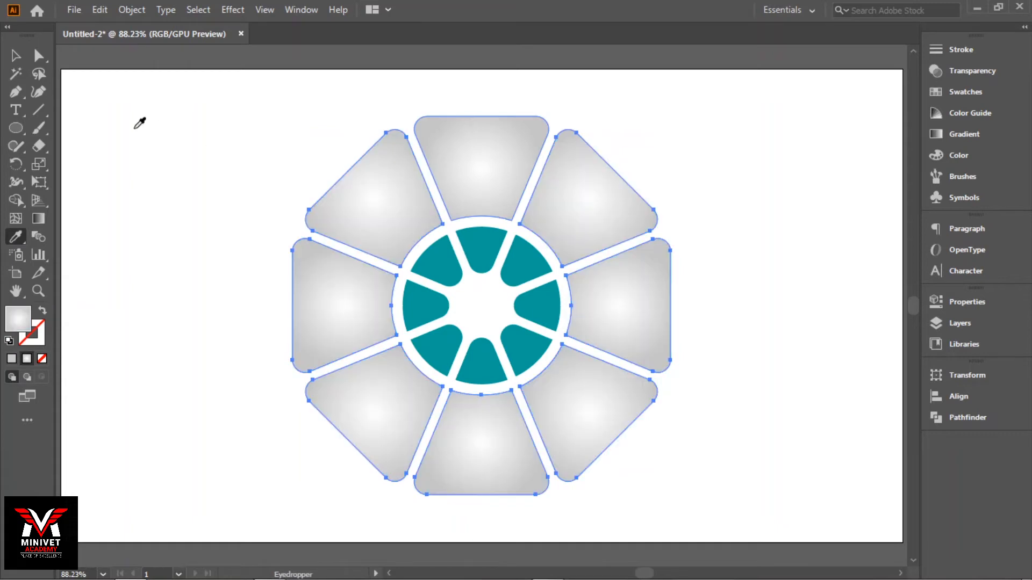
key("v")
left_click(161, 111)
Fill the upper-left and lower-right inner segments with the red swatch C=15 M=100 Y=90 K=10.
left_click(439, 260)
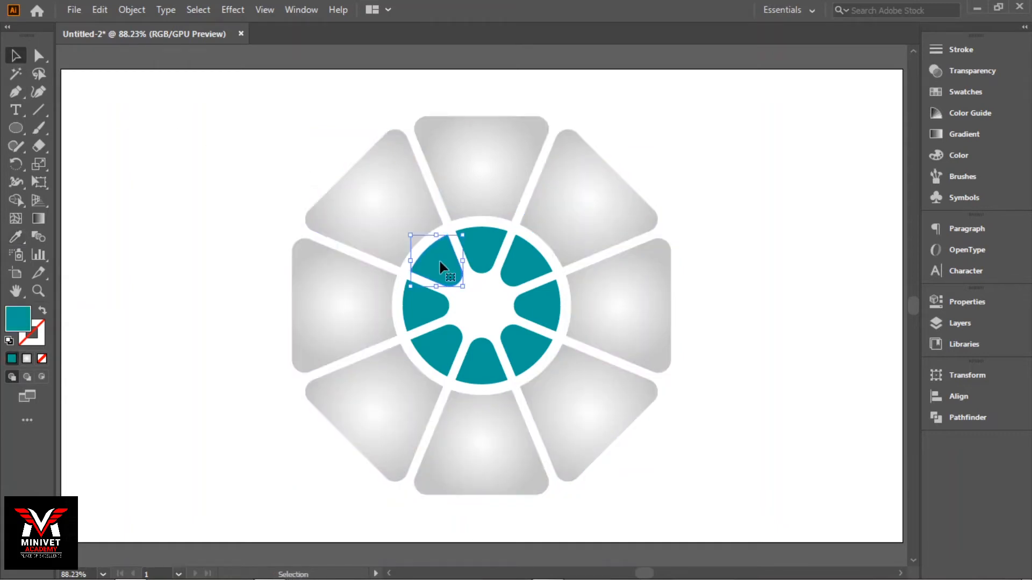
left_click(522, 349, "shift")
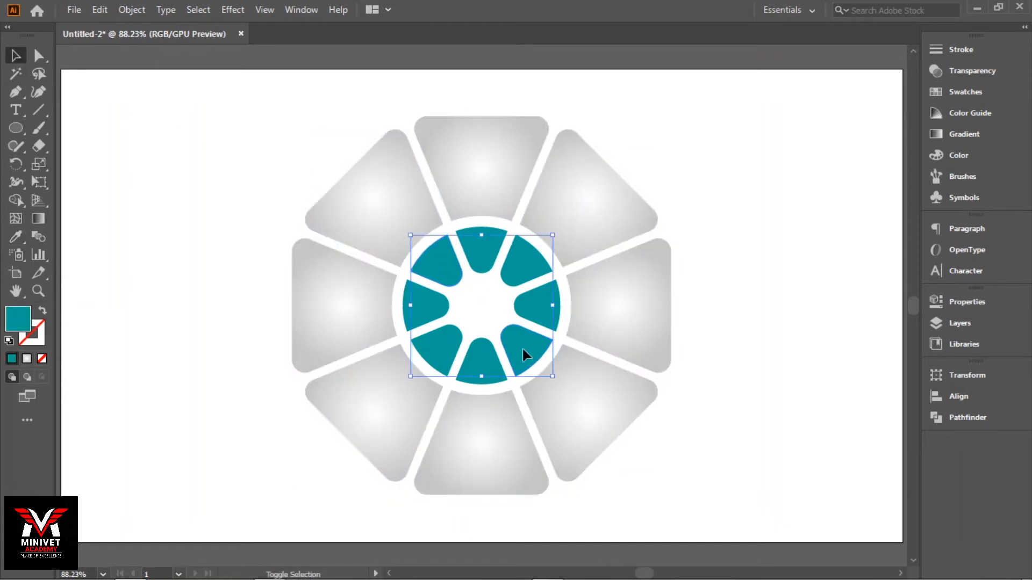
left_click(952, 88)
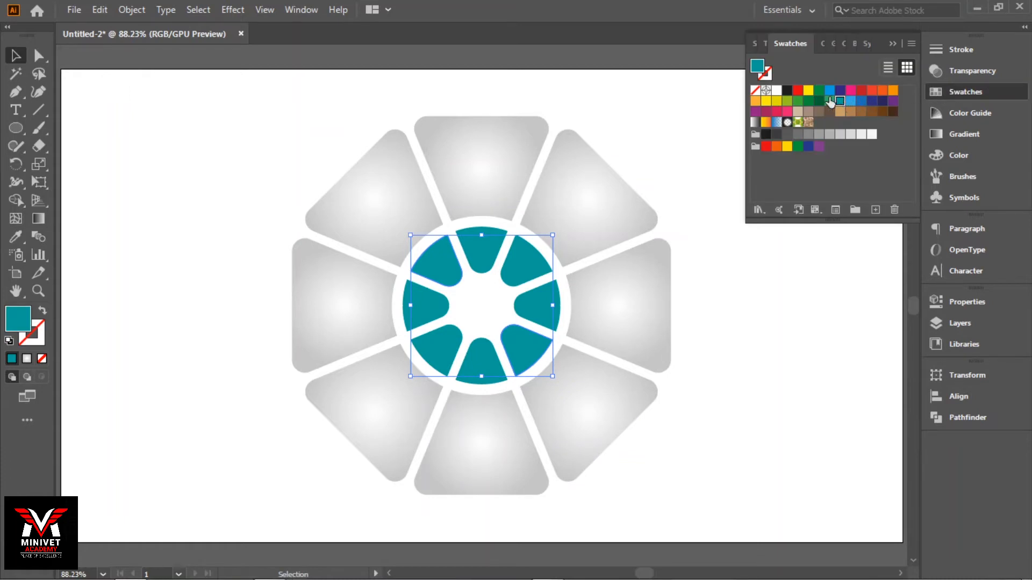
left_click(860, 91)
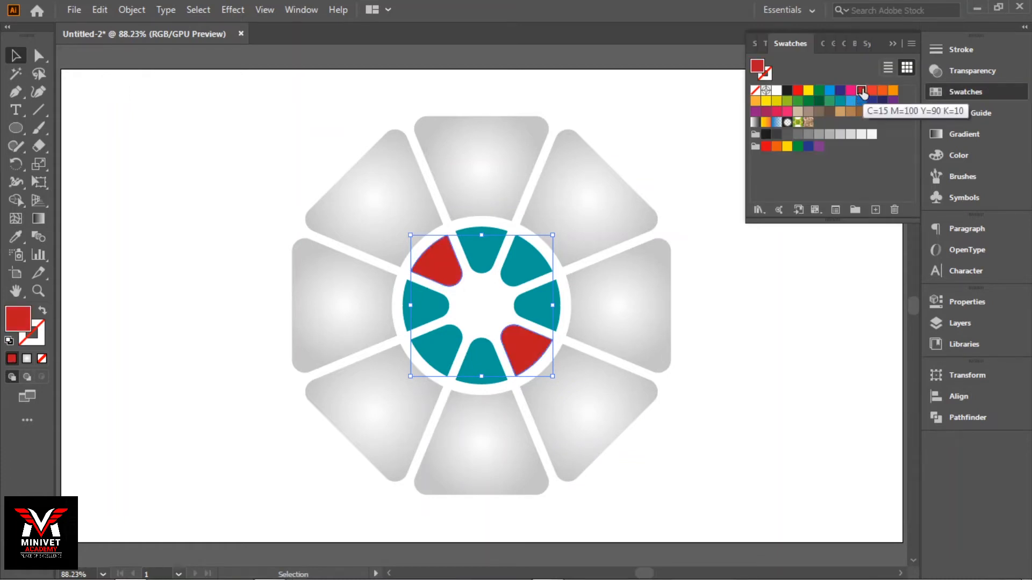
left_click(660, 115)
Fill the upper-right and lower-left inner segments with the yellow-green swatch.
left_click(525, 256)
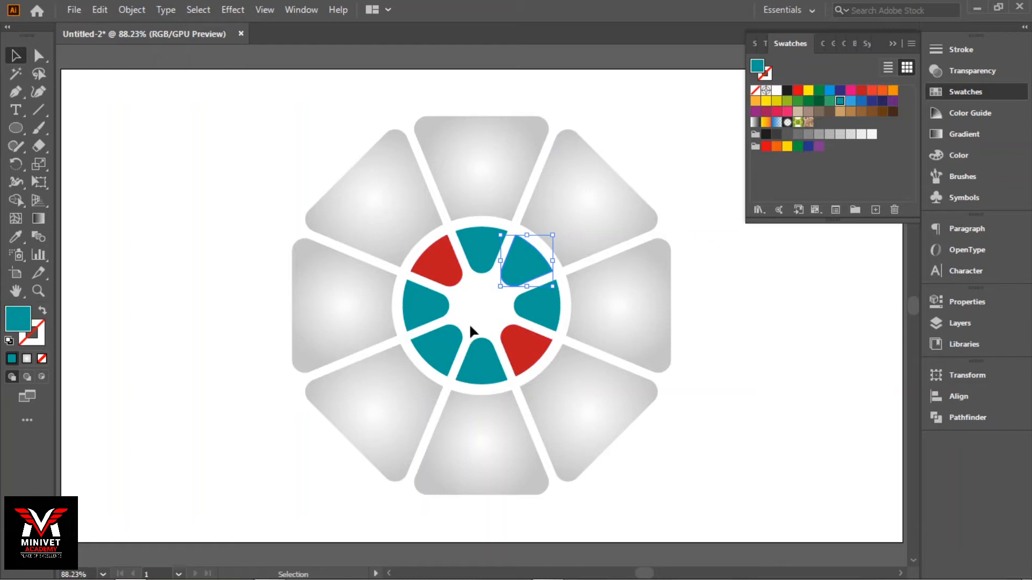
left_click(447, 341, "shift")
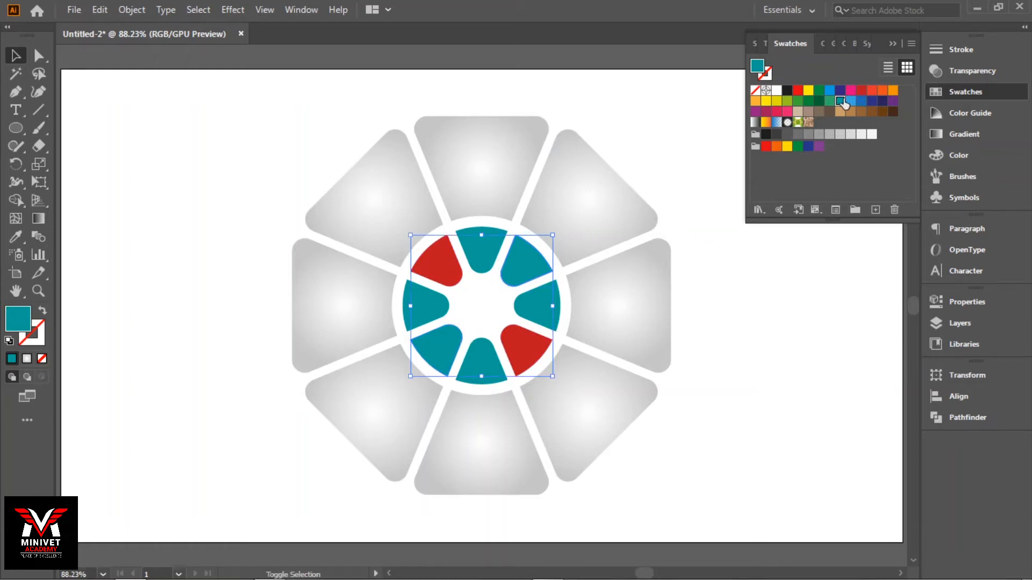
left_click(787, 104)
Fill the inner segments at the far left and far right of the circle with the dark grey swatch.
left_click(543, 305)
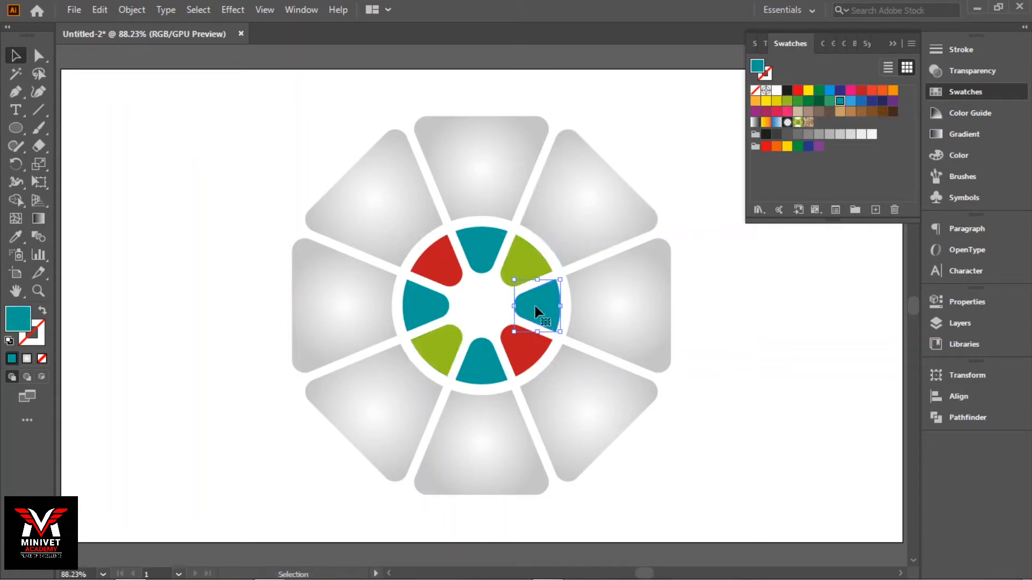
left_click(419, 314, "shift")
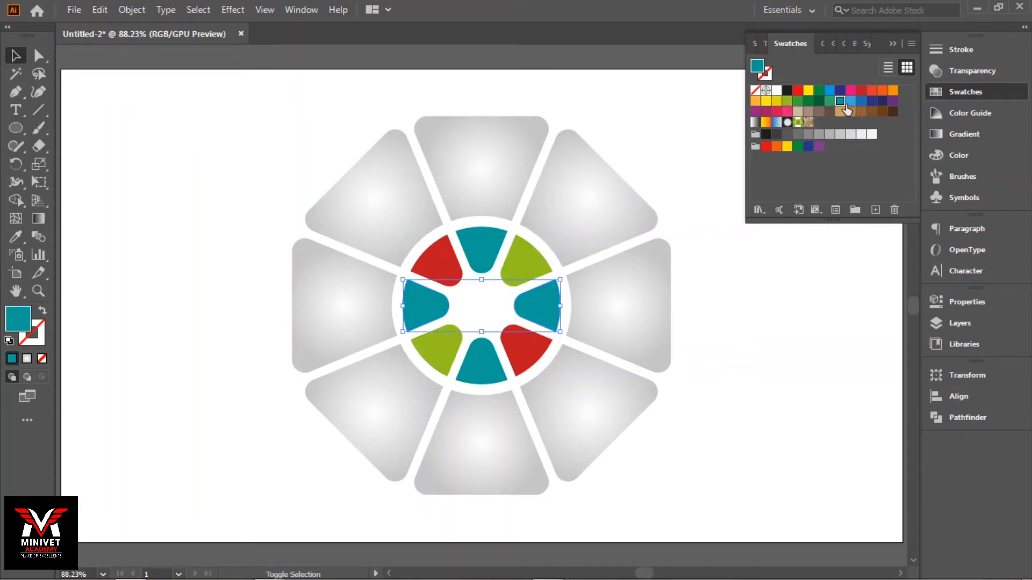
left_click(787, 134)
left_click(650, 106)
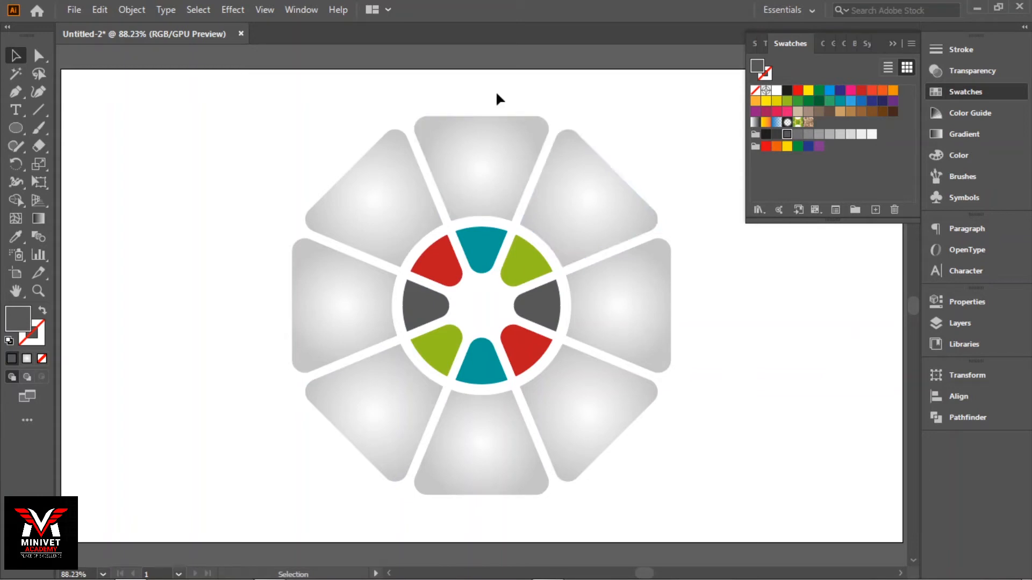
left_click(890, 43)
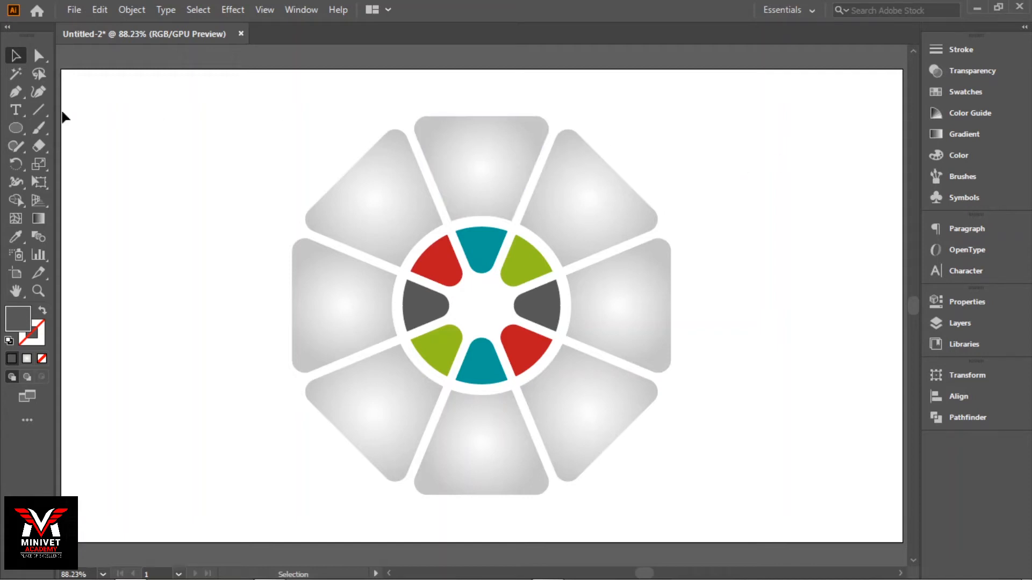
Add the point text "1" in the empty area beside the octagon and enlarge it to about 84 pt.
left_click(10, 111)
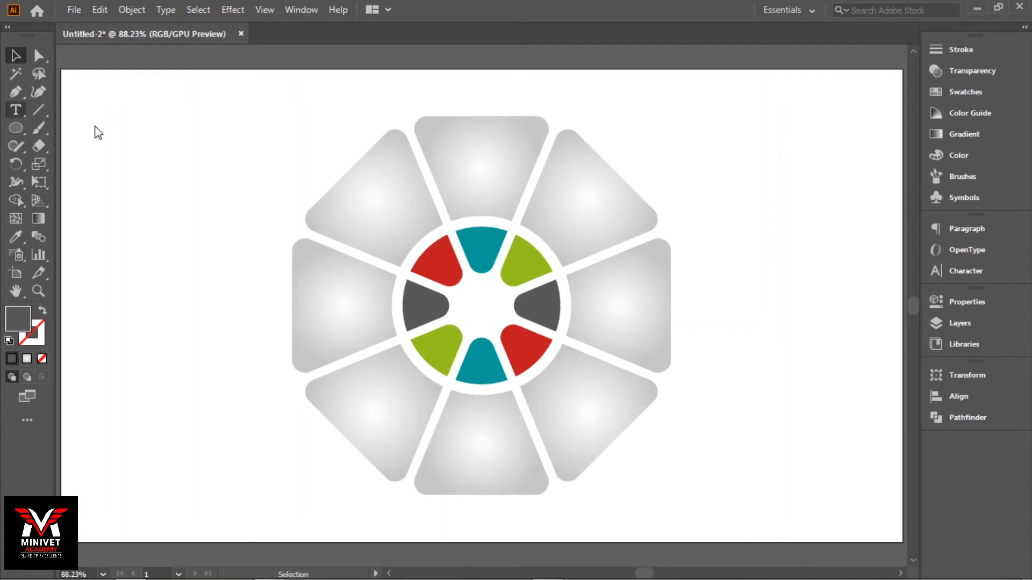
left_click(213, 165)
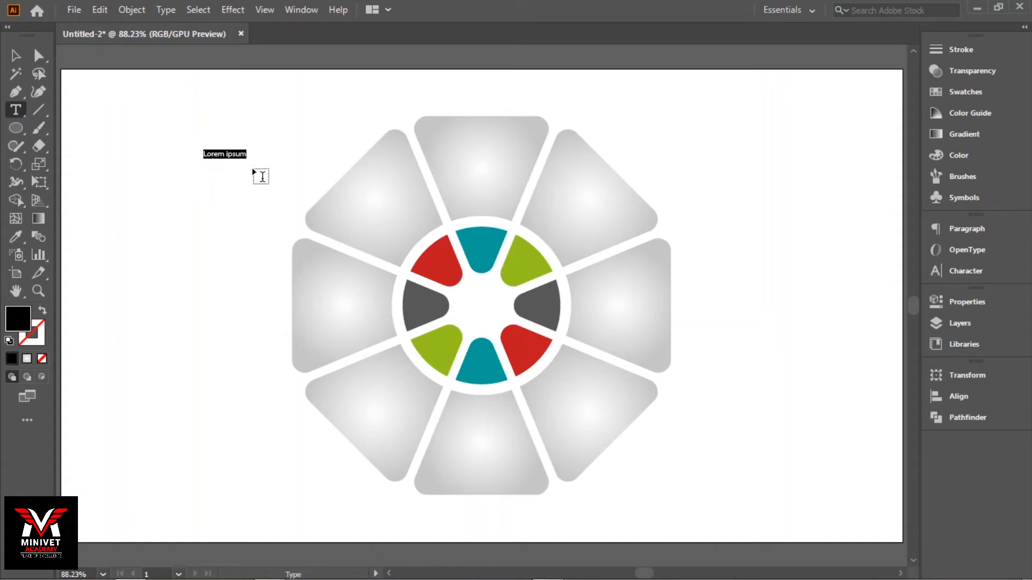
key("BackSpace")
left_click(16, 55)
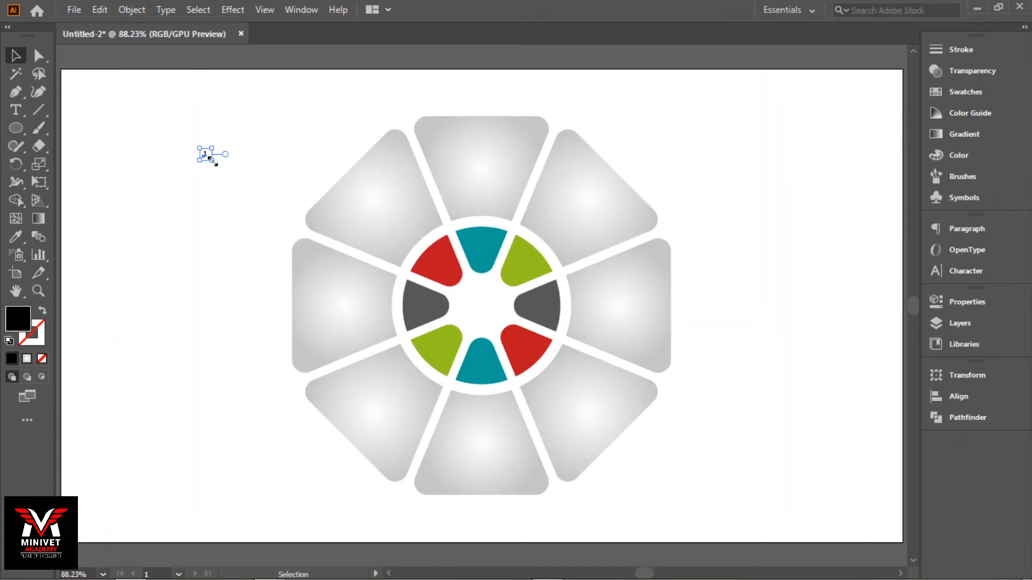
left_click_drag(211, 159, 220, 184)
Set the numeral 1's font to Roboto Black.
left_click(959, 271)
left_click(824, 245)
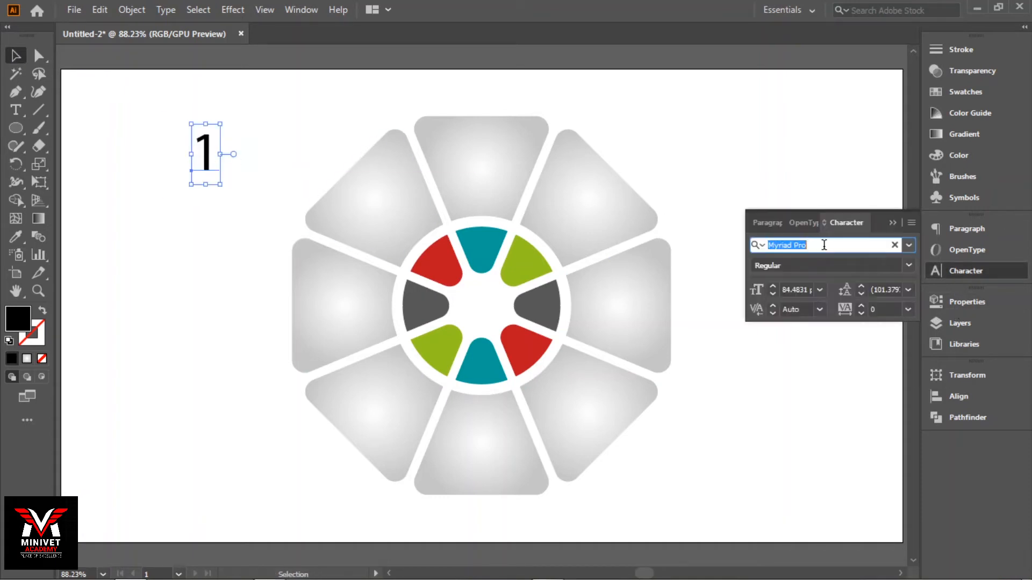
type("roboto")
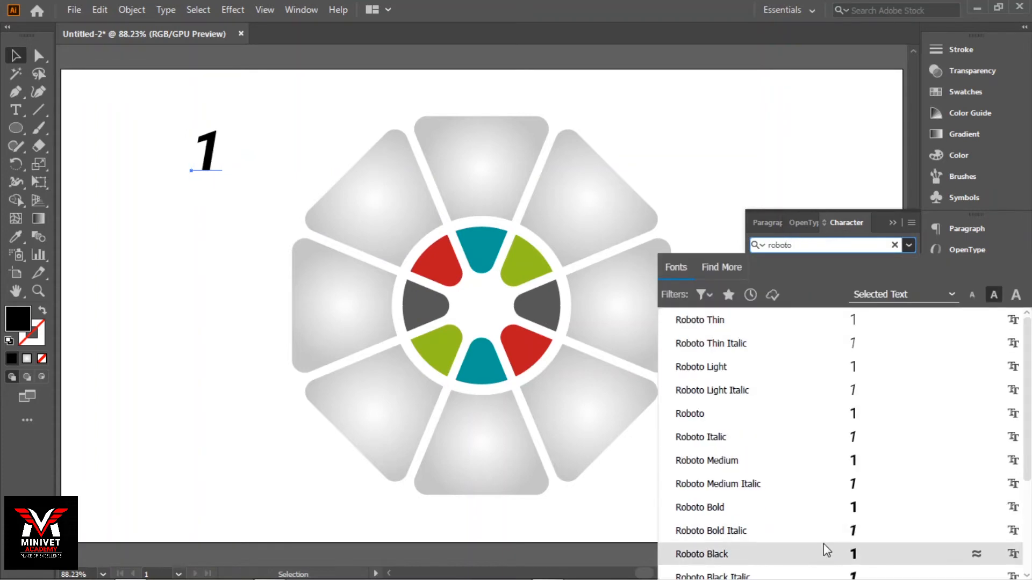
scroll(824, 544, "down", 2)
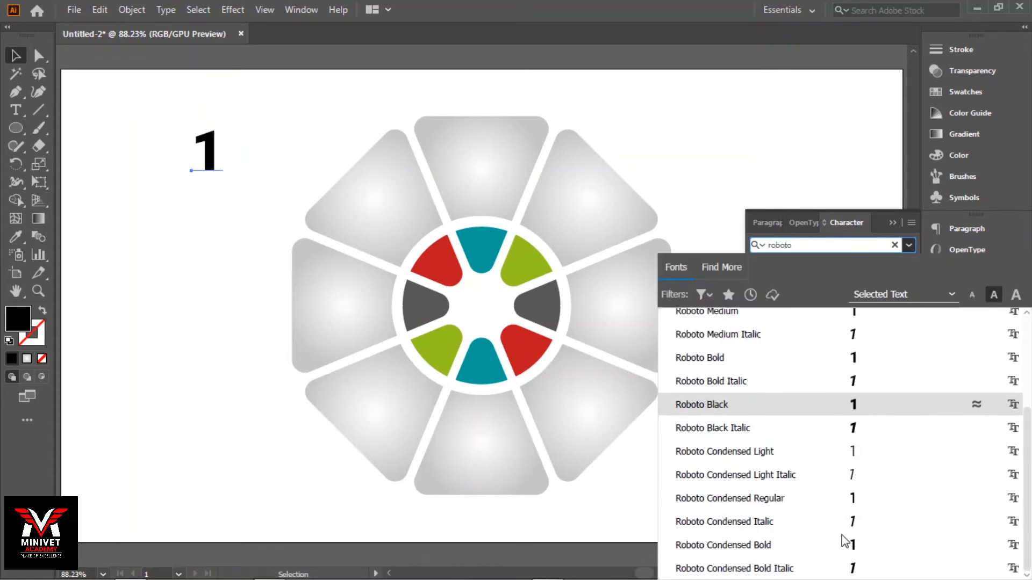
left_click(860, 405)
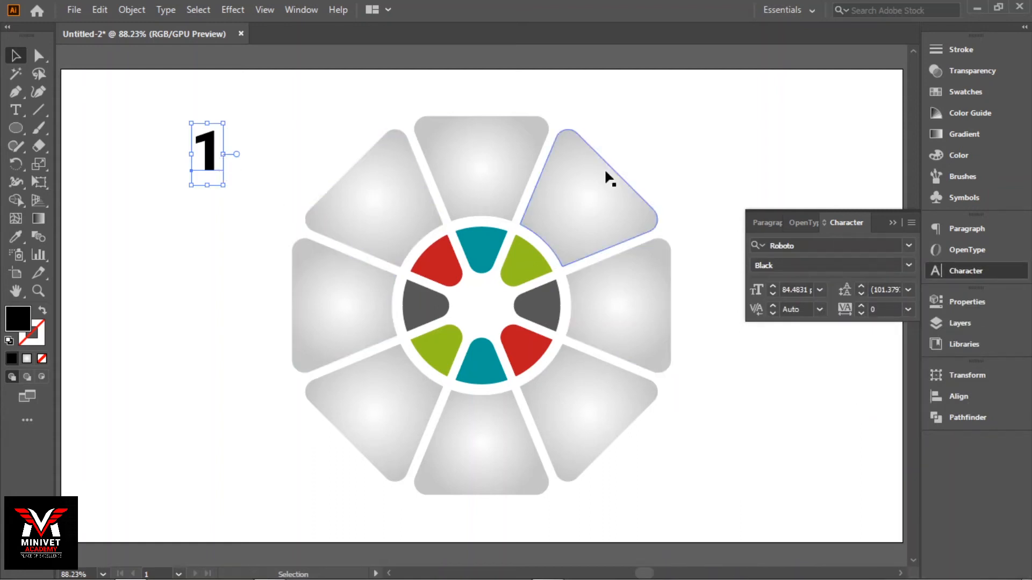
Fill the numeral 1 with white and move it onto the top teal inner segment.
left_click(953, 93)
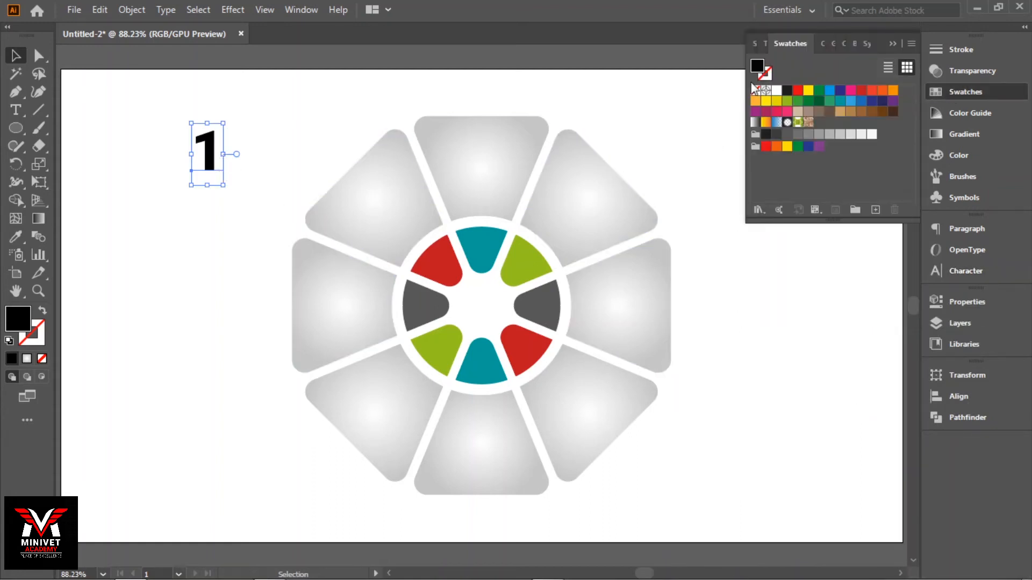
left_click(776, 90)
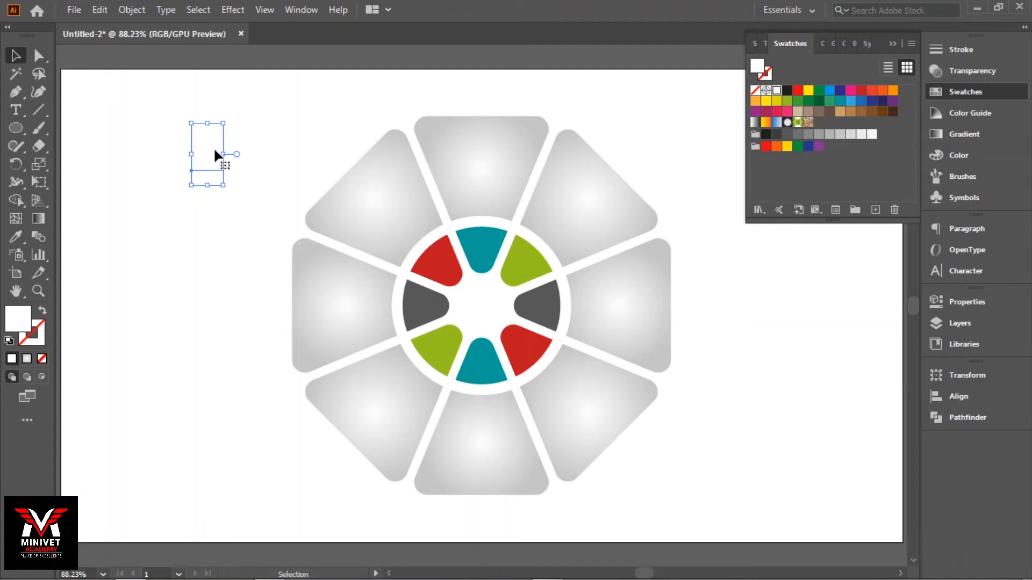
left_click_drag(209, 153, 487, 246)
Scale the numeral 1 down to fit within a segment and move it onto the upper-left red inner segment.
key("a")
key("ctrl+1")
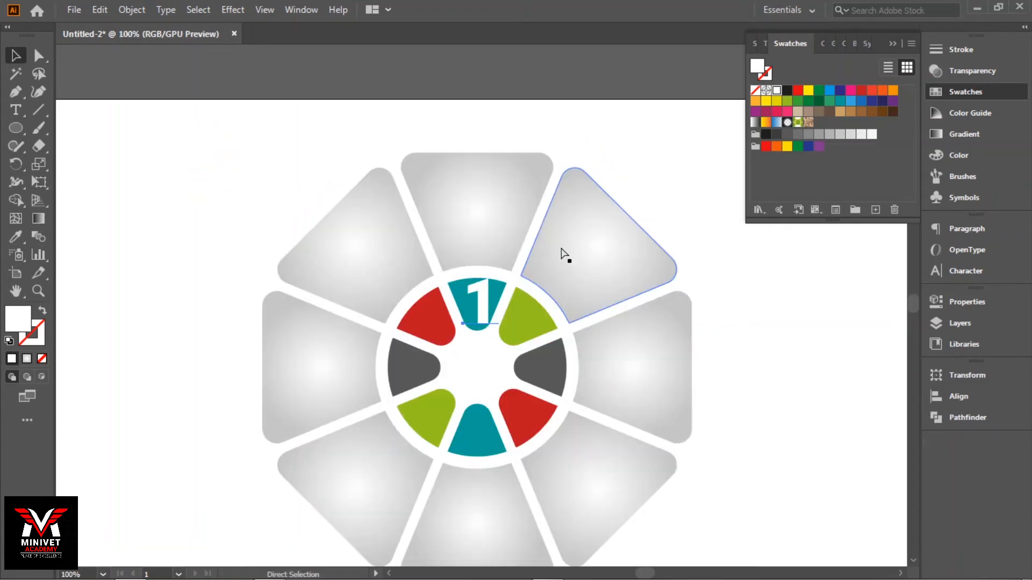
key("ctrl+=")
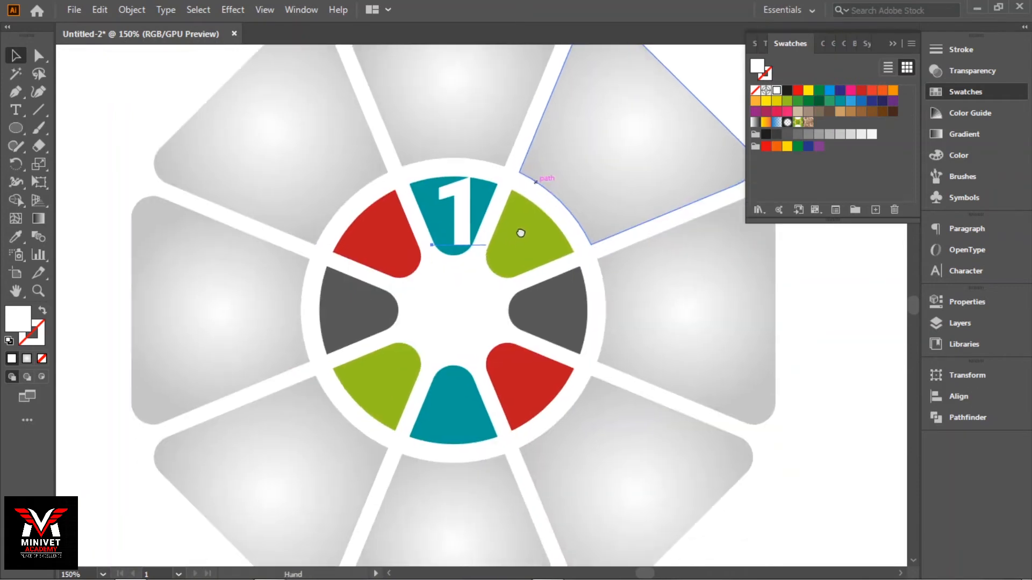
left_click_drag(521, 230, 527, 222)
left_click(472, 204)
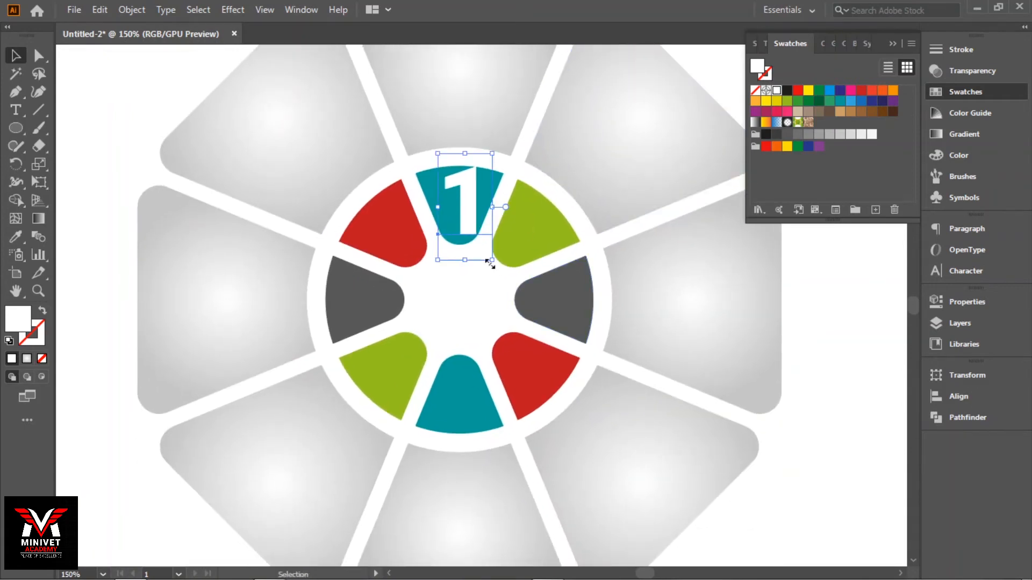
left_click_drag(490, 261, 480, 248)
left_click_drag(449, 204, 391, 223)
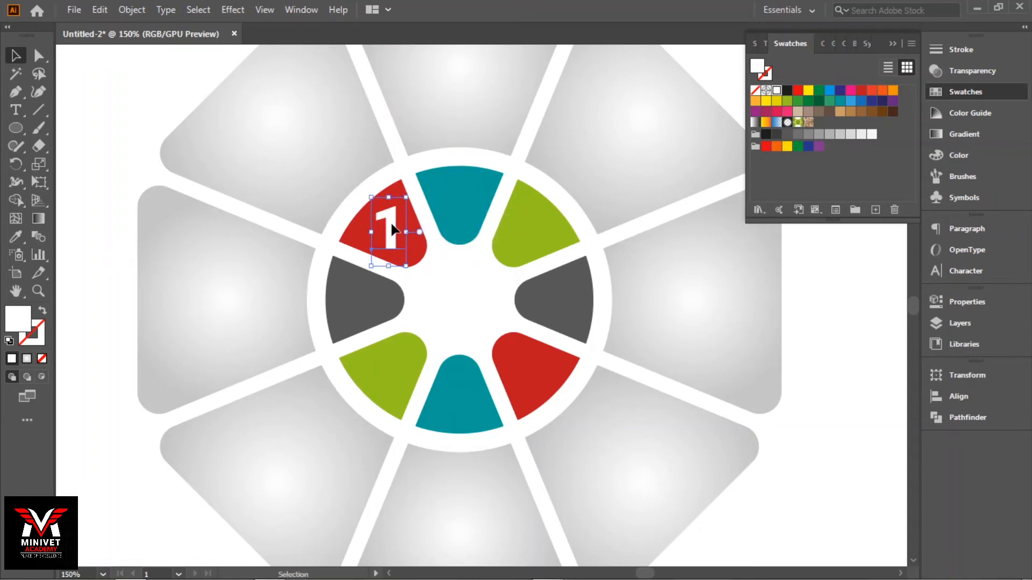
Copy the white numeral 1 onto each of the other seven inner segments.
left_click_drag(393, 229, 361, 293)
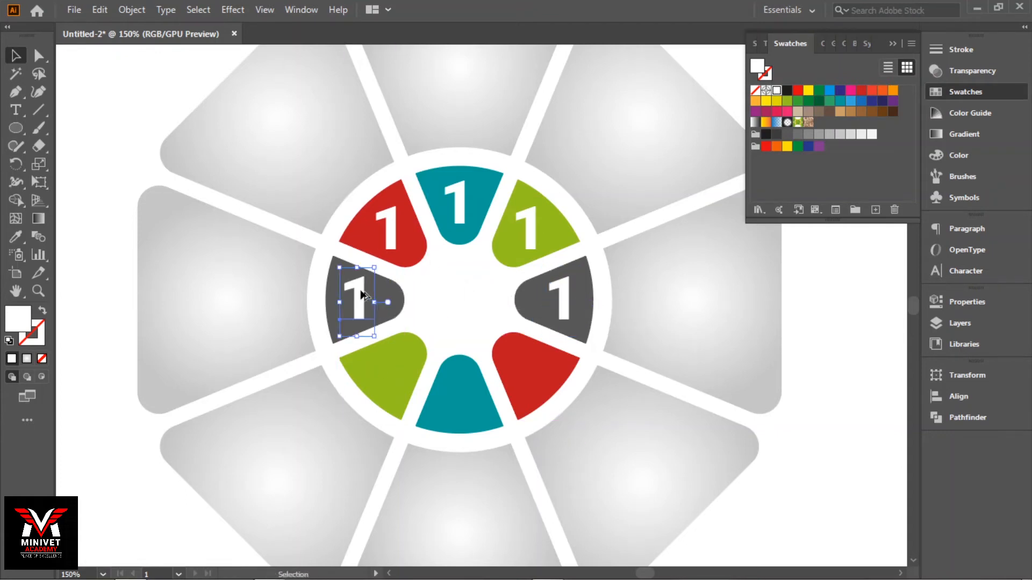
left_click(390, 227)
left_click(531, 235, "shift")
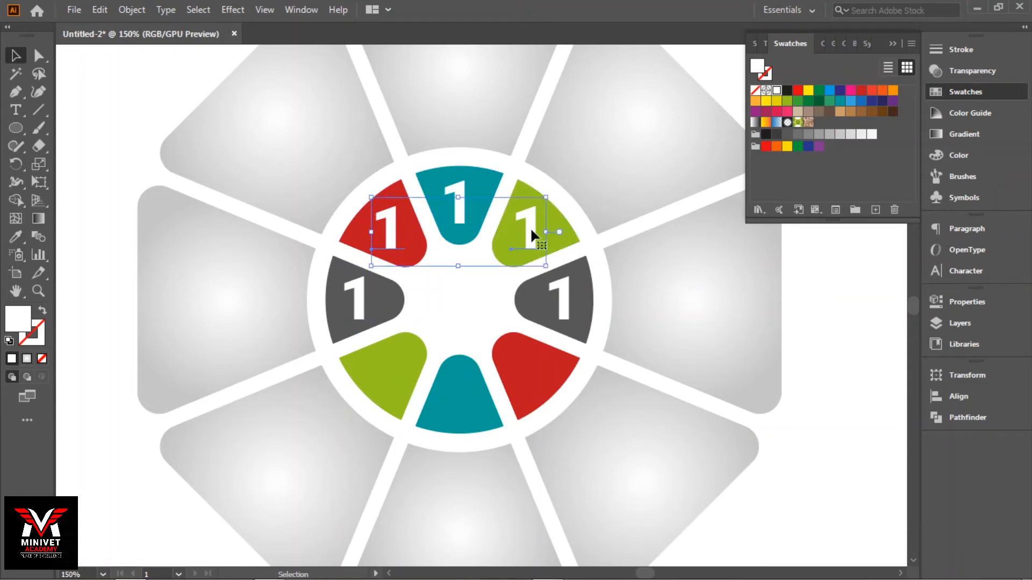
left_click_drag(531, 232, 529, 376)
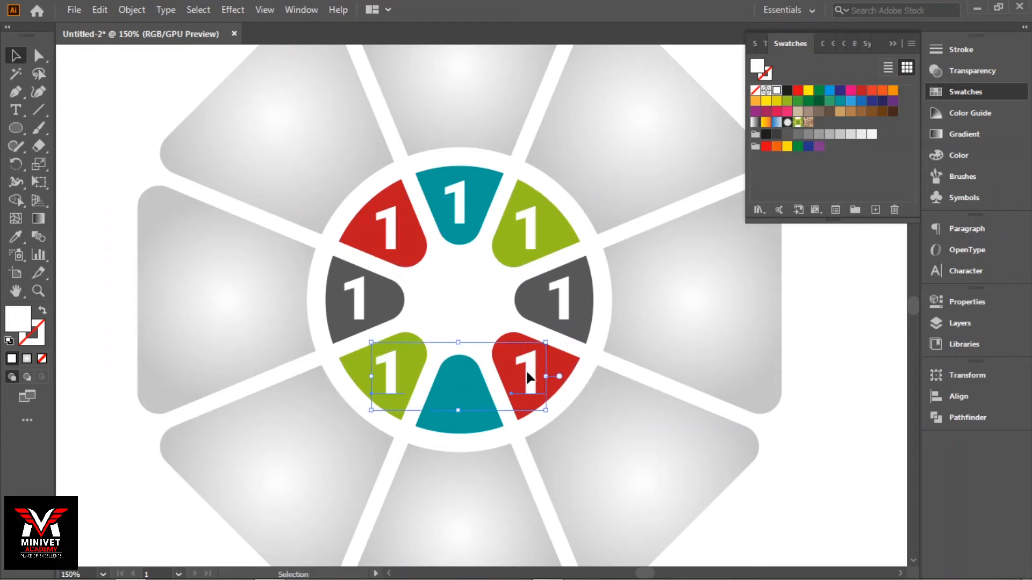
left_click_drag(463, 214, 459, 397)
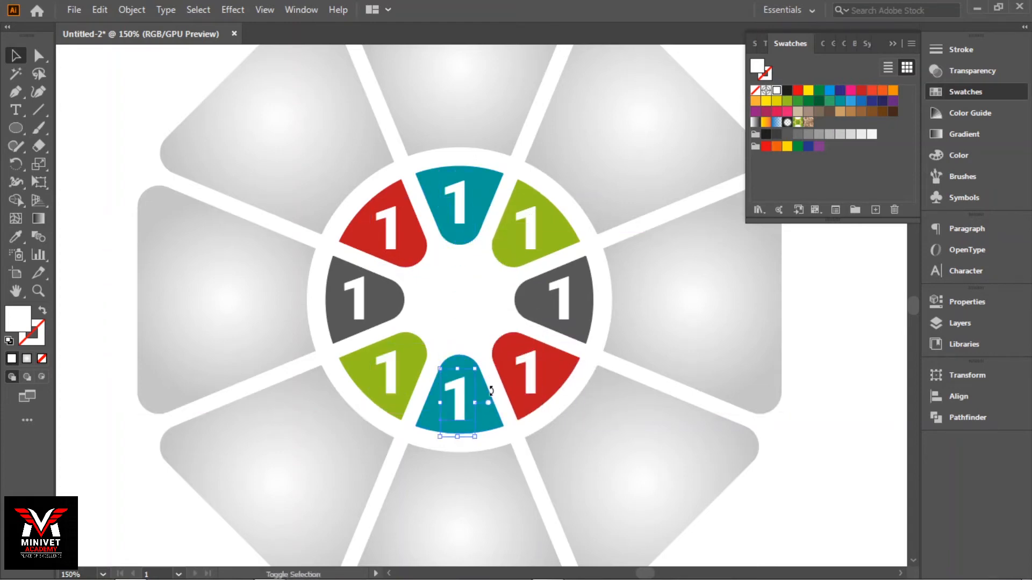
Change the numeral on the top teal segment to 2 and on the upper-right green segment to 3.
key("t")
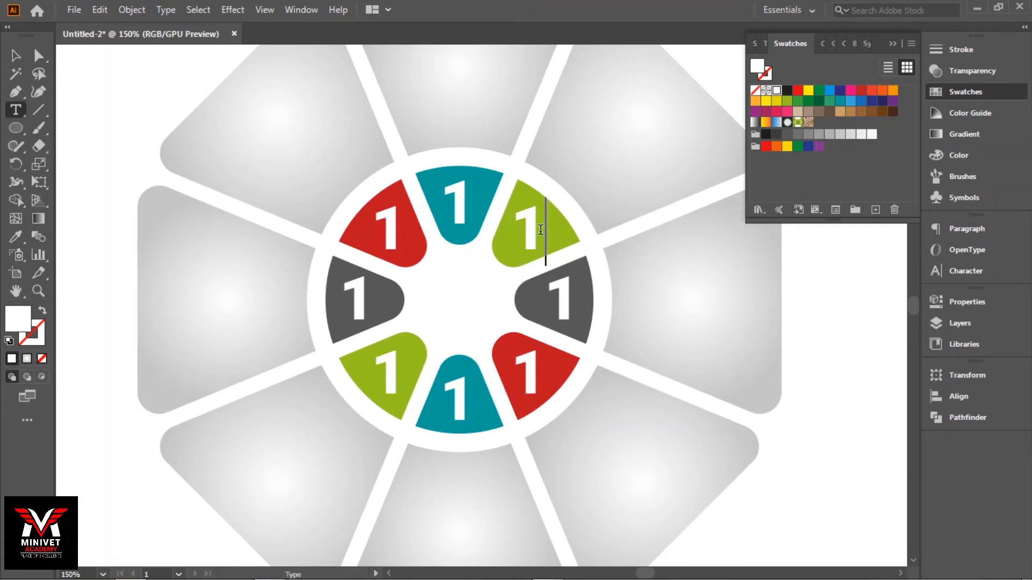
left_click(473, 199)
key("BackSpace")
type("3")
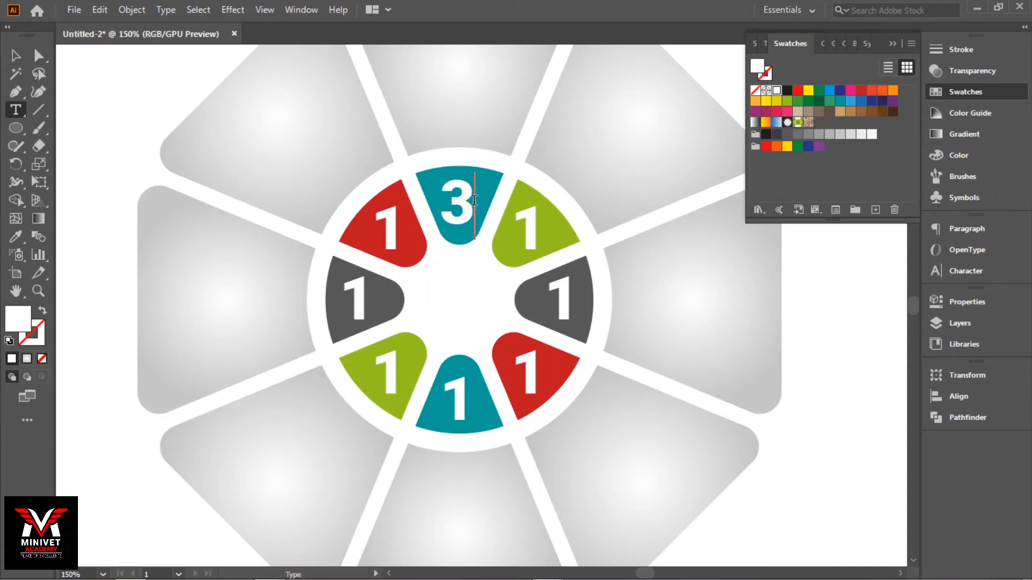
key("BackSpace")
type("2")
left_click(535, 222)
key("BackSpace")
type("3")
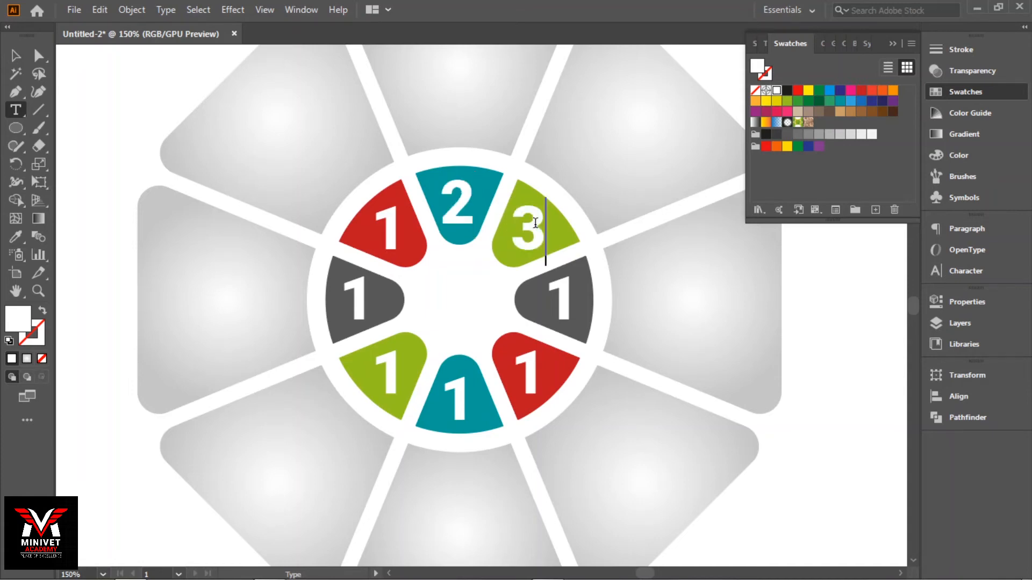
Change the numeral on the right dark grey segment to 4 and on the lower-right red segment to 5.
left_click(569, 288)
key("BackSpace")
type("4")
left_click(537, 361)
key("BackSpace")
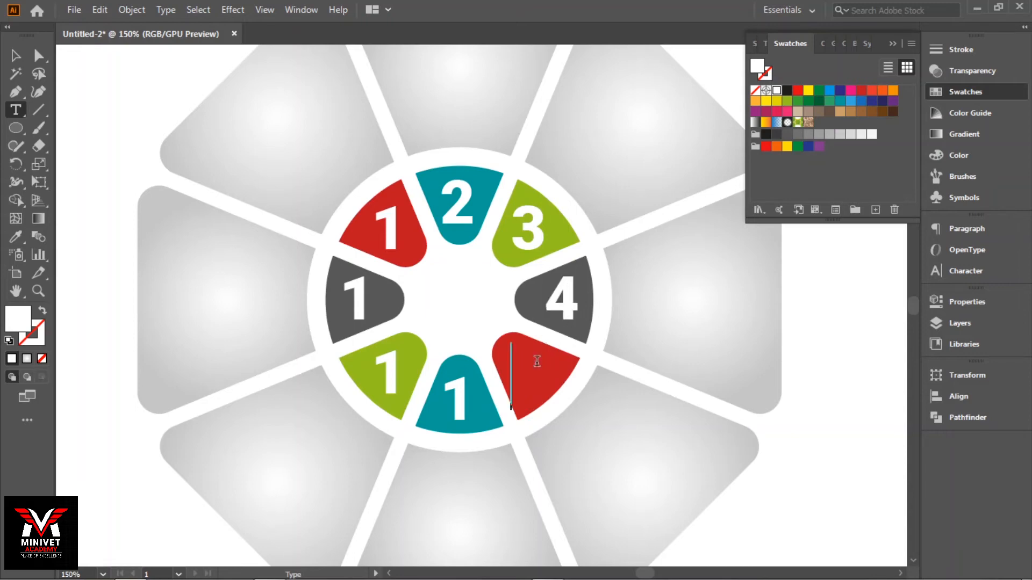
type("5")
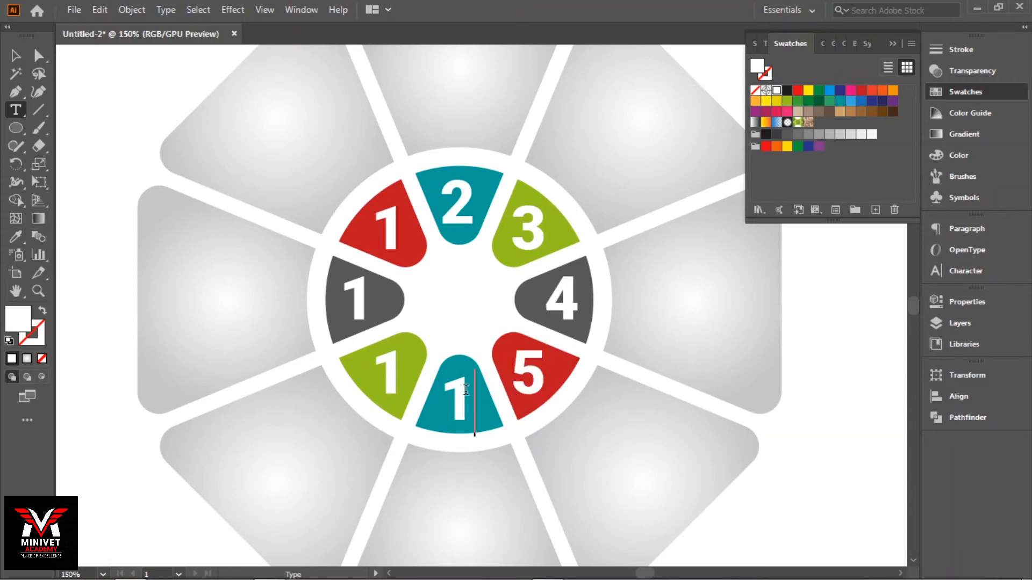
Change the numeral on the bottom teal segment to 6 and on the lower-left green segment to 7.
left_click(466, 390)
key("BackSpace")
type("6")
left_click(398, 370)
key("BackSpace")
type("7")
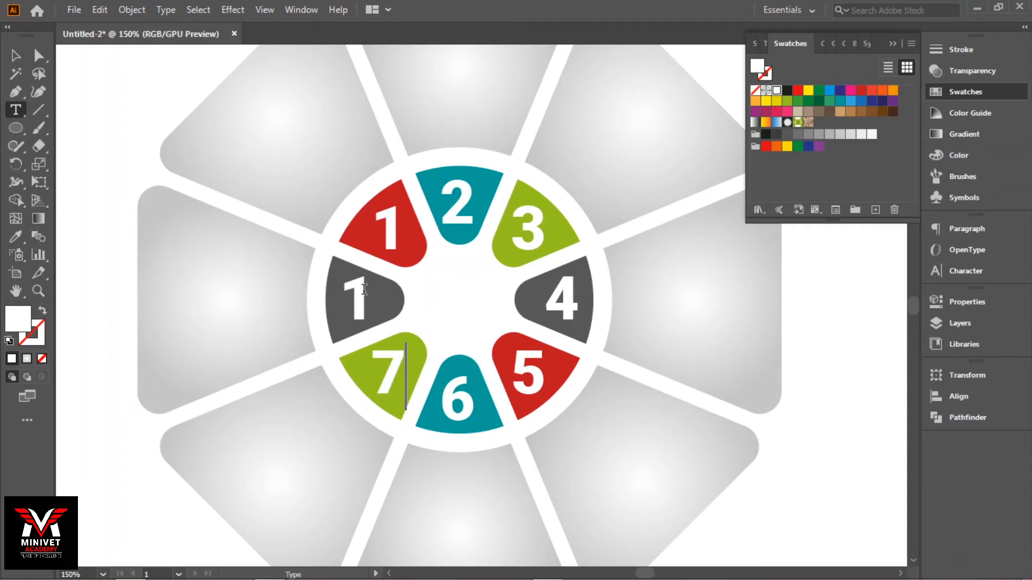
Change the numeral on the left dark grey segment to 8 and finish editing the text.
left_click(364, 290)
type("8")
key("Left")
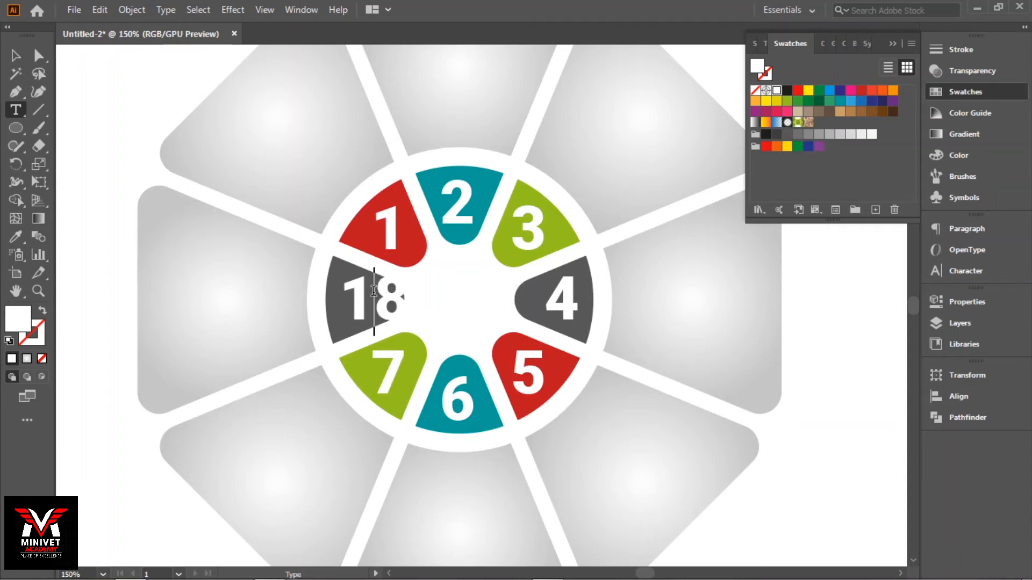
key("BackSpace")
key("Escape")
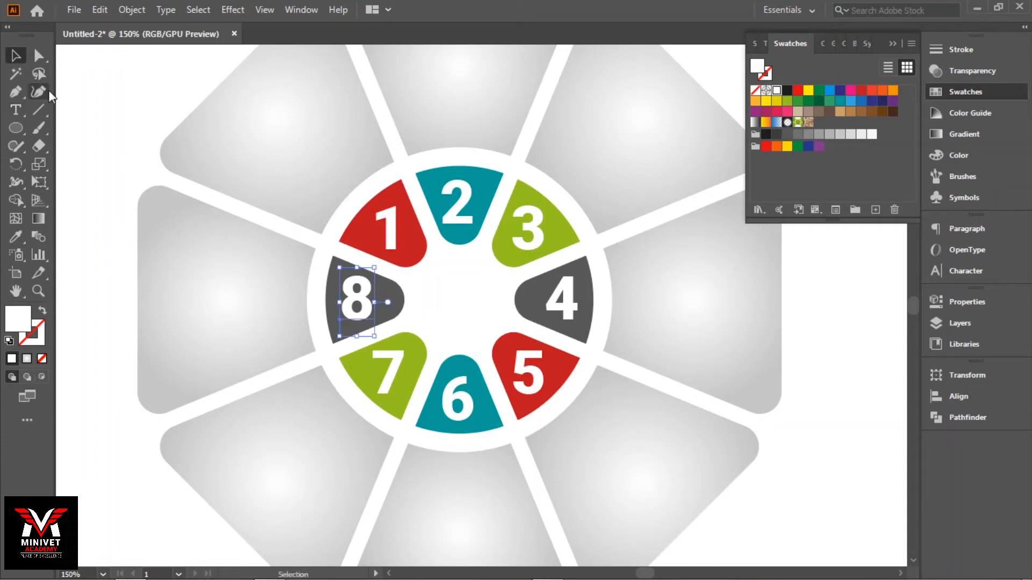
Add the point text MINIVET in the empty upper-left area of the artboard.
left_click(121, 108)
left_click(267, 177)
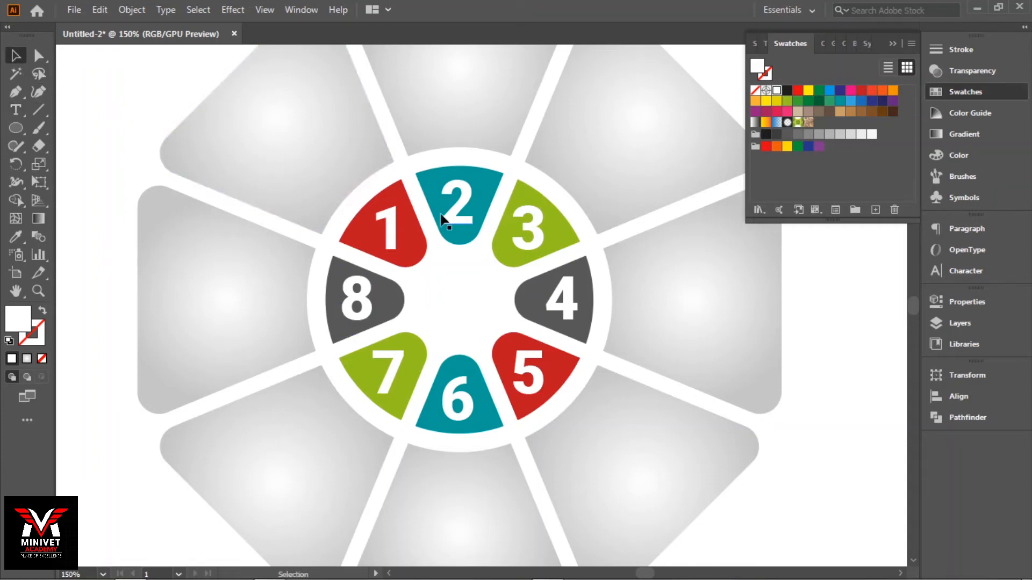
key("a")
left_click(259, 11)
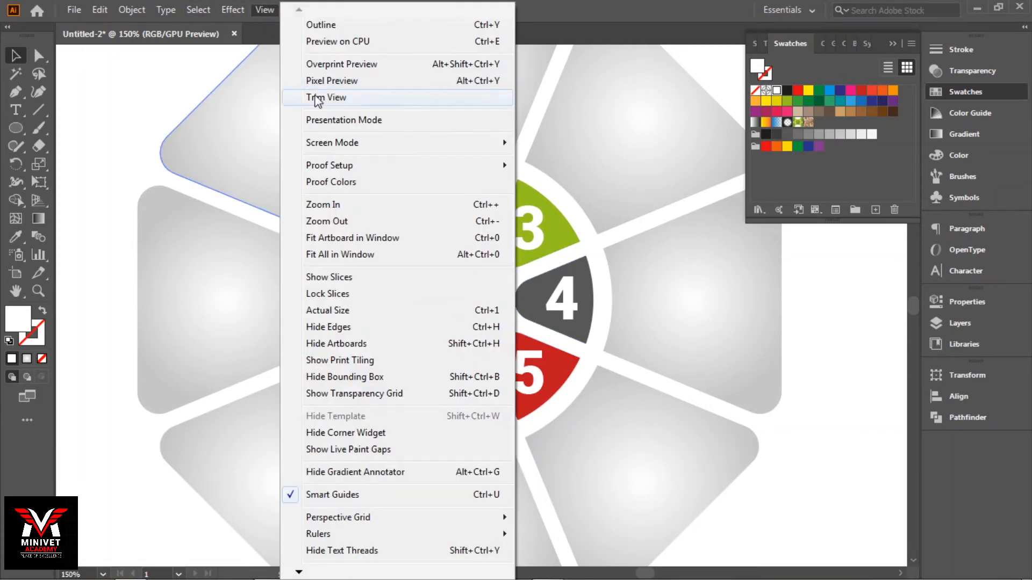
left_click(360, 251)
left_click(892, 43)
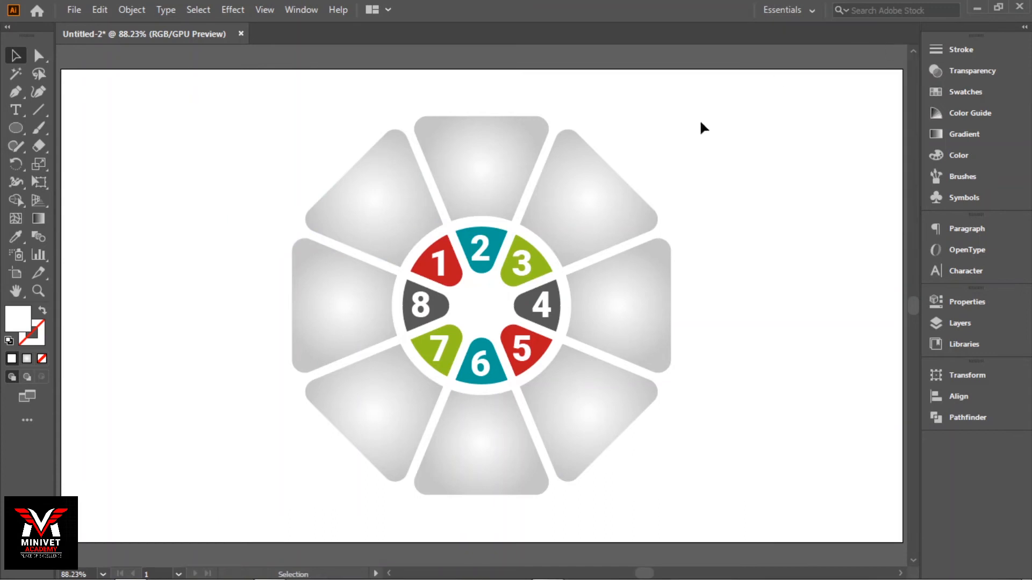
left_click(15, 108)
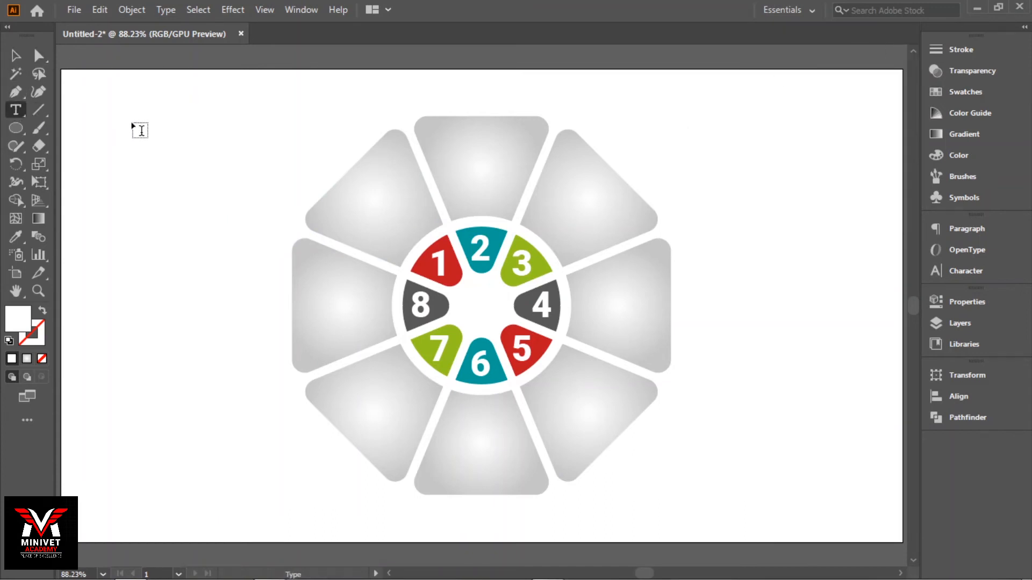
left_click(141, 131)
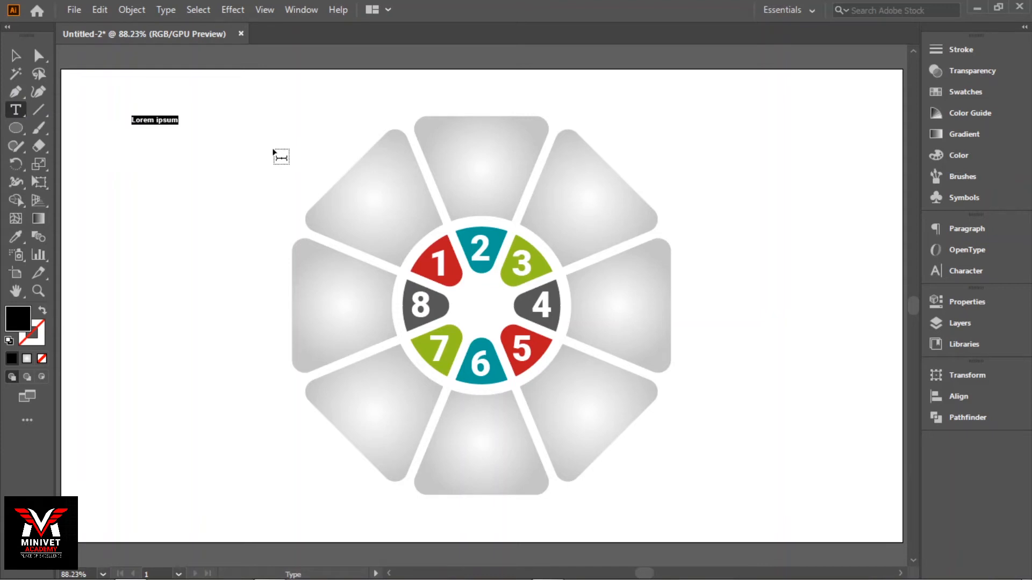
type("MINIVET")
key("Escape")
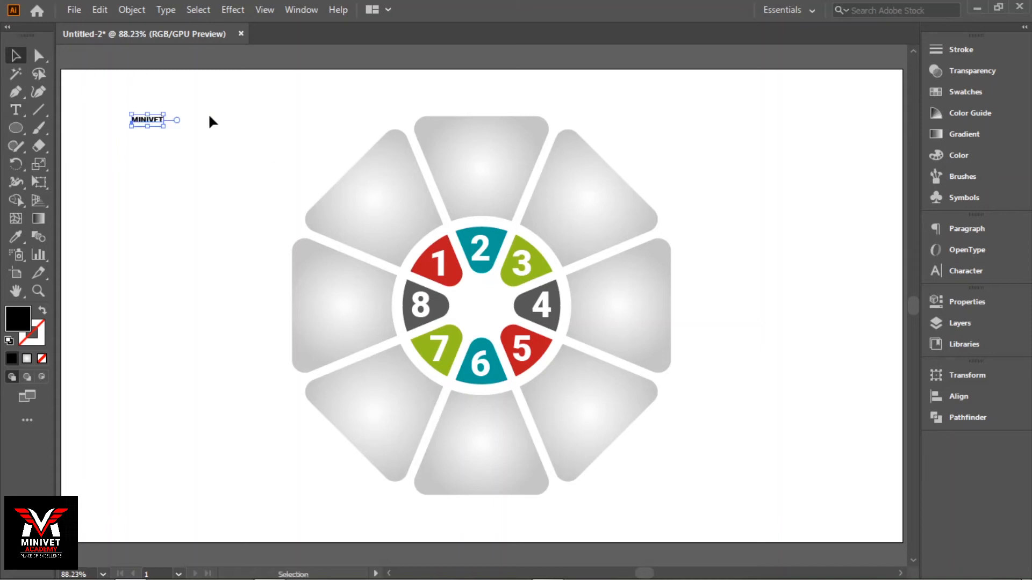
Place the MINIVET heading in the upper-left grey segment at about 23.4 pt and colour it with the red of segment 1.
left_click(965, 271)
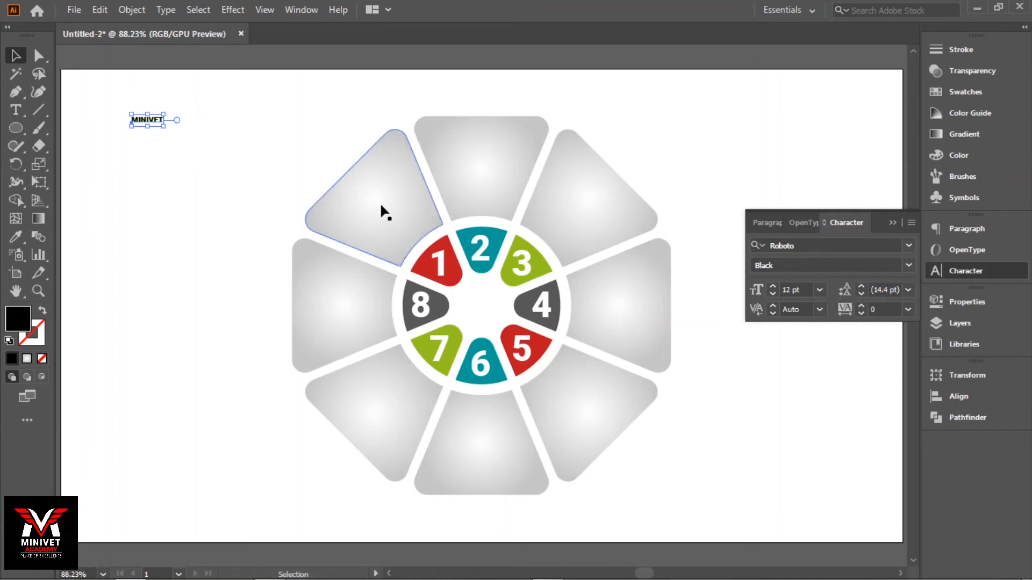
left_click_drag(157, 126, 397, 196)
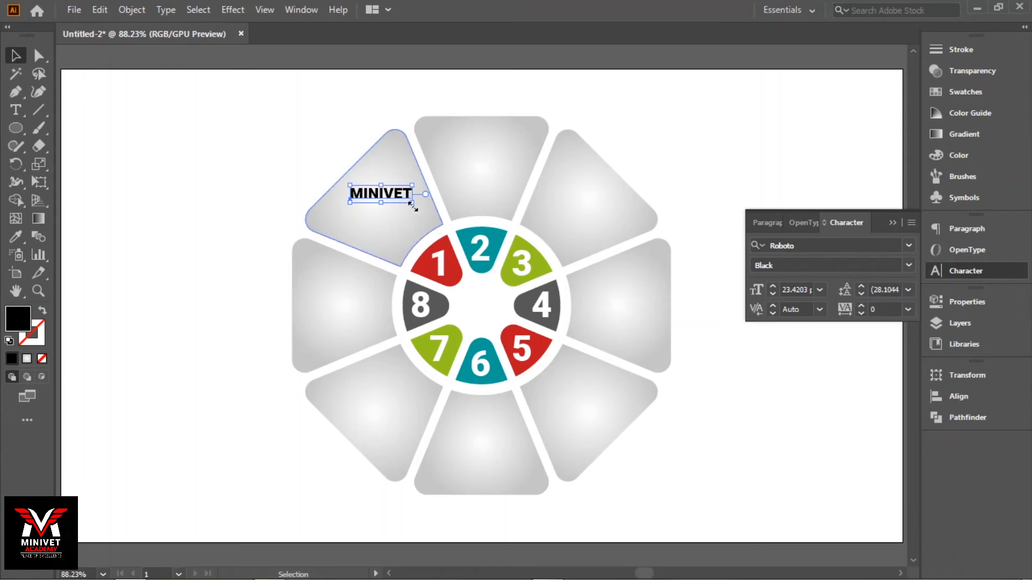
left_click(956, 95)
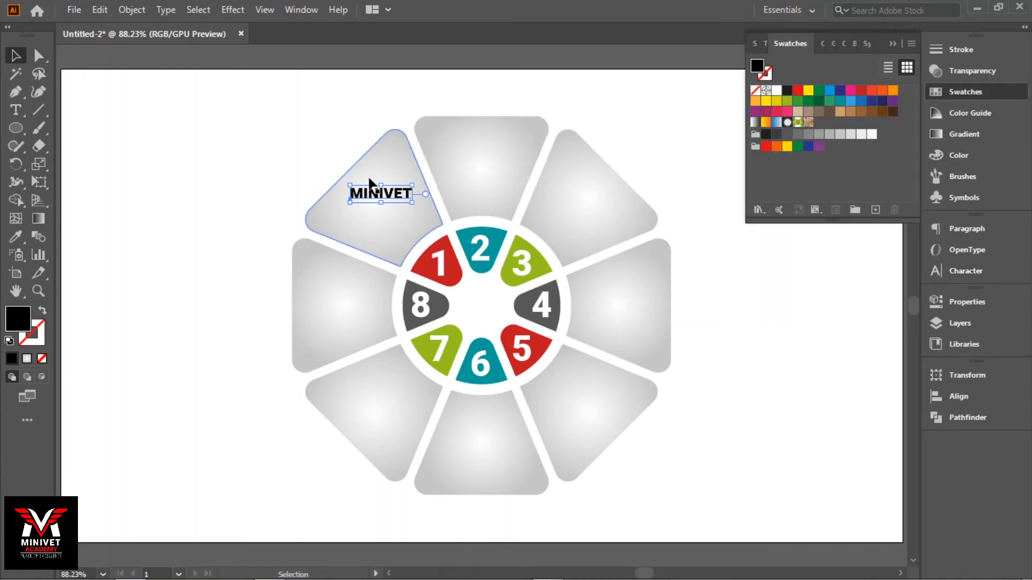
left_click(15, 239)
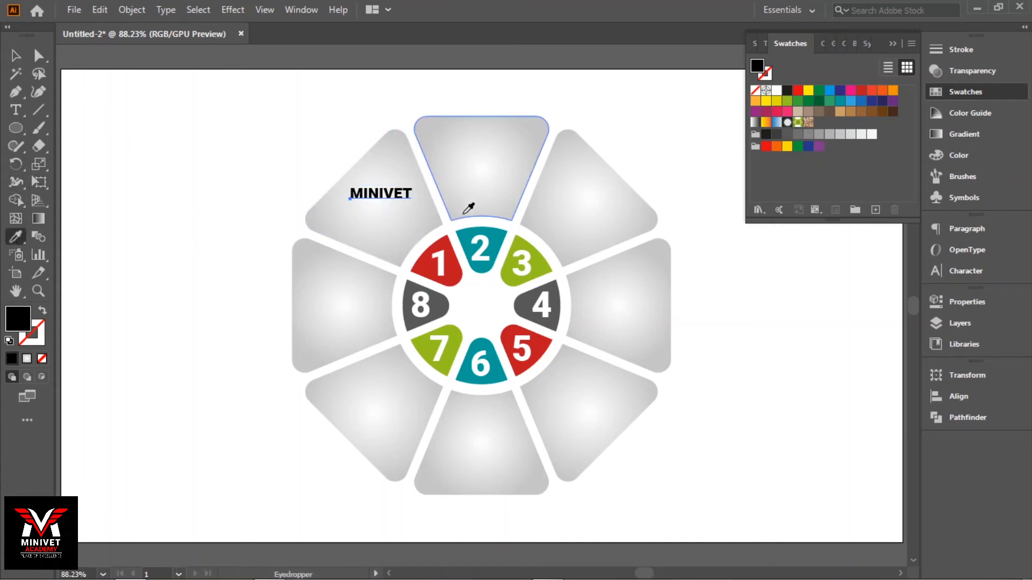
left_click(450, 240)
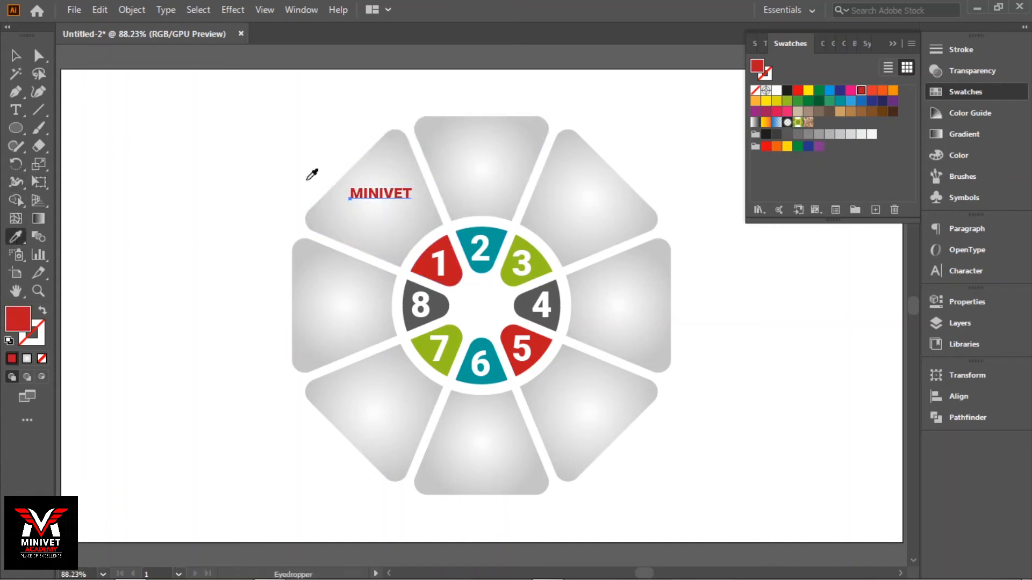
left_click(16, 55)
left_click(260, 118)
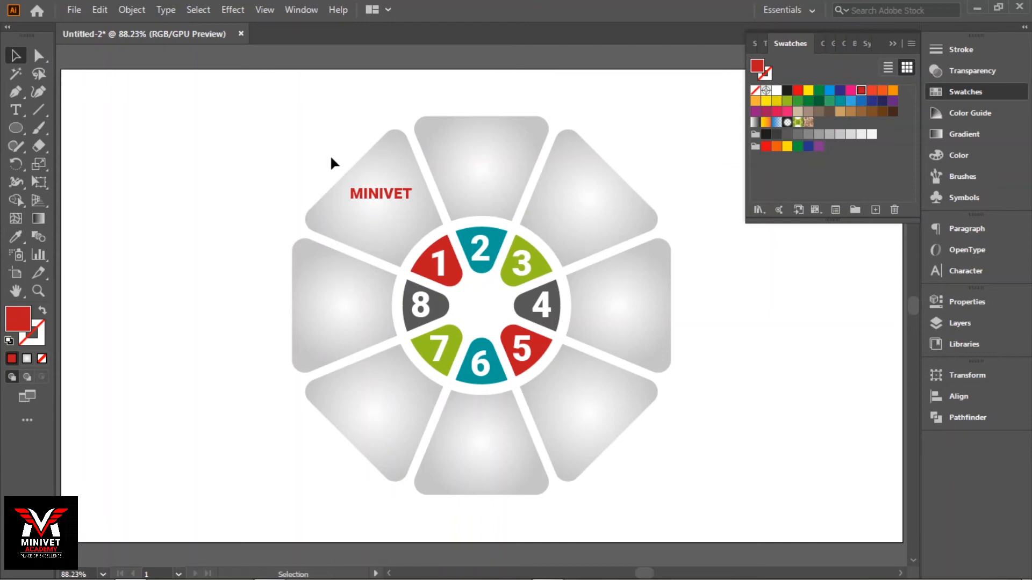
Nudge the MINIVET heading slightly upward within the upper-left segment.
key("ctrl+plus")
key("ctrl+plus")
key("ctrl+plus")
left_click_drag(332, 160, 443, 305)
left_click(402, 199)
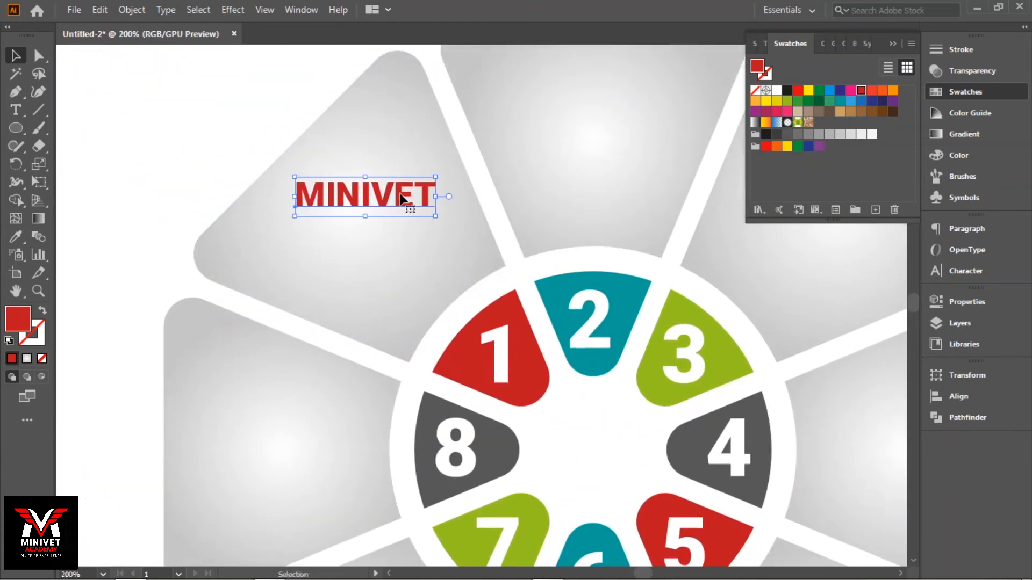
key("Up")
key("Up")
key("Up")
key("Up")
key("Up")
key("Up")
key("Up")
key("Up")
key("Up")
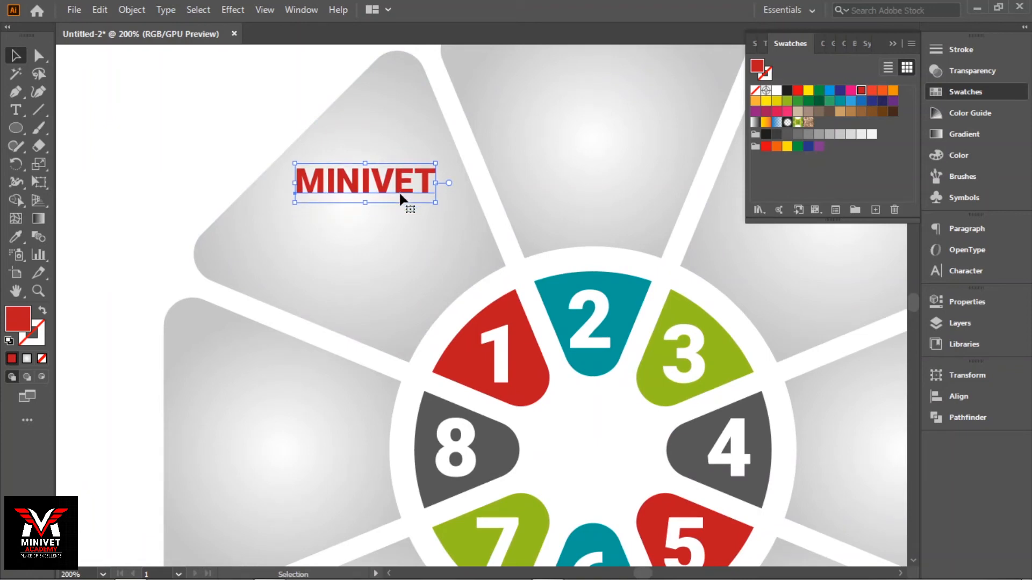
left_click(182, 81)
Draw a rectangle with no fill and no stroke just below the MINIVET heading, matching the heading's width.
left_click(16, 110)
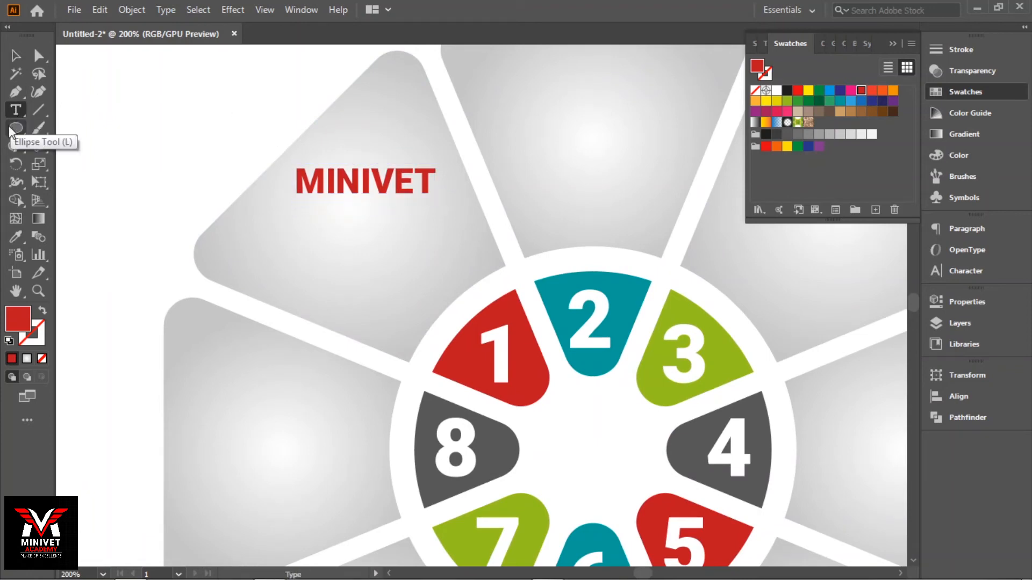
left_click_drag(16, 128, 45, 122)
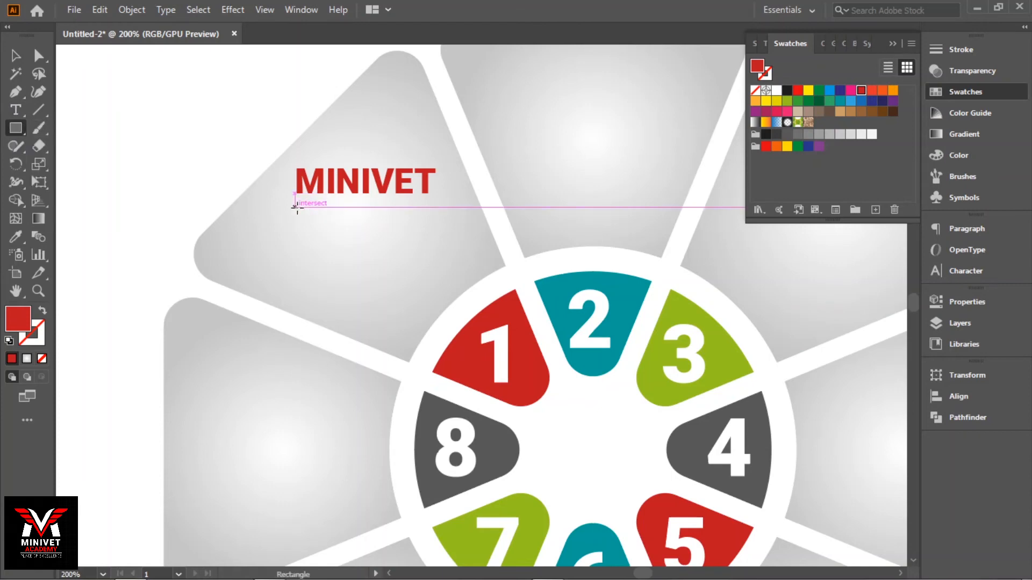
left_click_drag(296, 207, 433, 281)
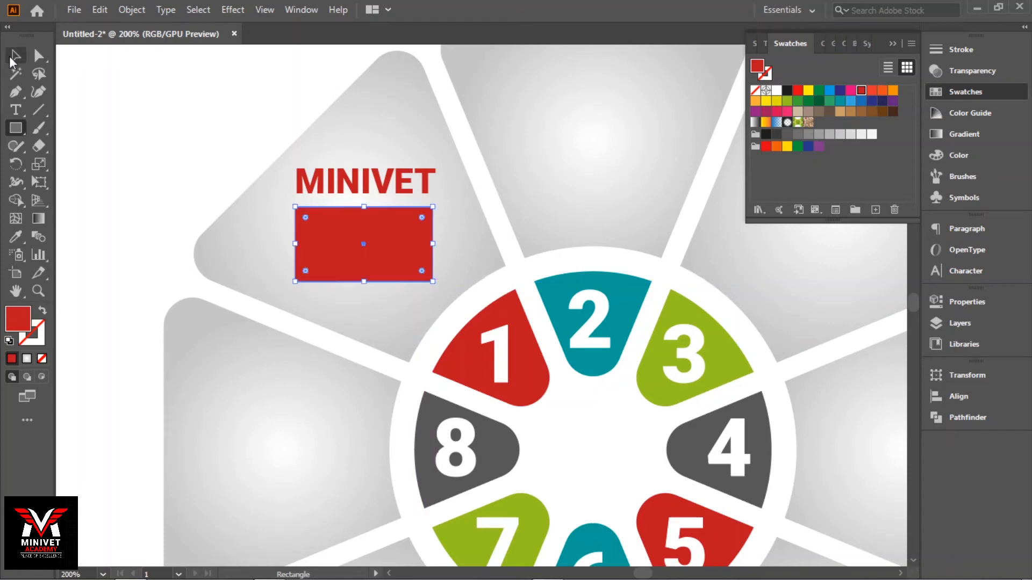
left_click(16, 55)
left_click(43, 313)
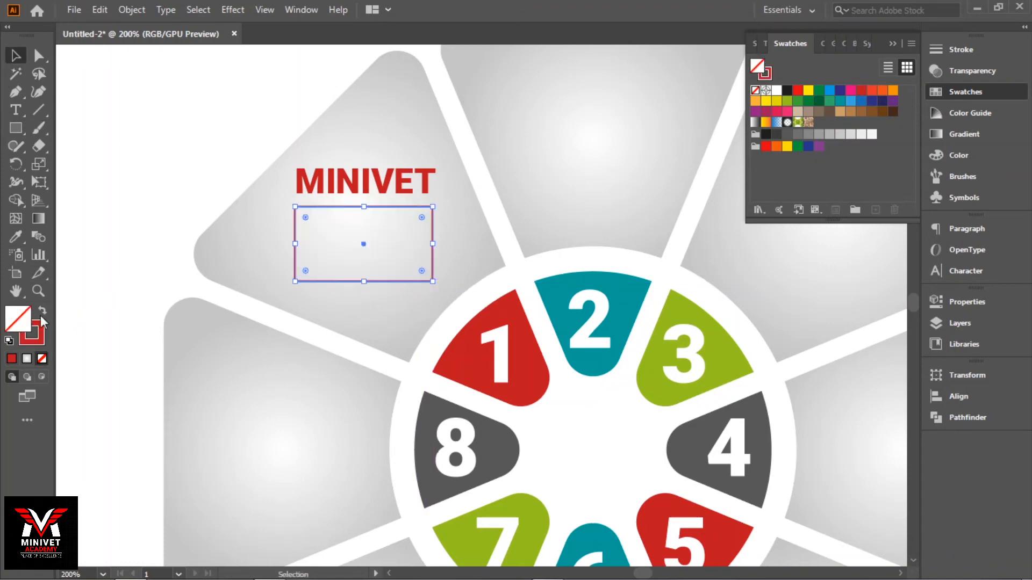
left_click(39, 342)
left_click(42, 359)
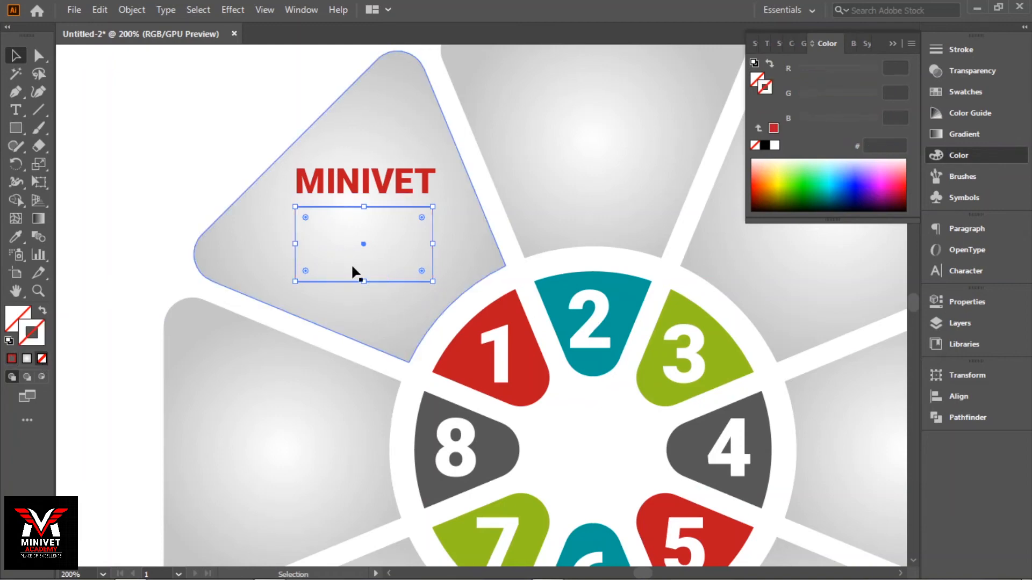
Nudge the empty rectangle up closer to the MINIVET heading.
key("Up")
key("Up")
key("Up")
key("Up")
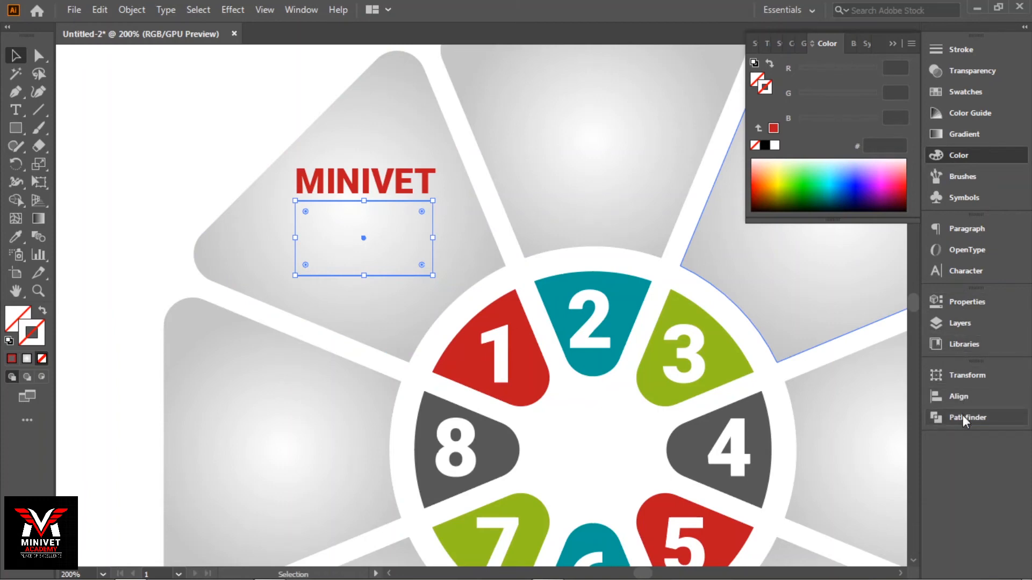
Set the font size to 9 pt and turn the rectangle into area type filled with Lorem ipsum placeholder text.
left_click(959, 273)
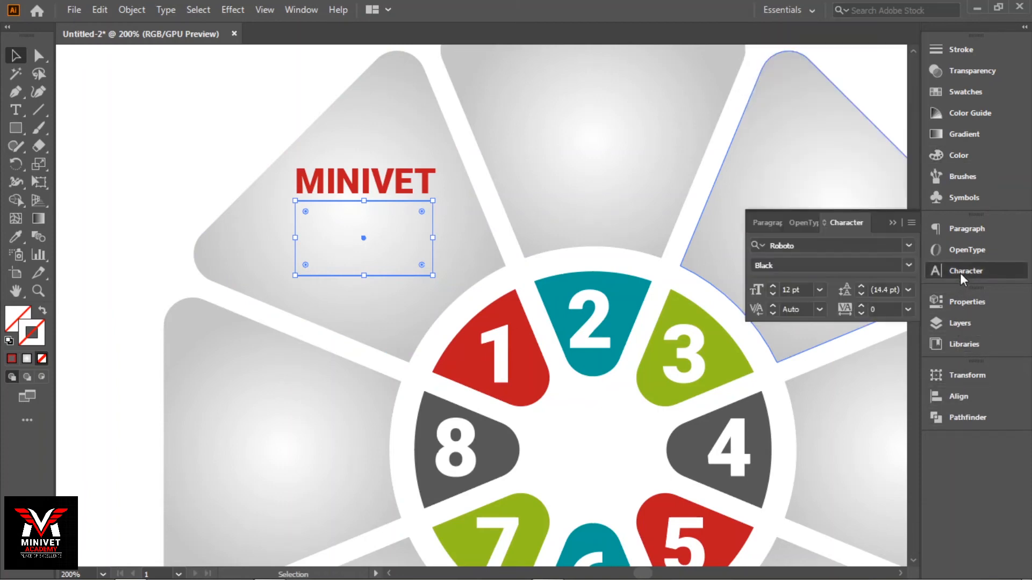
left_click(818, 289)
left_click(835, 376)
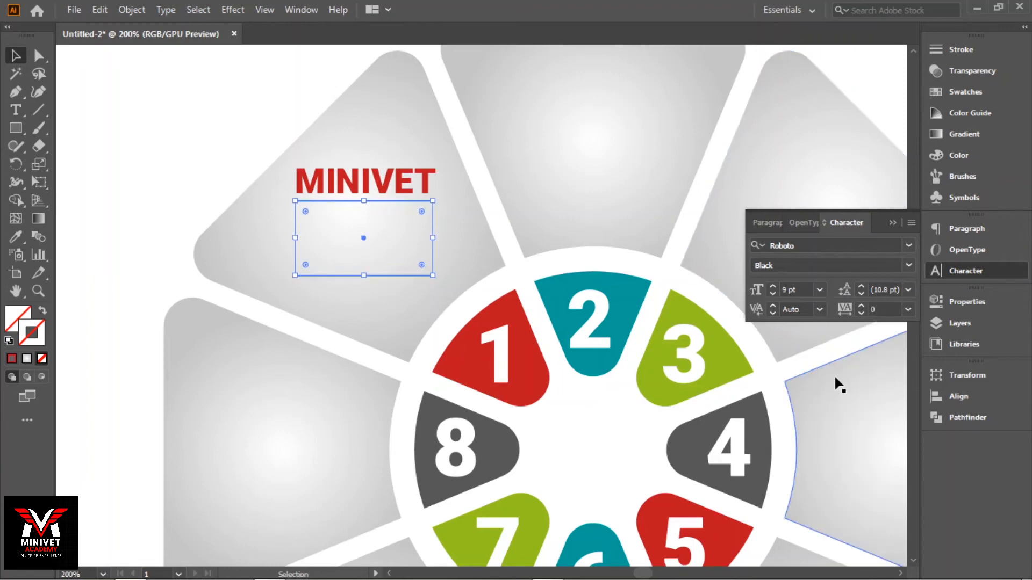
left_click_drag(9, 113, 81, 129)
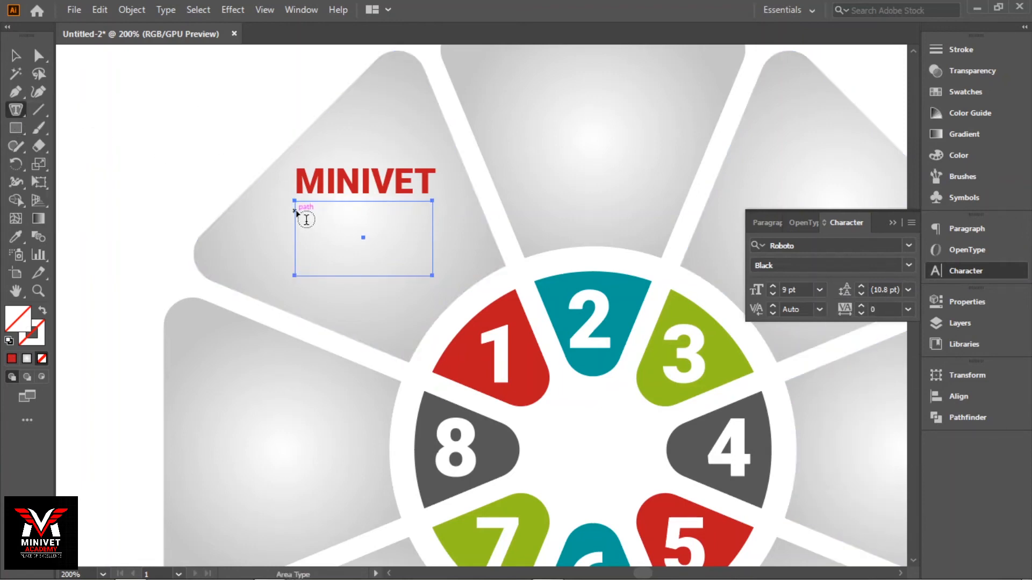
left_click(296, 212)
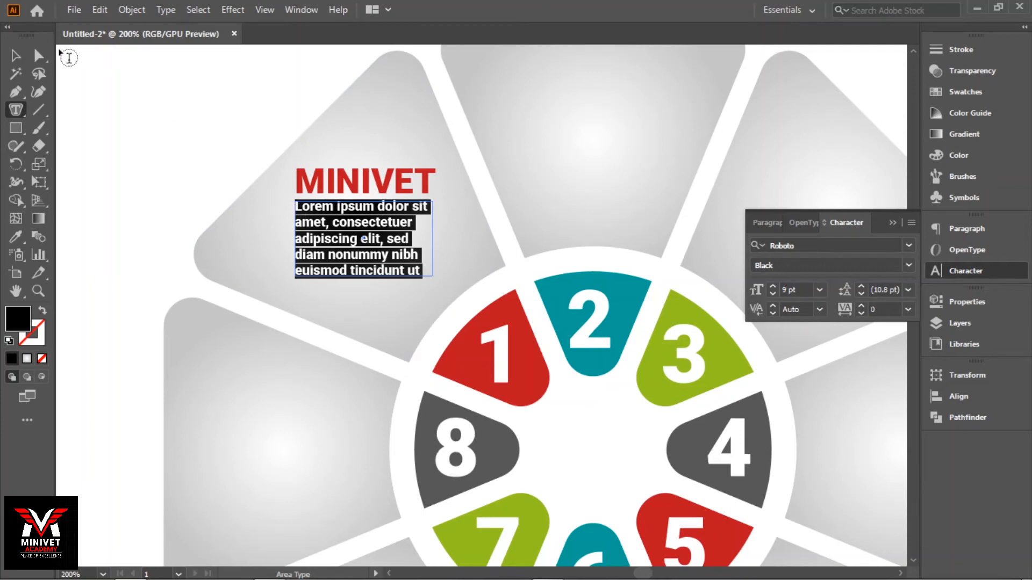
left_click(13, 56)
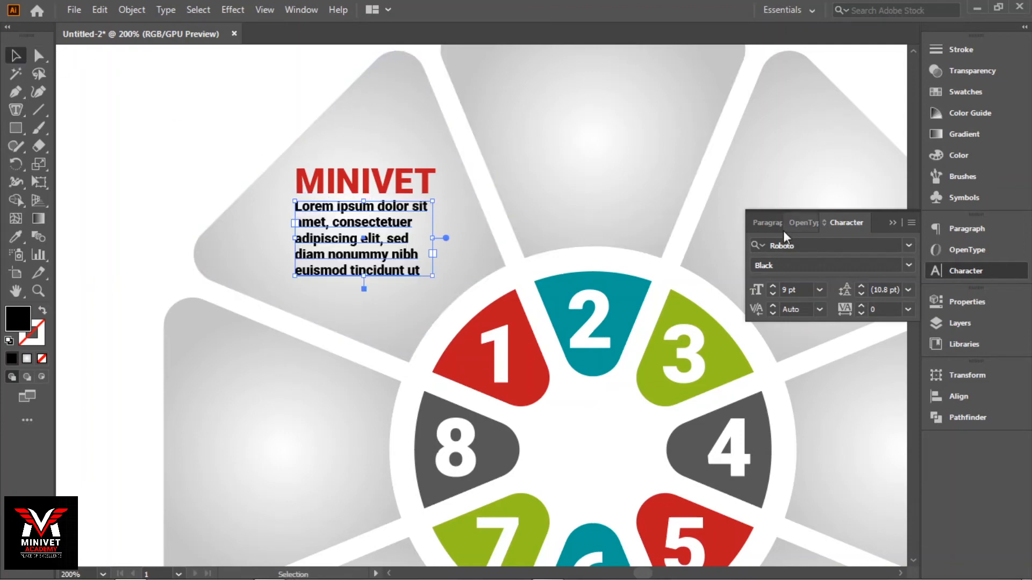
Justify the placeholder paragraph with its last line aligned center.
left_click(772, 222)
left_click(901, 246)
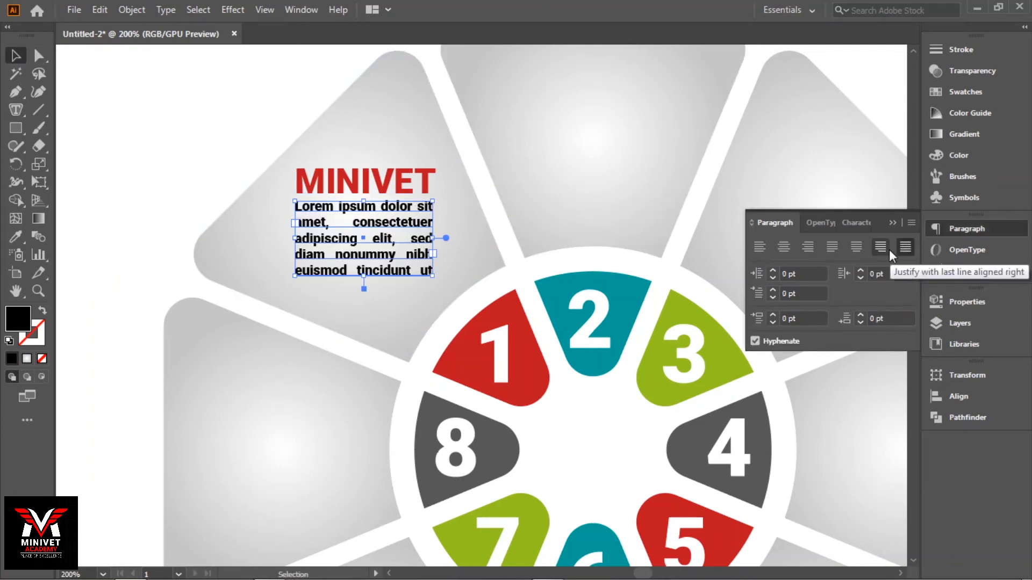
left_click(856, 247)
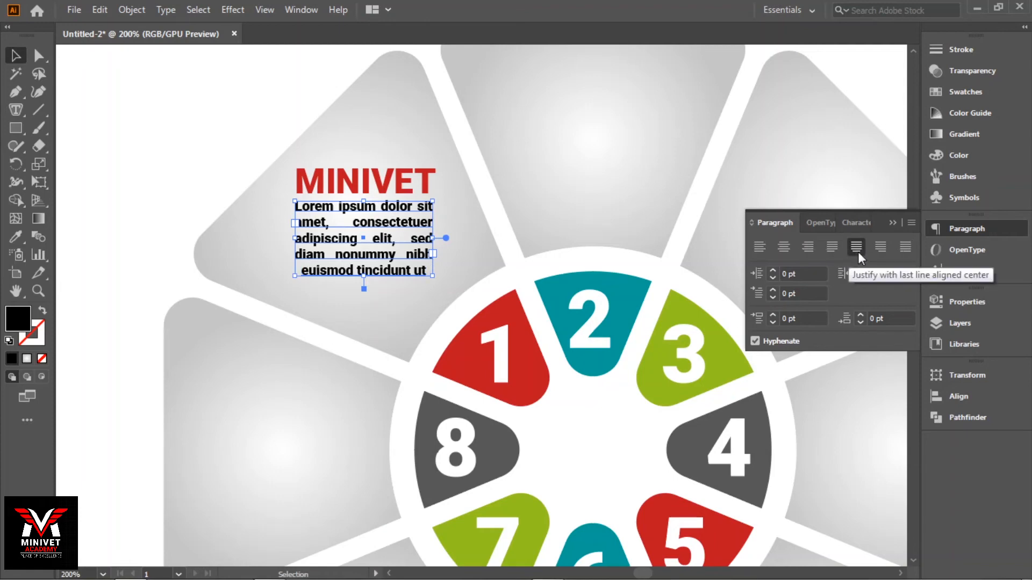
left_click(892, 222)
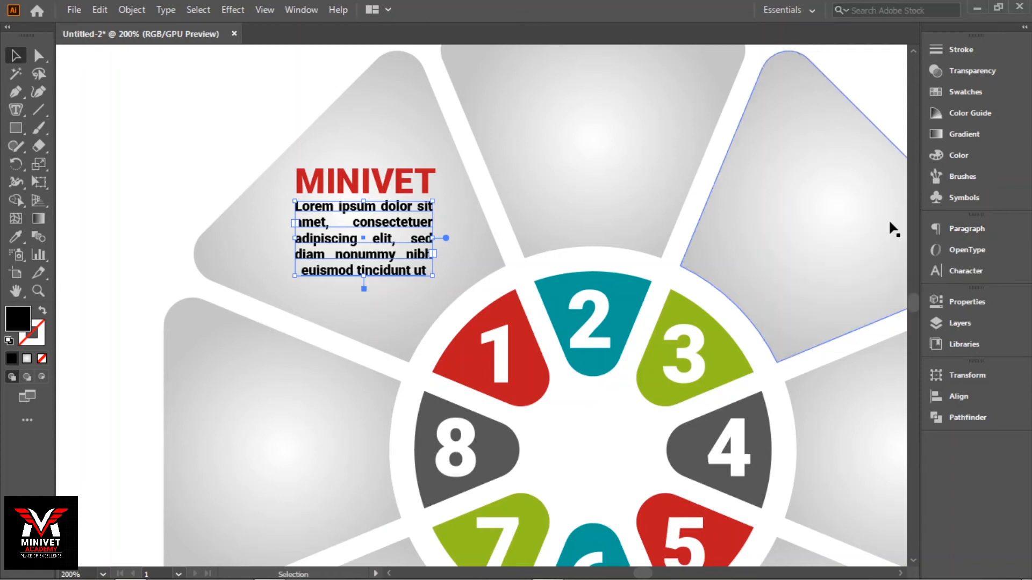
Try the red of segment 1 on the placeholder paragraph by sampling it with the Eyedropper.
left_click(263, 101)
left_click(360, 213)
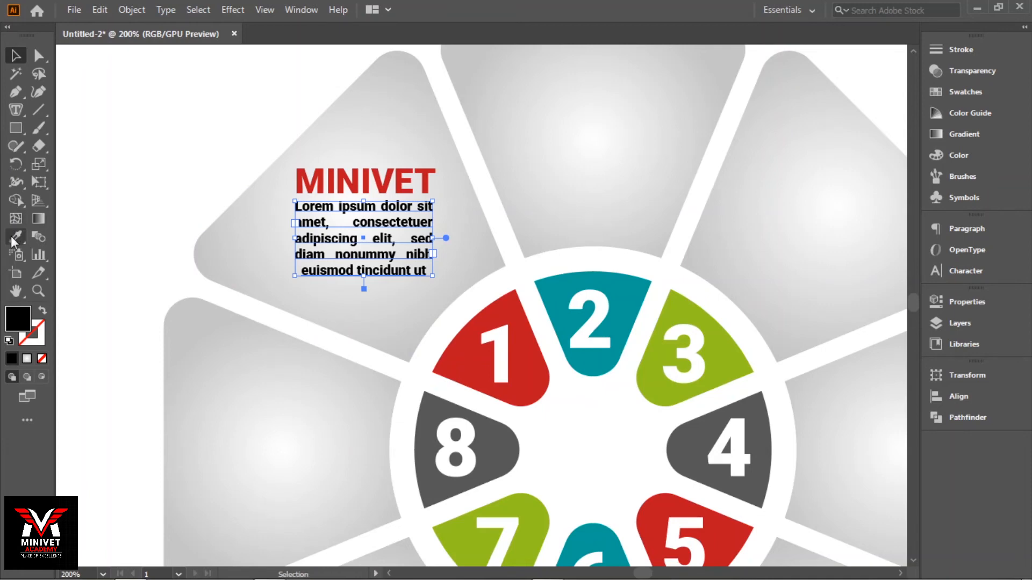
left_click(14, 241)
left_click(509, 300)
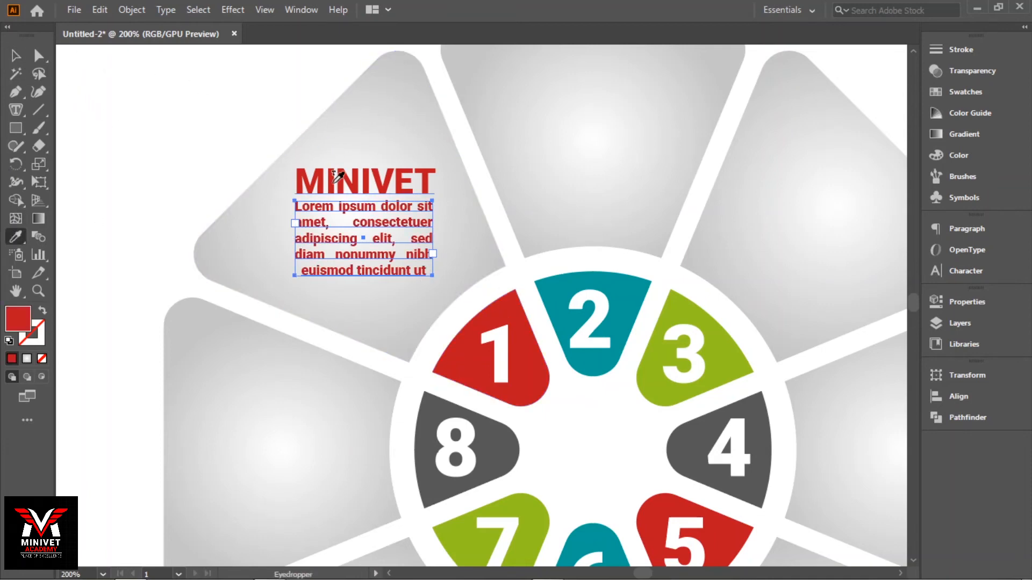
Recolour the placeholder paragraph with the dark blue swatch and deselect it.
left_click(959, 91)
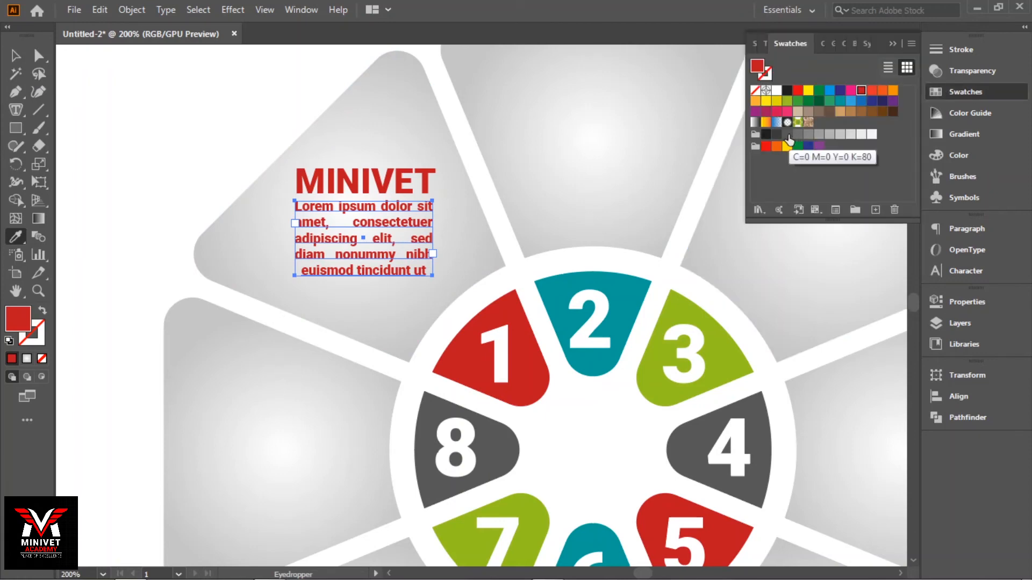
left_click(840, 91)
left_click(284, 121)
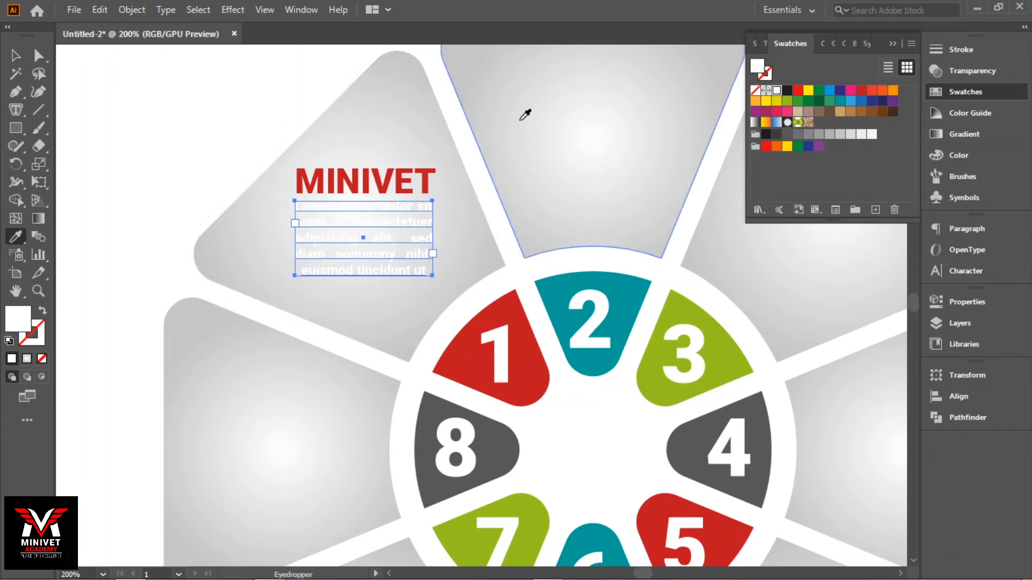
left_click(838, 95)
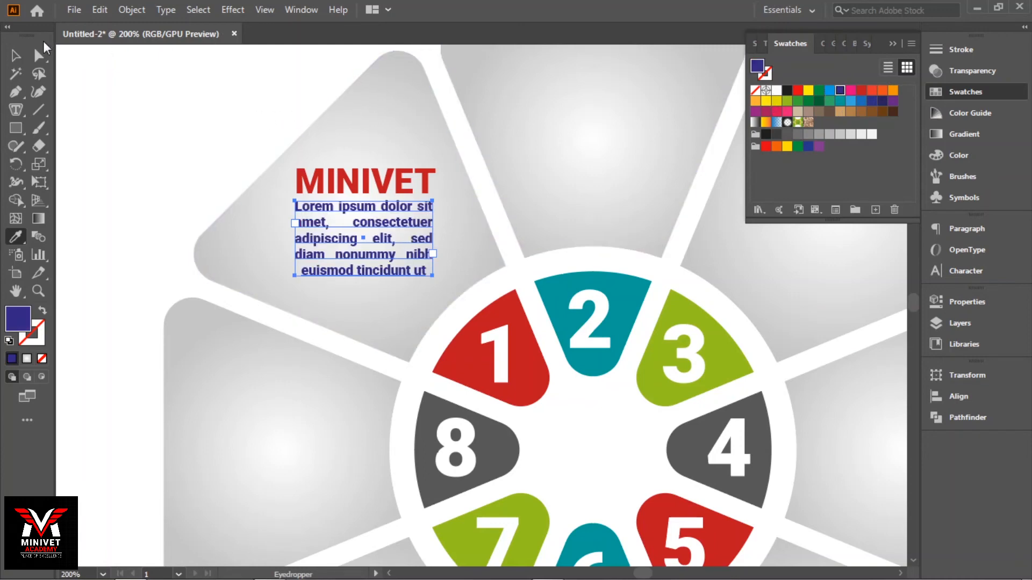
left_click(16, 56)
left_click(180, 108)
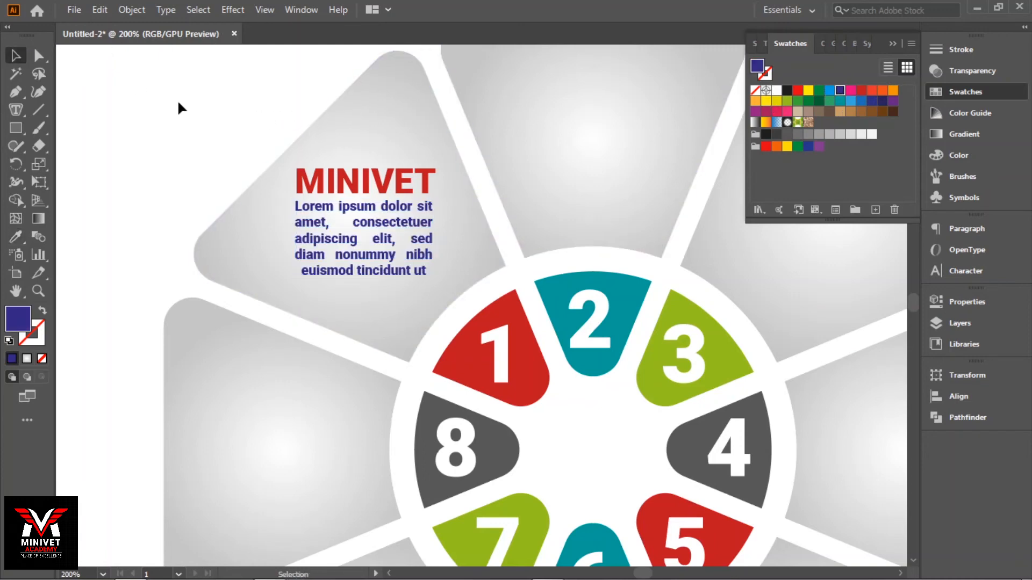
left_click(894, 45)
key("ctrl+1")
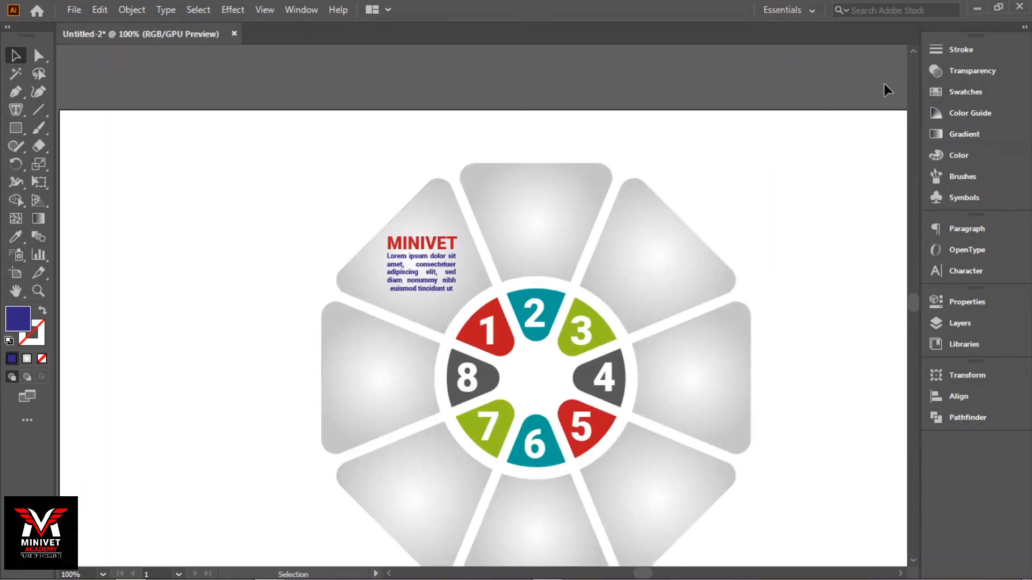
Duplicate the MINIVET heading and placeholder paragraph of segment 1 into outer segment 3 at the same height.
left_click_drag(415, 304, 335, 215)
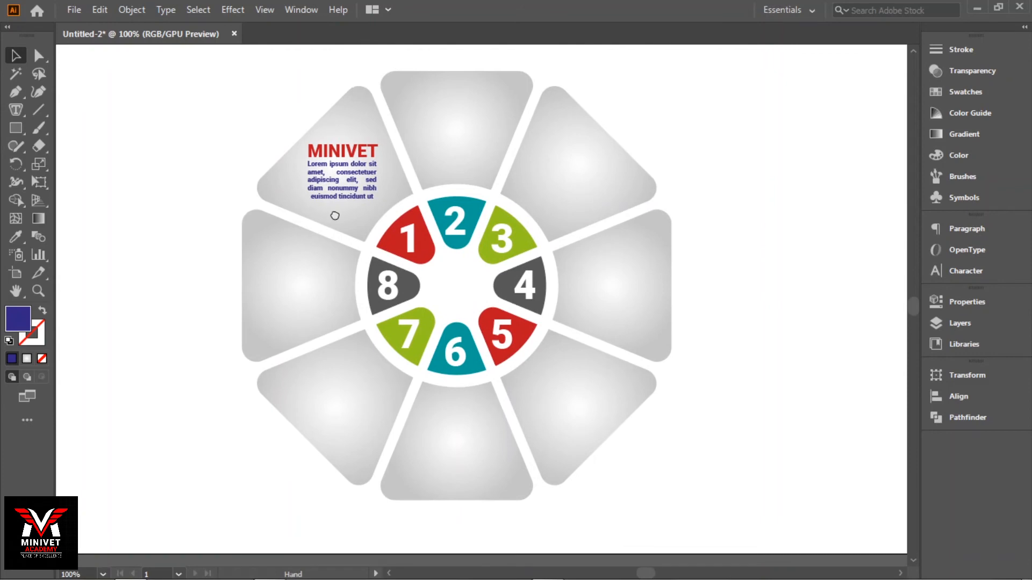
left_click(337, 165)
left_click(344, 179, "shift")
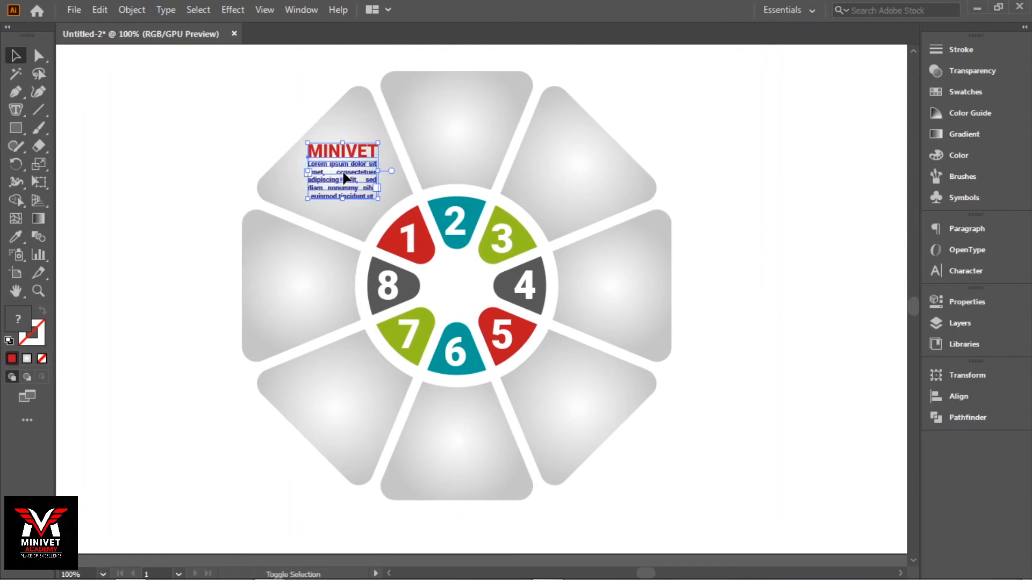
left_click_drag(349, 177, 577, 169)
Duplicate the headings and paragraphs of segments 1 and 3 straight down into outer segments 7 and 5.
left_click(349, 183, "shift")
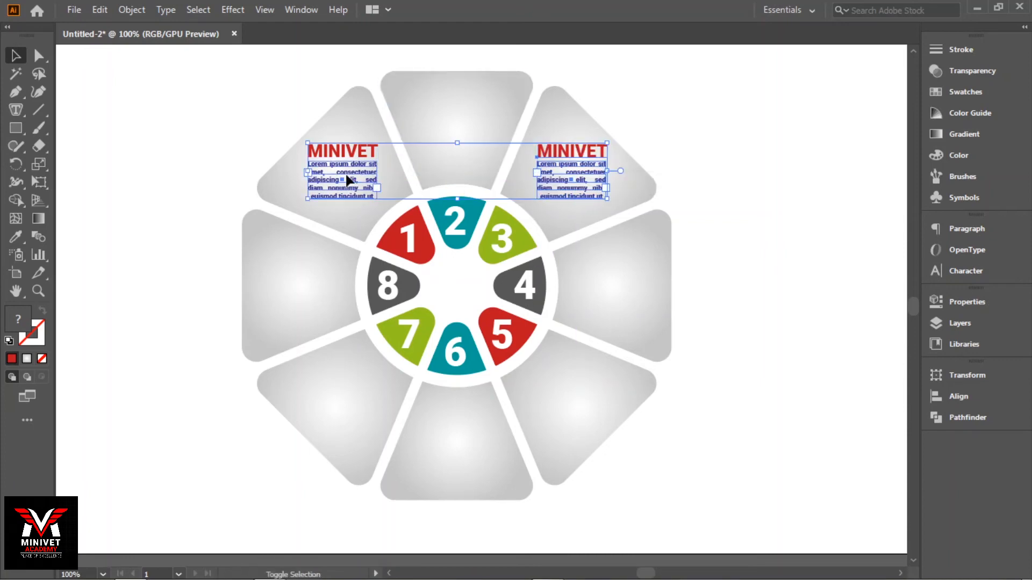
left_click_drag(564, 155, 564, 384)
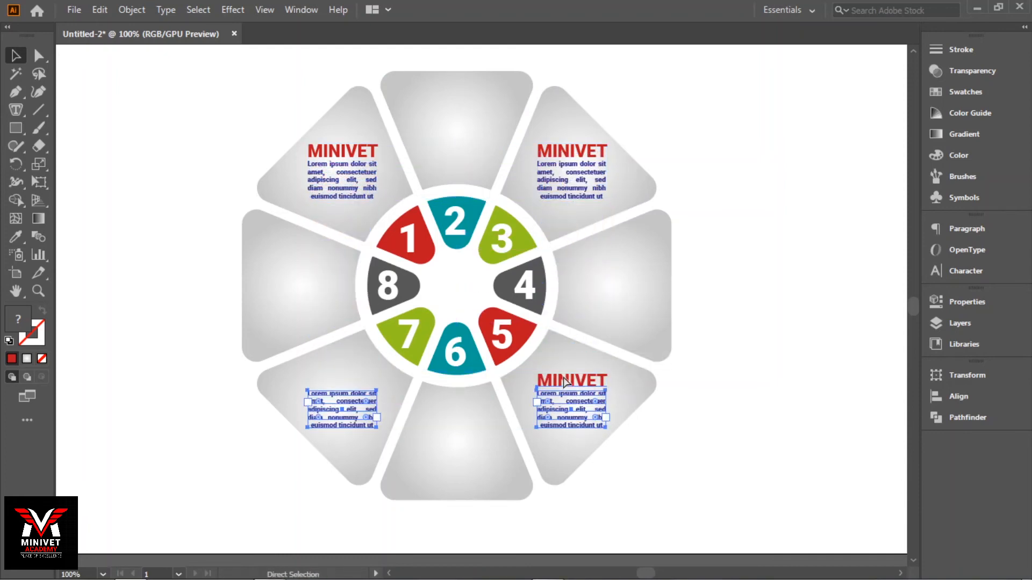
key("ctrl+z")
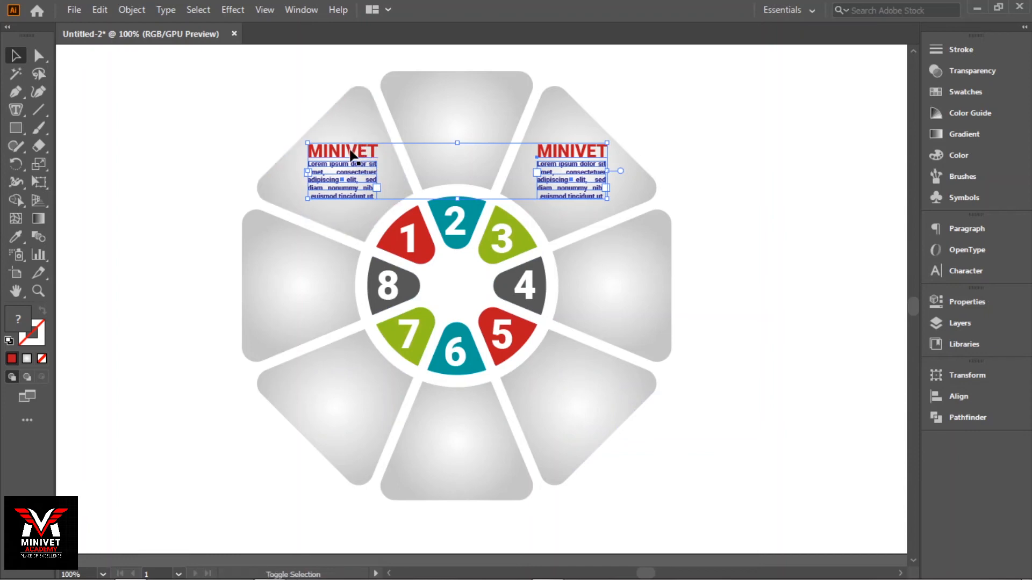
left_click_drag(350, 154, 350, 380)
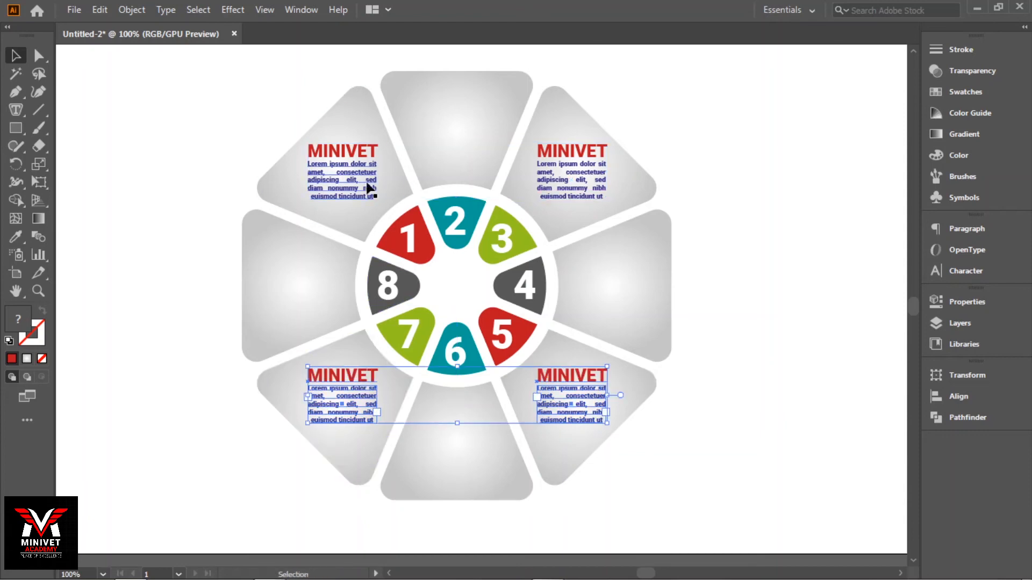
Place copies of the MINIVET heading and paragraph in the four remaining outer segments 8, 4, 2 and 6.
left_click(355, 162)
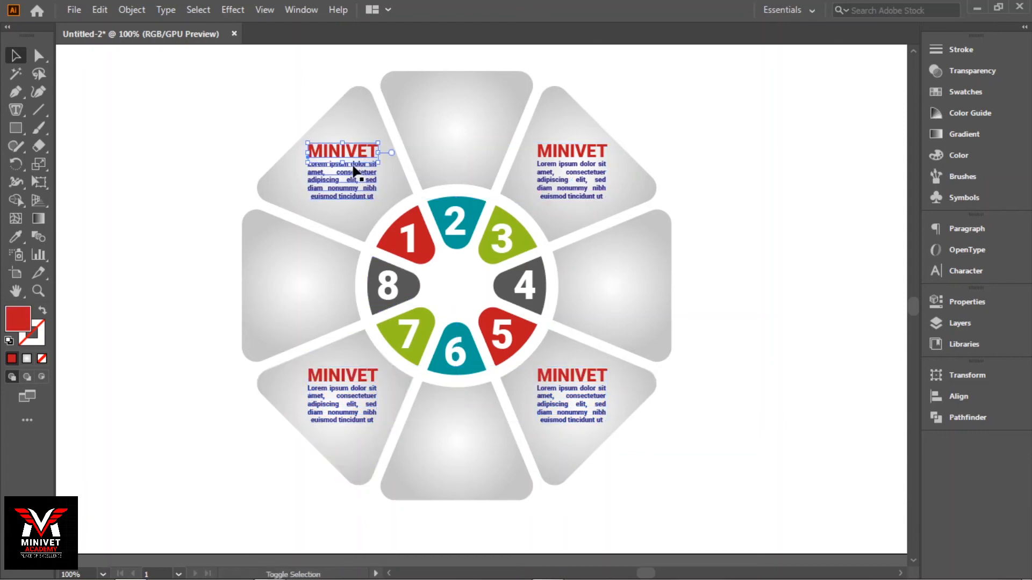
left_click_drag(353, 160, 622, 265)
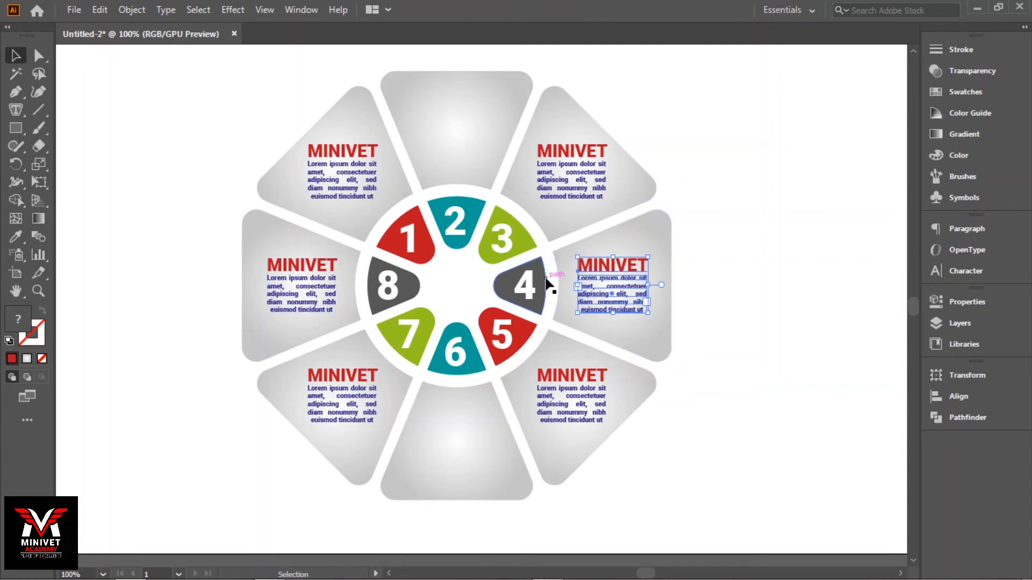
left_click_drag(609, 272, 441, 434)
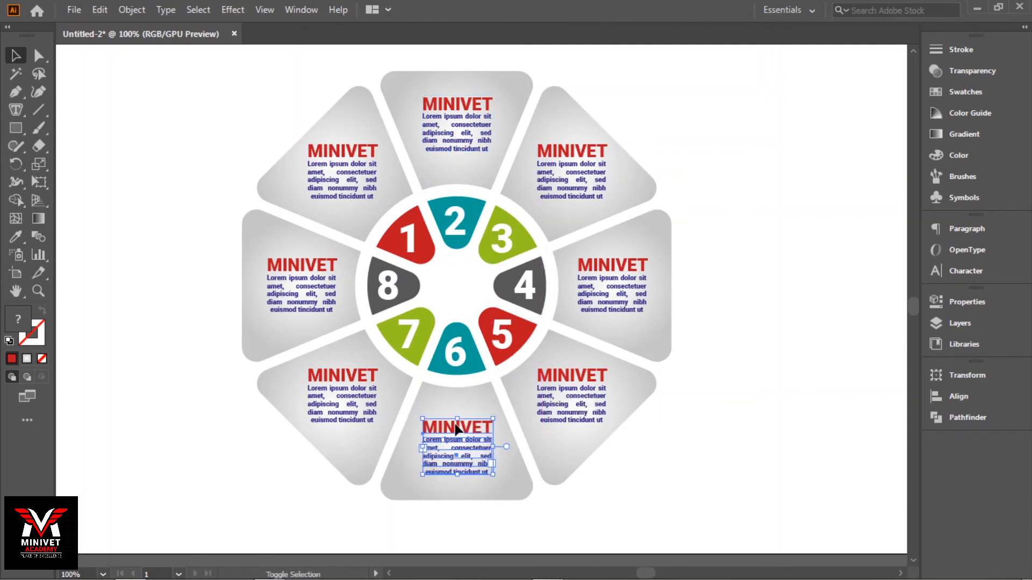
left_click(734, 290)
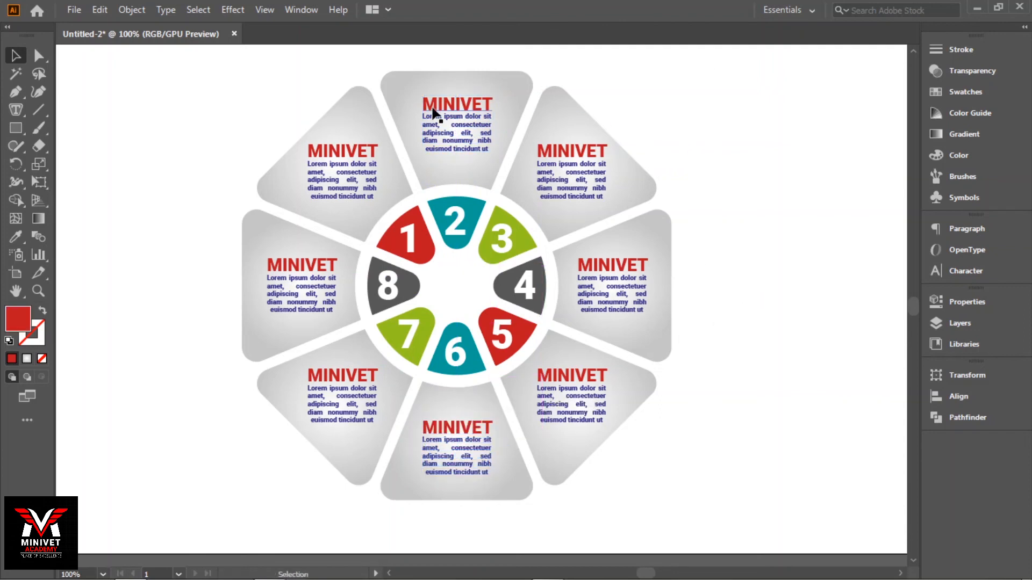
Recolour the MINIVET headings of segments 8 and 4 with the dark grey sampled from inner segment 8.
left_click(321, 273)
left_click(595, 265, "shift")
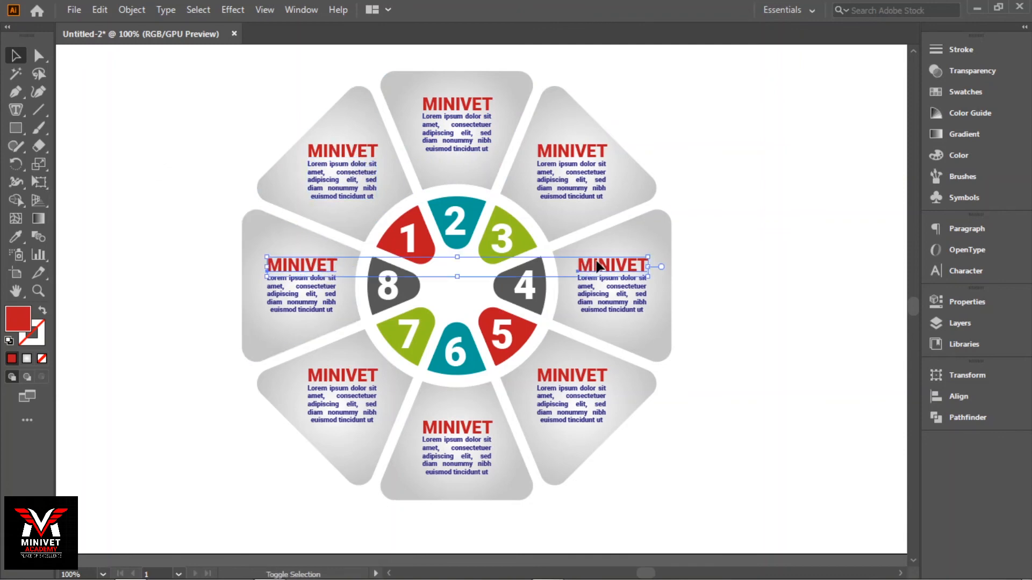
left_click(15, 236)
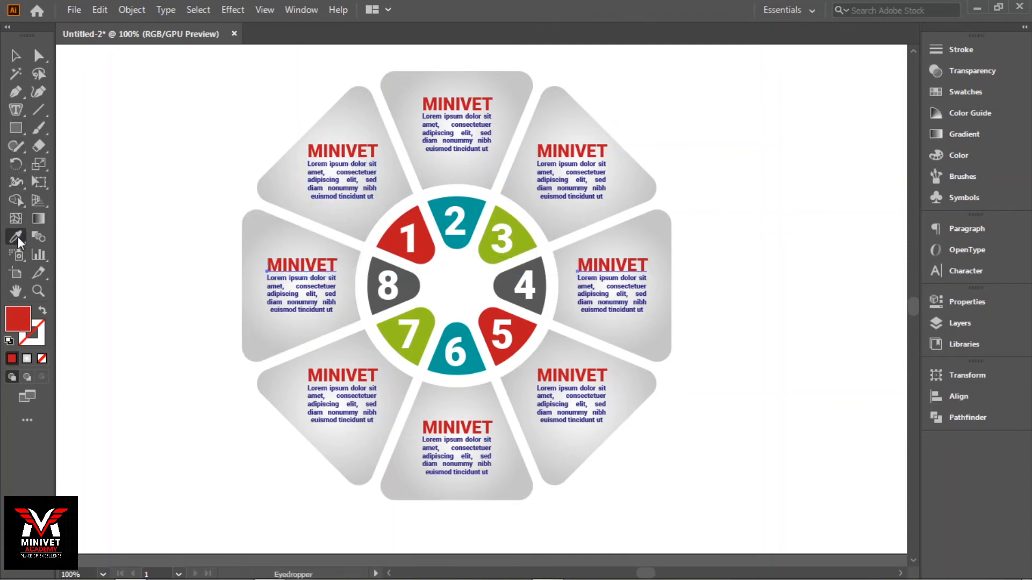
left_click(412, 281)
left_click(15, 55)
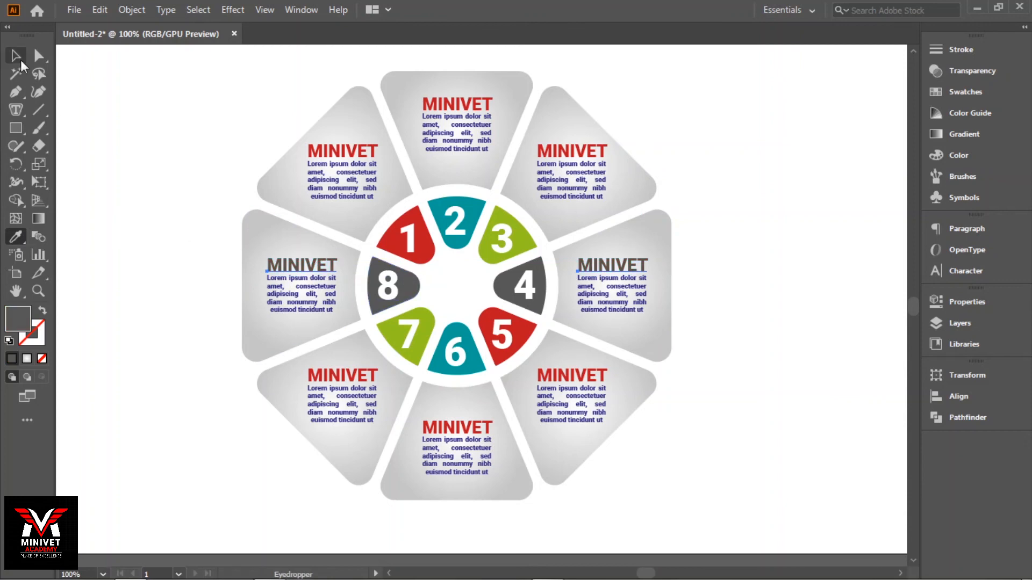
left_click(240, 157)
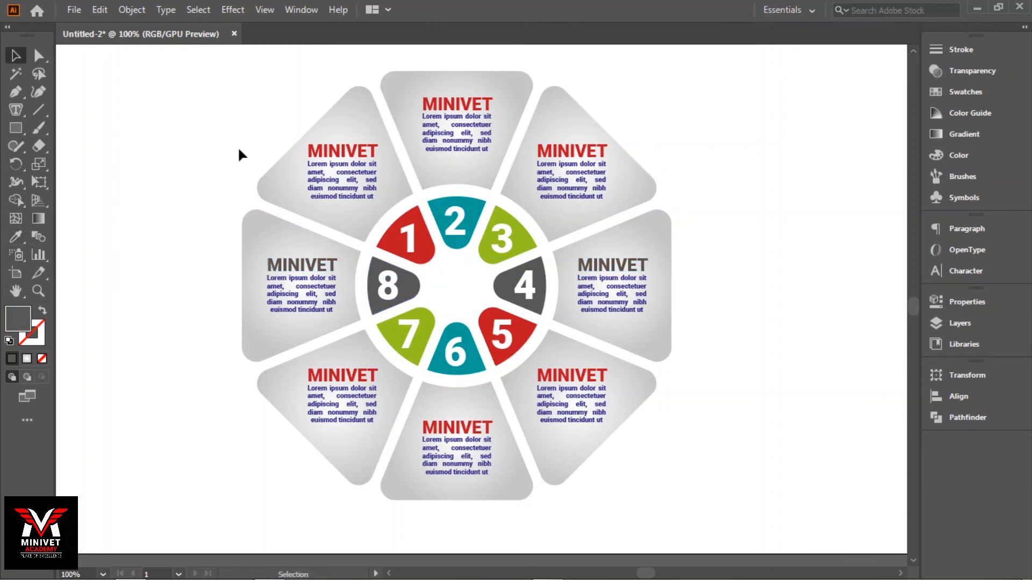
Recolour the MINIVET headings of segments 2 and 6 with the teal sampled from inner segment 2.
left_click(452, 103)
left_click(470, 426, "shift")
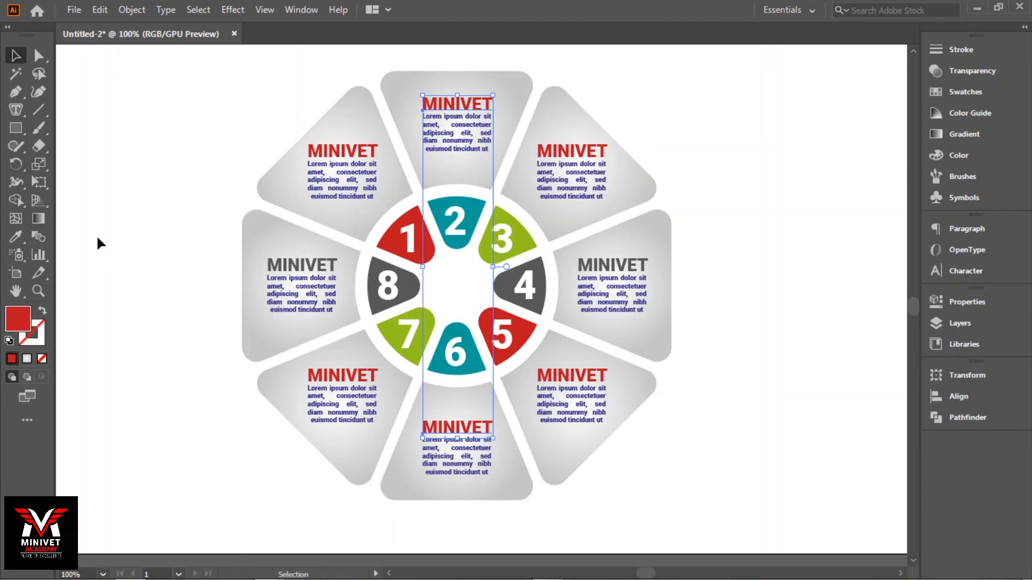
left_click(15, 237)
left_click(477, 204)
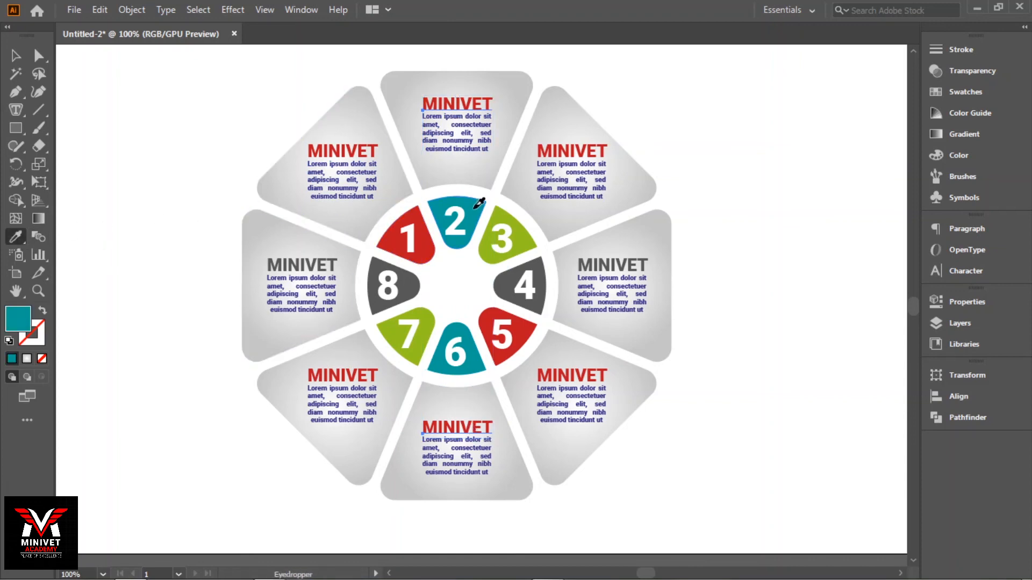
left_click(16, 56)
left_click(156, 93)
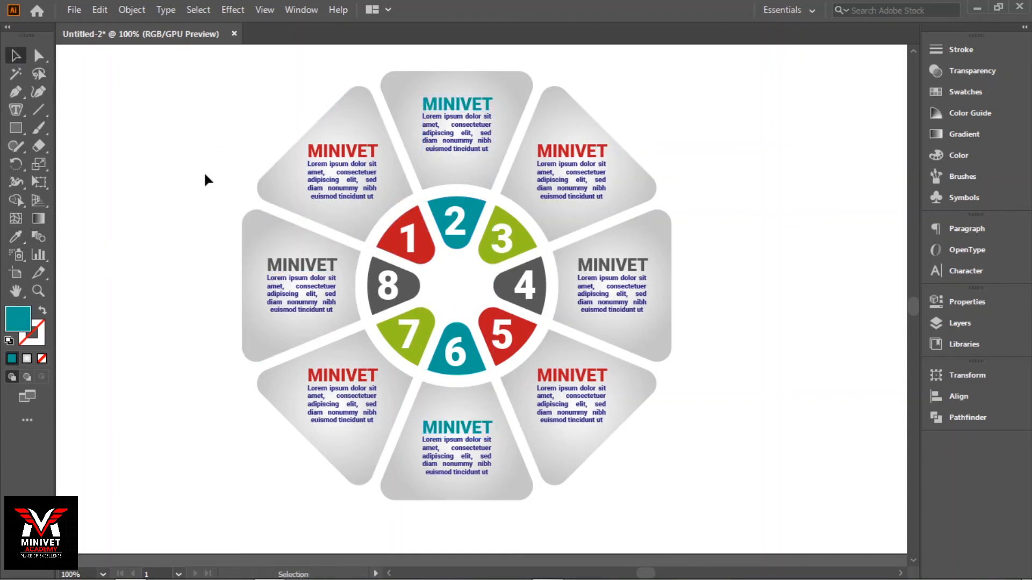
Recolour the MINIVET headings of segments 3 and 7 with the green sampled from inner segment 7.
left_click(557, 149)
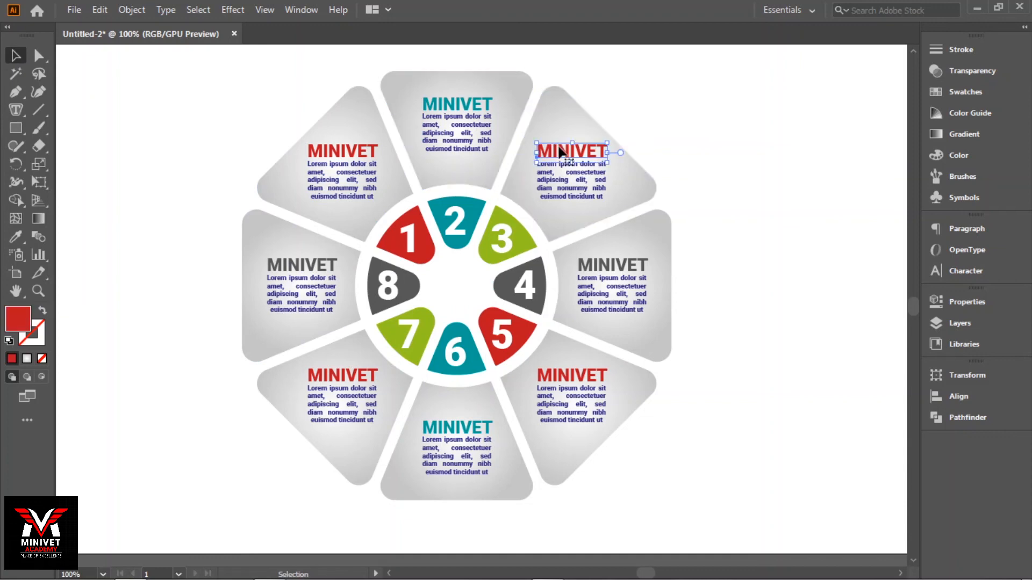
left_click(363, 375, "shift")
left_click(16, 237)
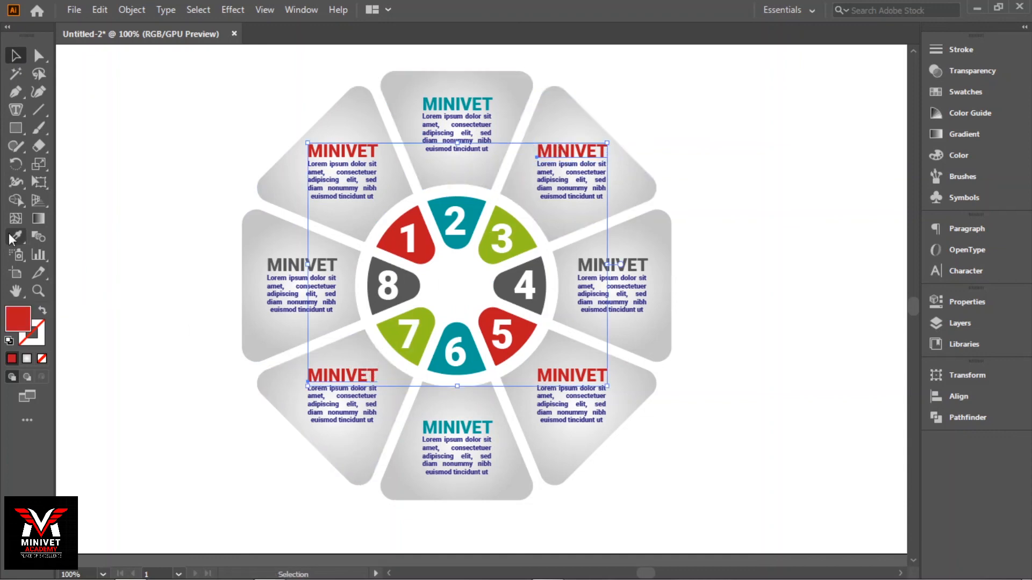
left_click(424, 322)
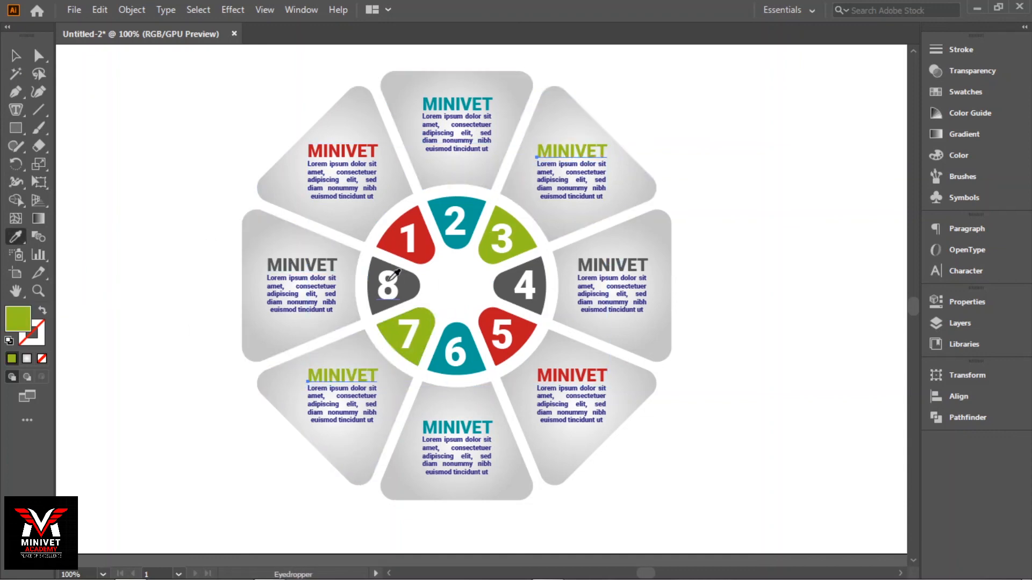
left_click(16, 56)
left_click(123, 97)
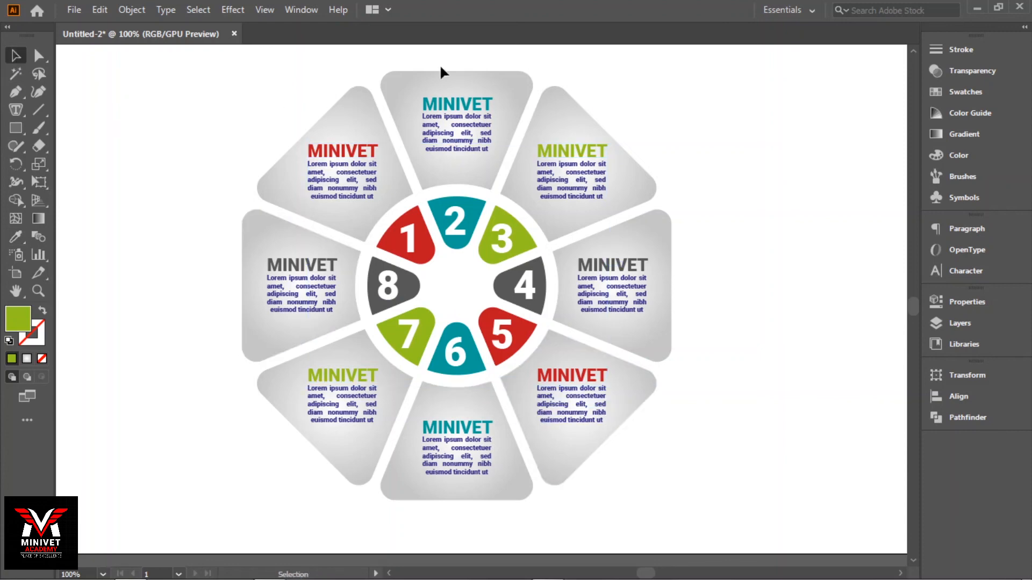
Apply a Multiply drop shadow in #878686 to all outer and coloured inner segments: 75% opacity, 12 px X offset, 9 px Y offset, 5 px blur.
key("ctrl+0")
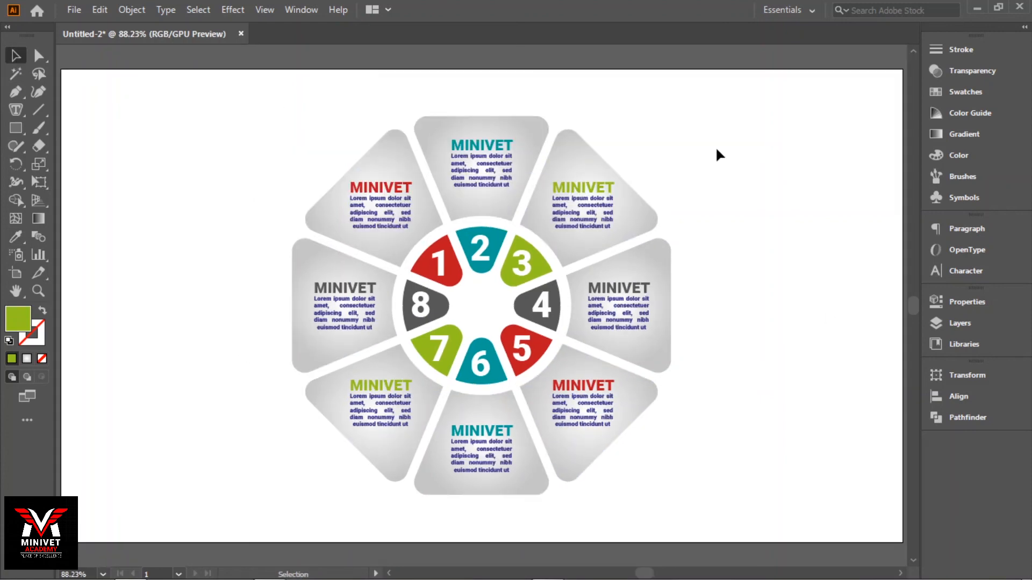
left_click(581, 156)
left_click(415, 133, "shift")
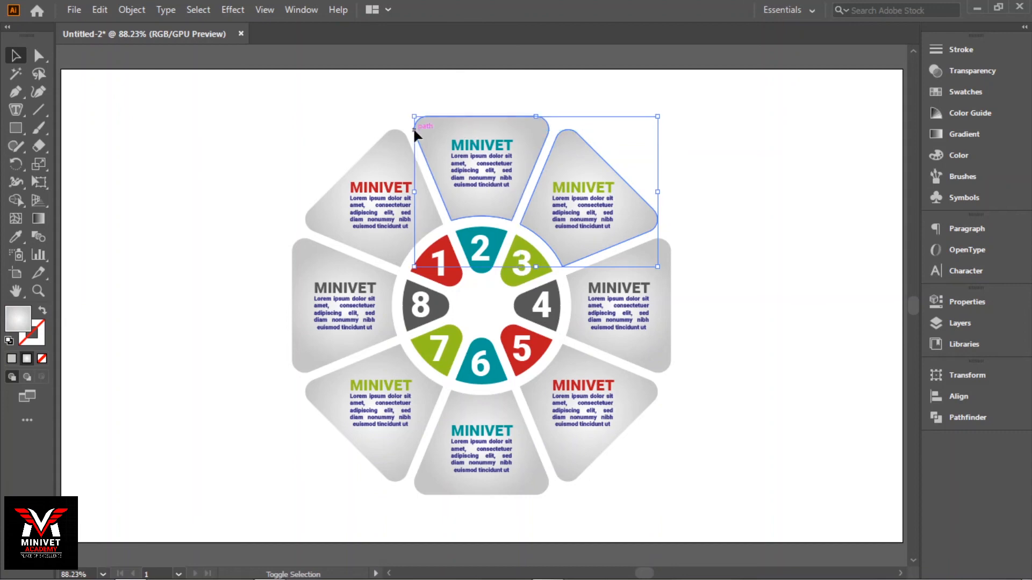
left_click(378, 147, "shift")
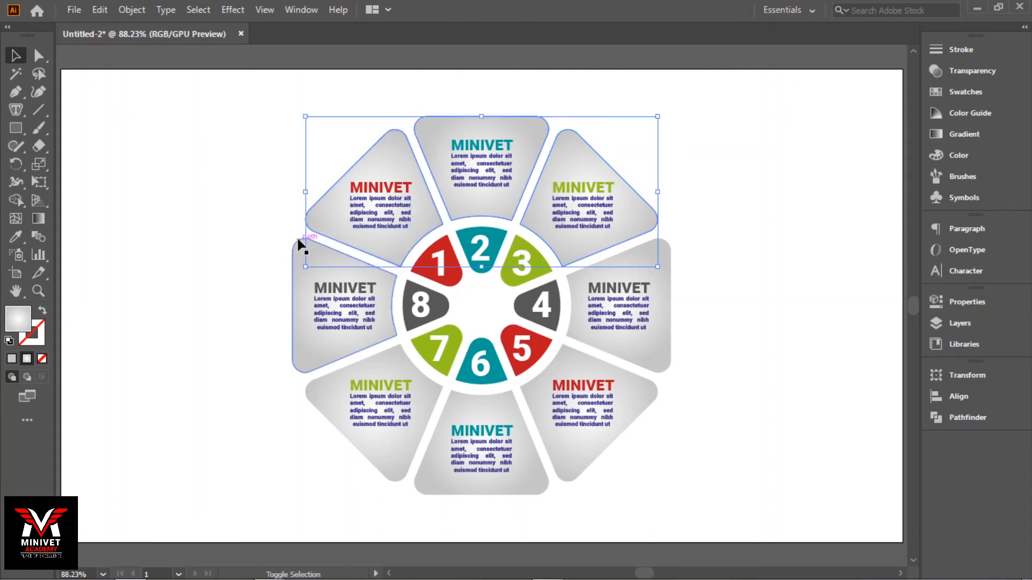
left_click(325, 394, "shift")
left_click(299, 351, "shift")
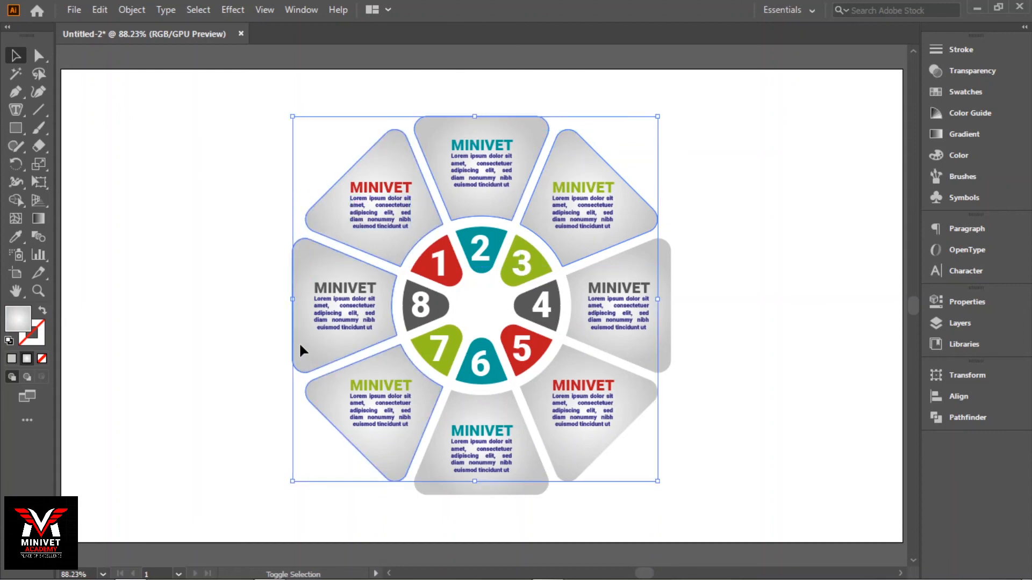
left_click(458, 414, "shift")
left_click(535, 386, "shift")
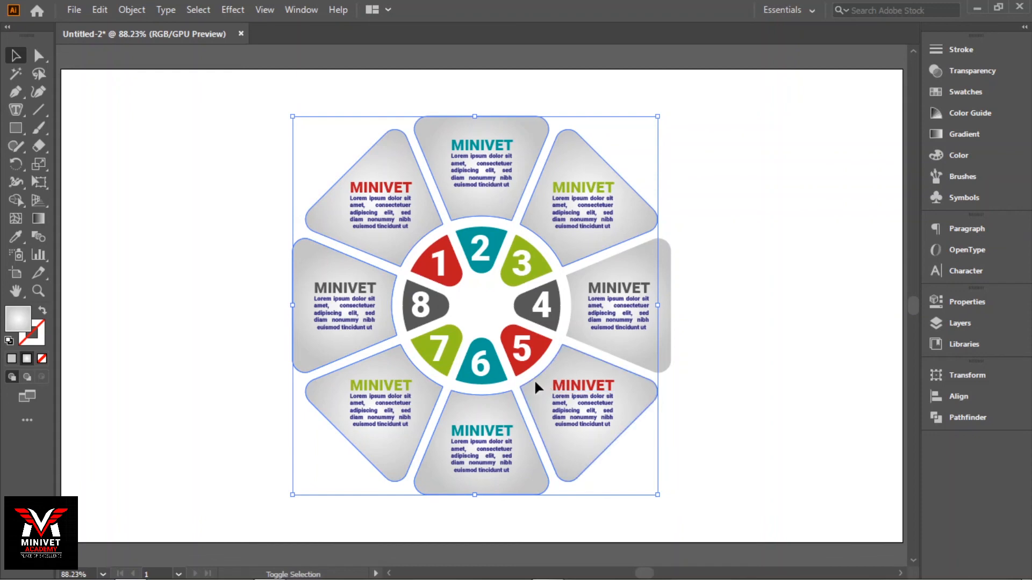
left_click(576, 290, "shift")
left_click(539, 269, "shift")
left_click(477, 240, "shift")
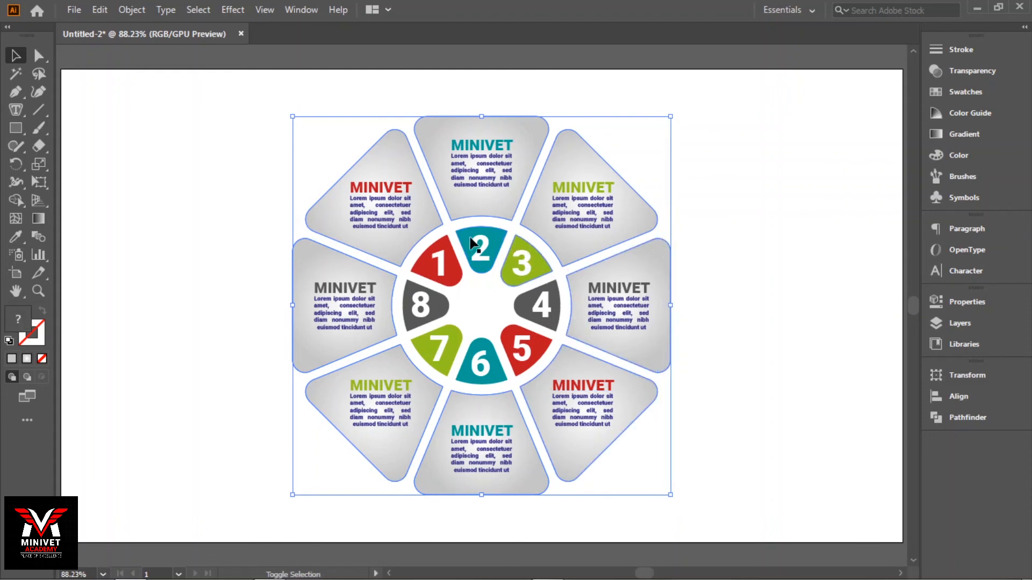
left_click(438, 256, "shift")
left_click(440, 305, "shift")
left_click(517, 306, "shift")
left_click(480, 339, "shift")
left_click(459, 334, "shift")
left_click(509, 327, "shift")
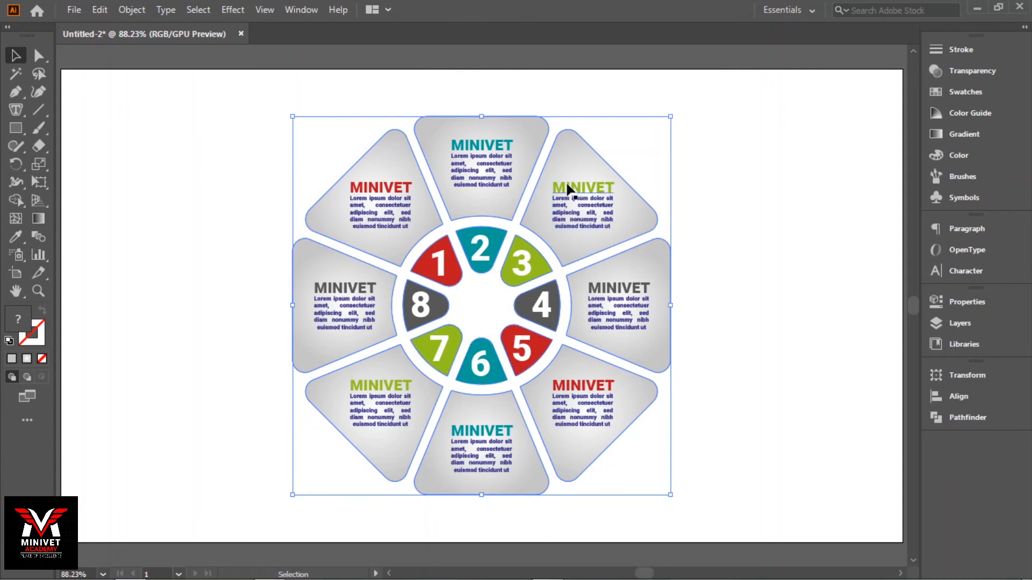
left_click(232, 11)
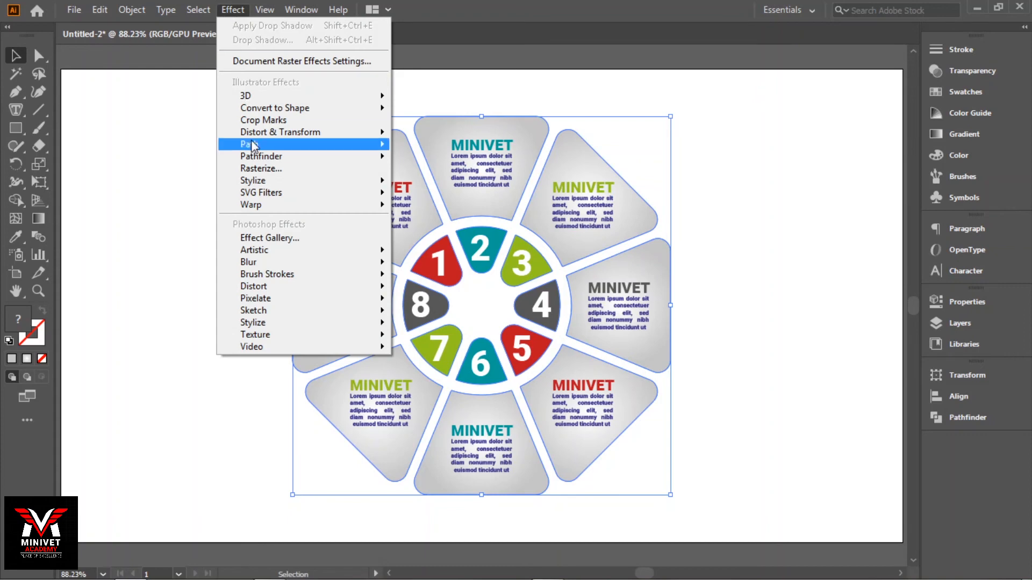
mouse_move(298, 182)
left_click(421, 188)
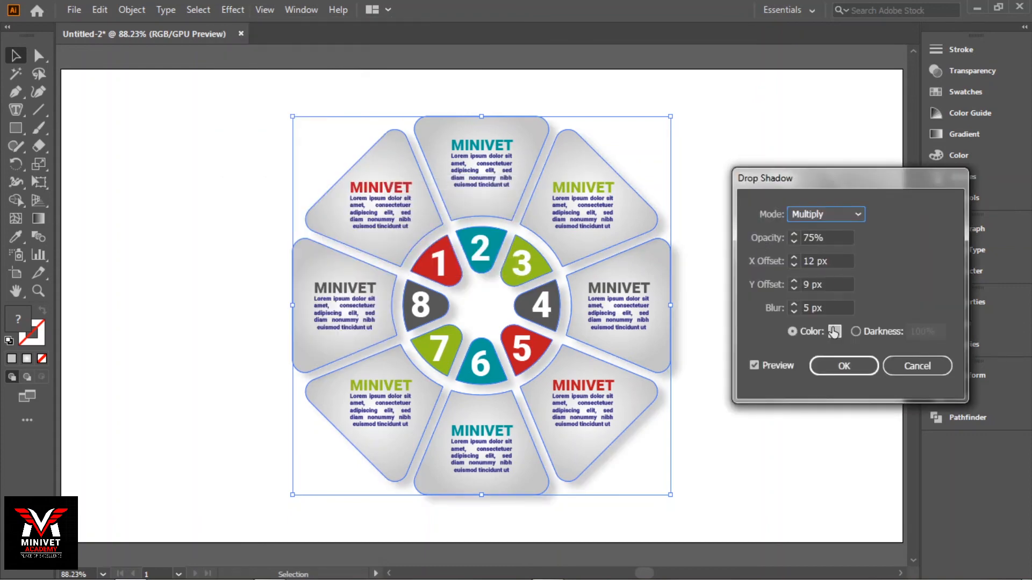
left_click(834, 331)
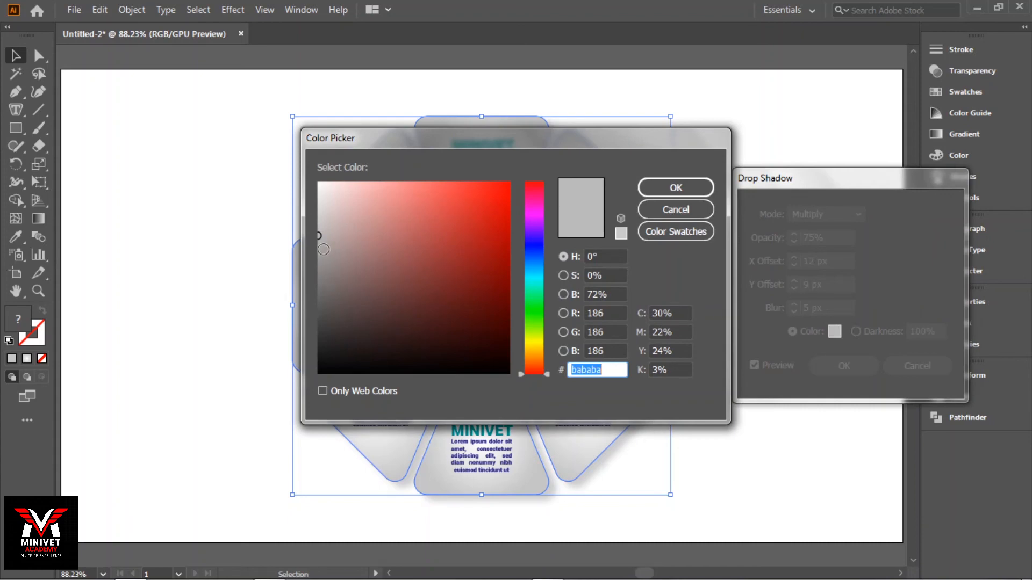
type("878686")
left_click(668, 189)
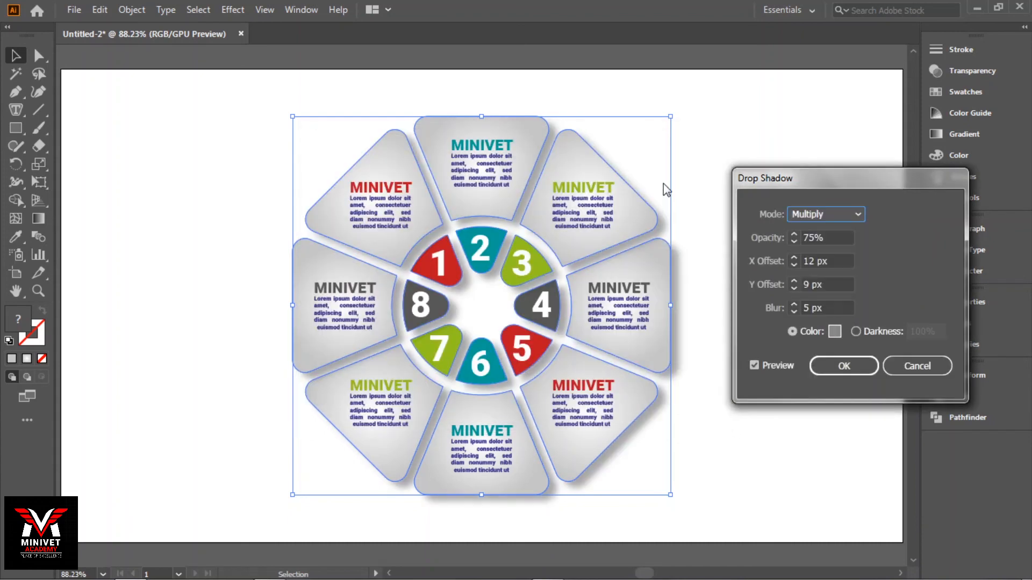
left_click(842, 366)
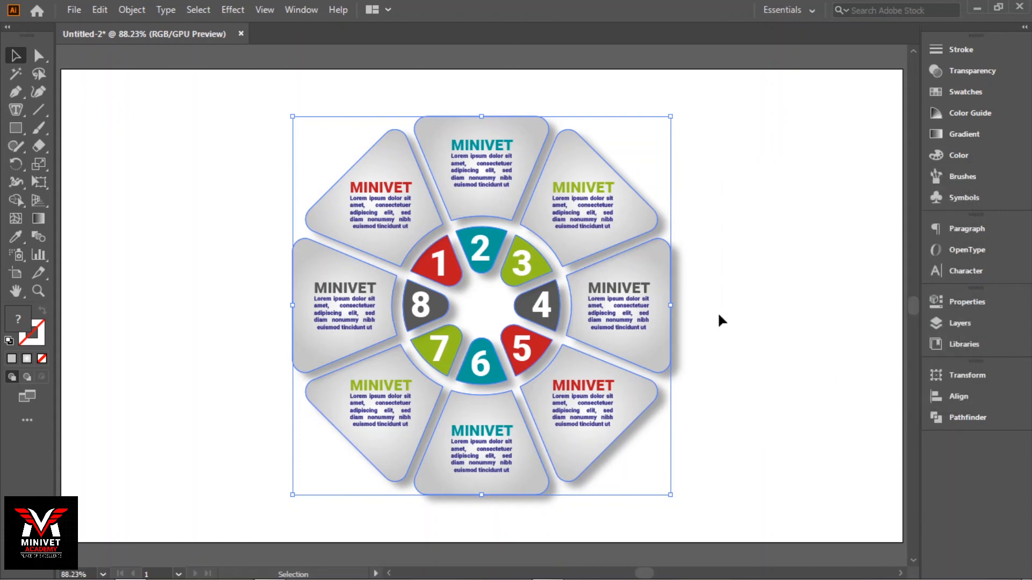
left_click(736, 304)
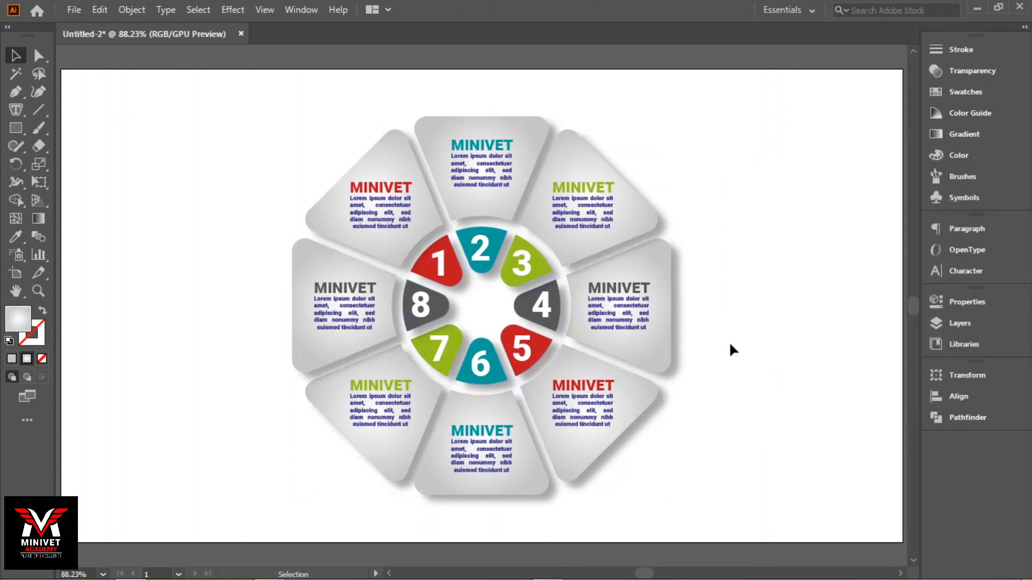